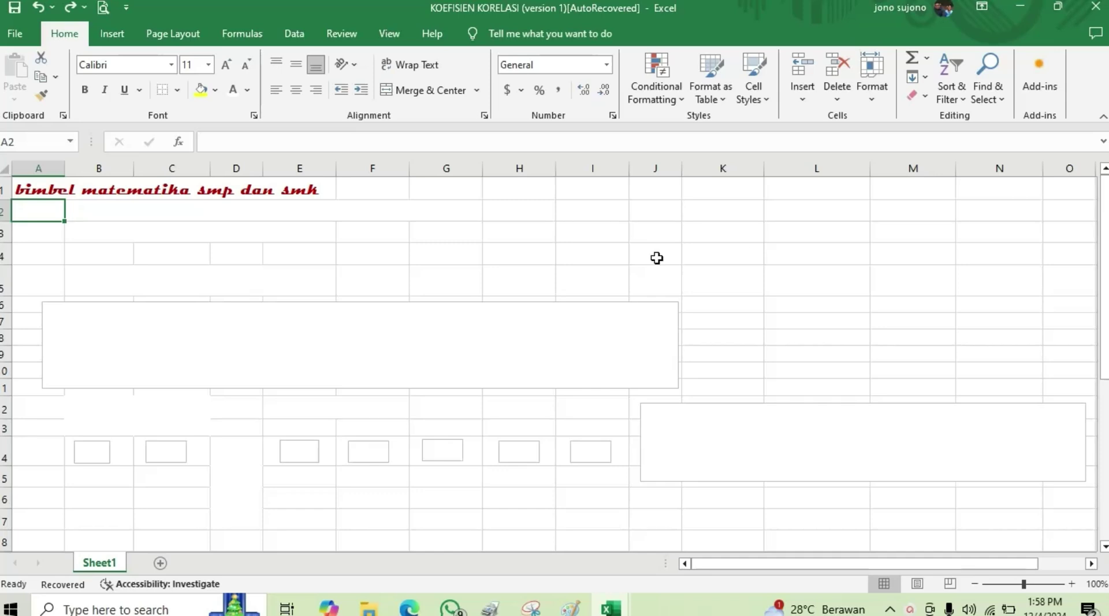
Set the font colour of the title lines in B2 and B3 to Automatic black
left_click(23, 183)
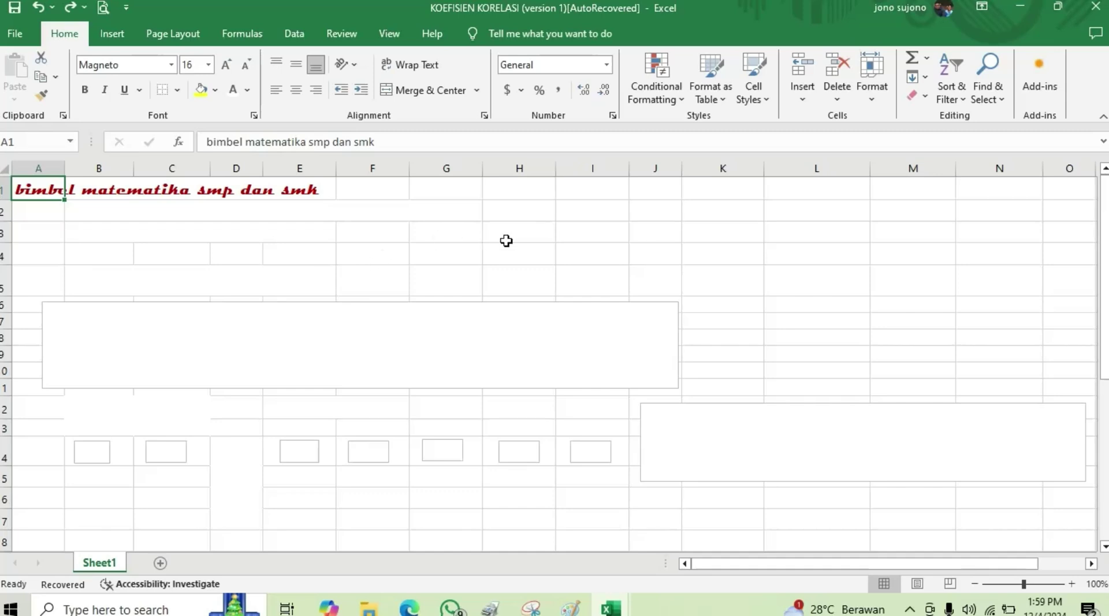
left_click(102, 215)
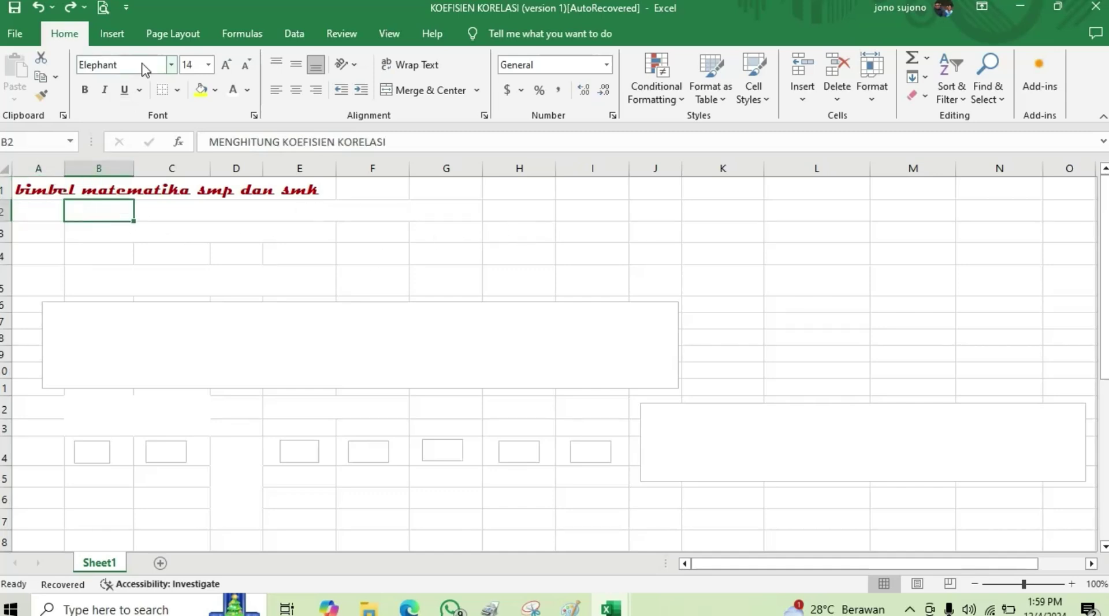
left_click(247, 91)
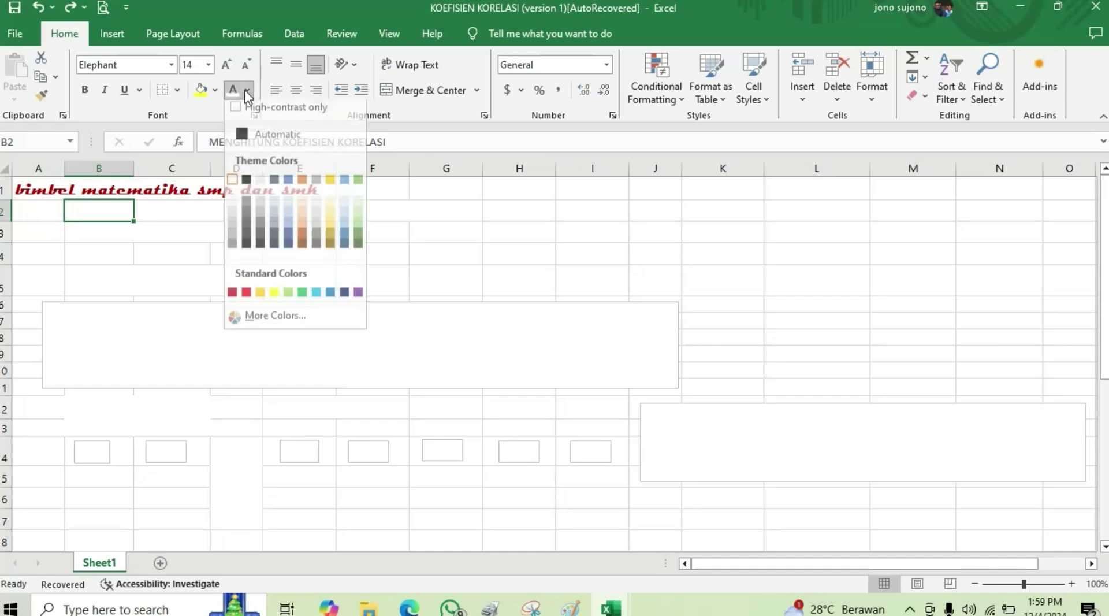
left_click(248, 141)
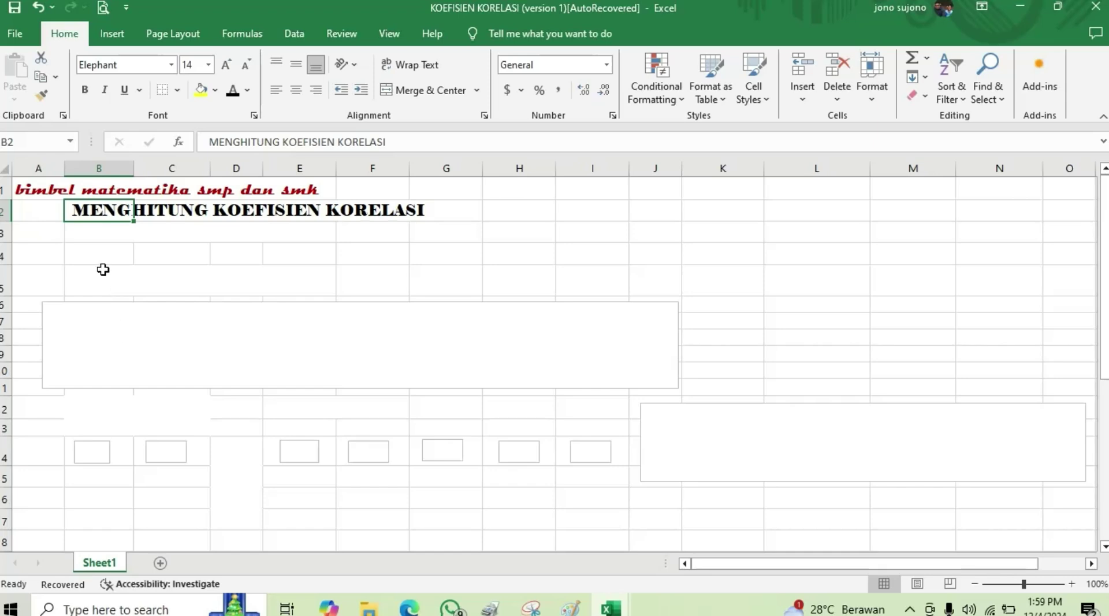
left_click(89, 231)
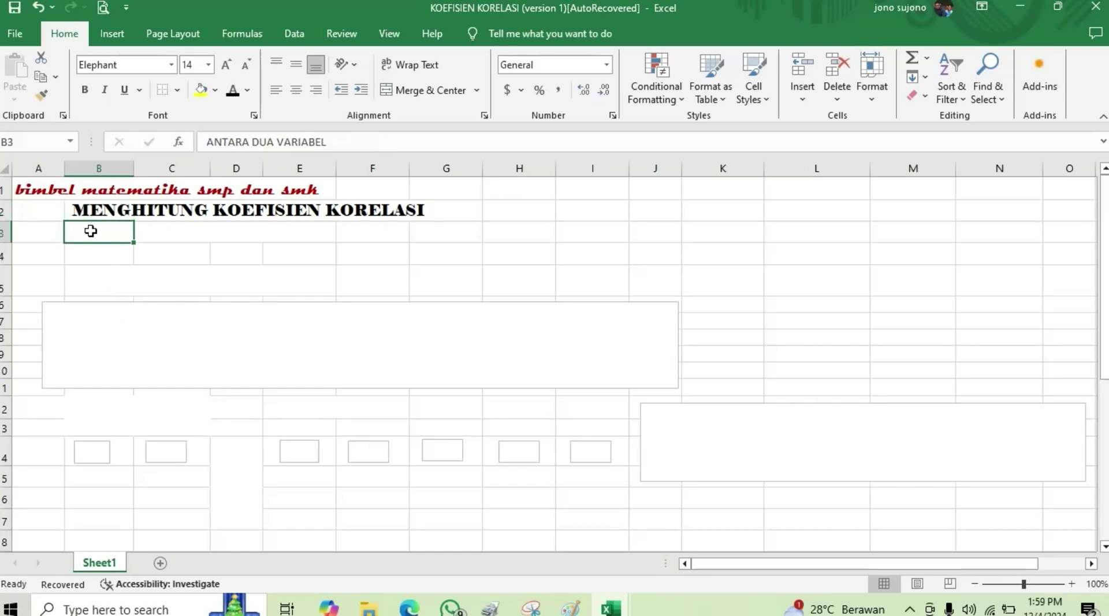
left_click(233, 91)
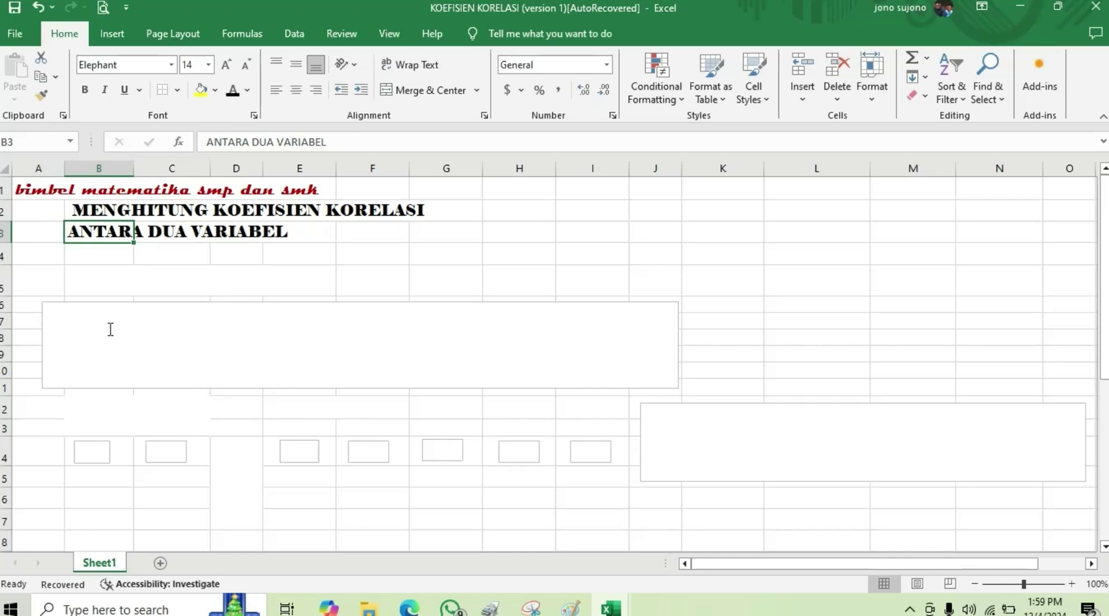
Turn the heading in B5 and the whole correlation formula in the text box below it black
left_click(95, 283)
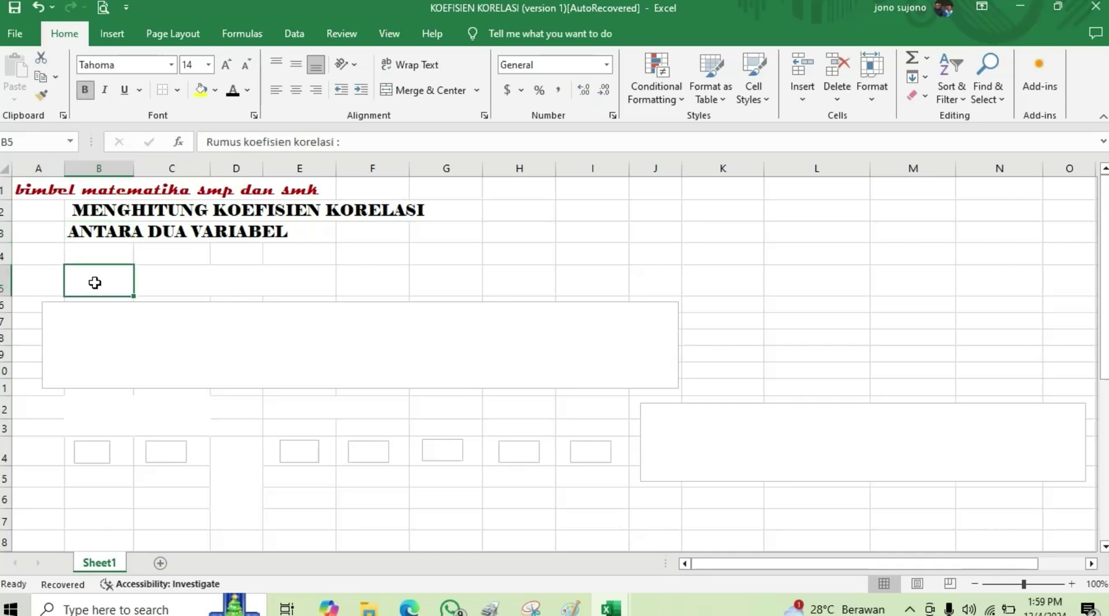
left_click(232, 98)
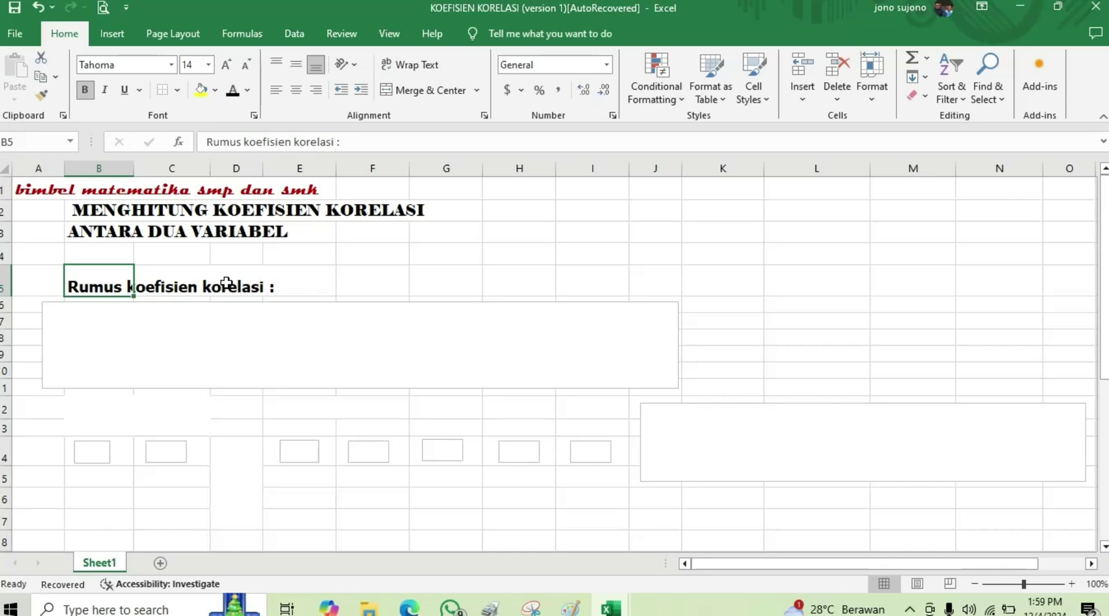
left_click(312, 312)
key("alt+equal")
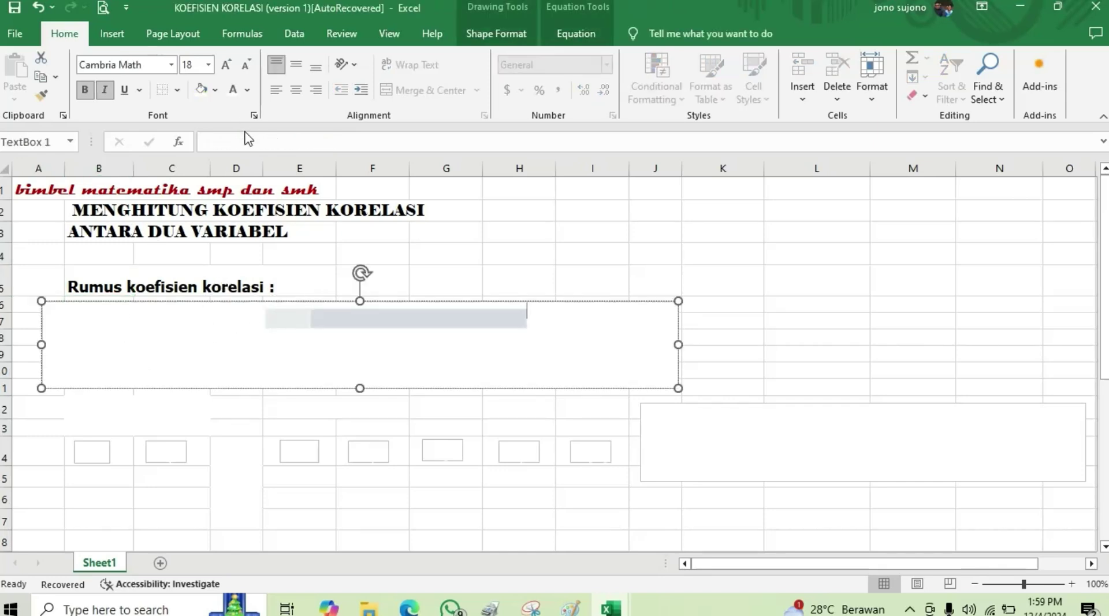
left_click(247, 91)
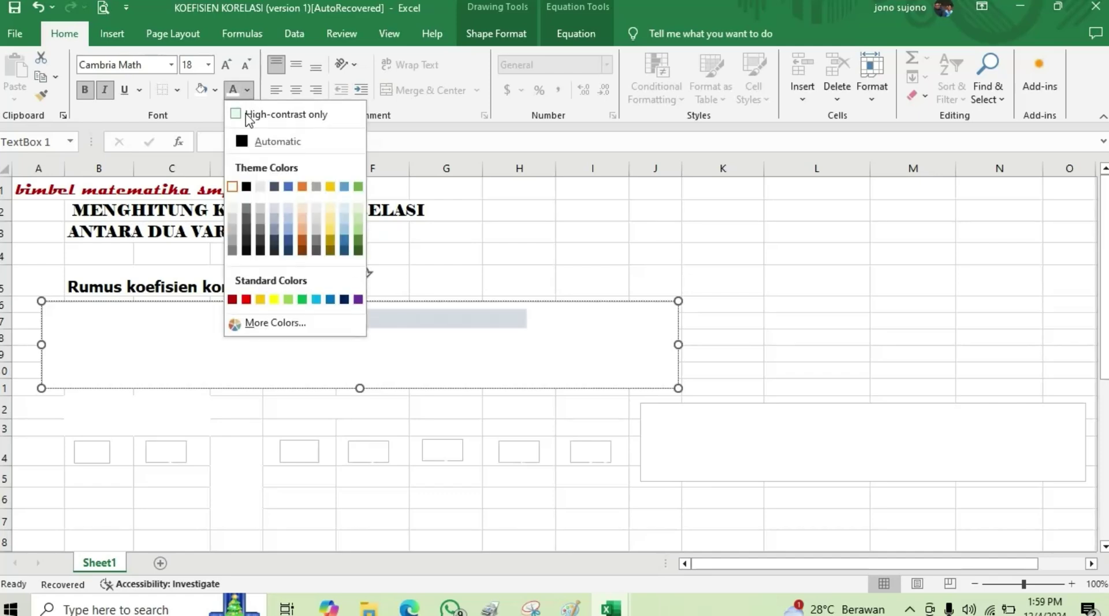
left_click(242, 141)
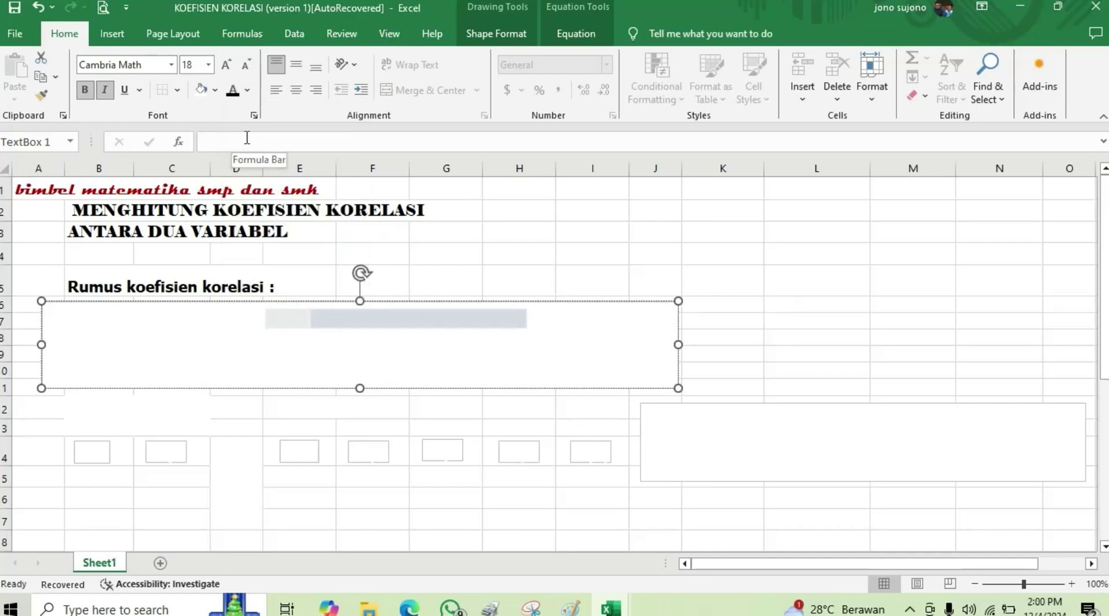
left_click(104, 387)
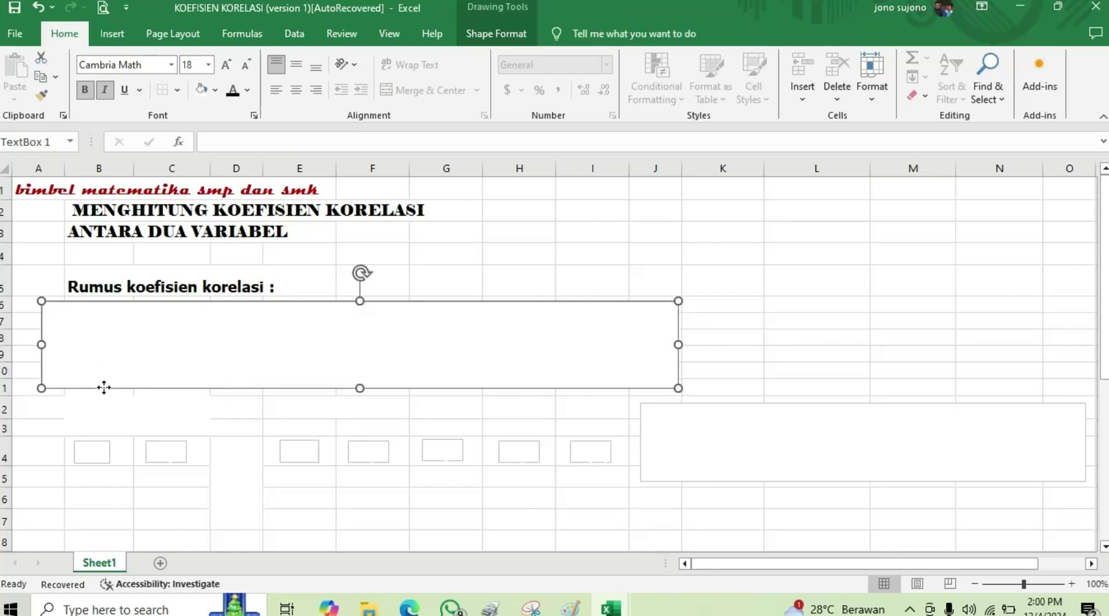
left_click(233, 90)
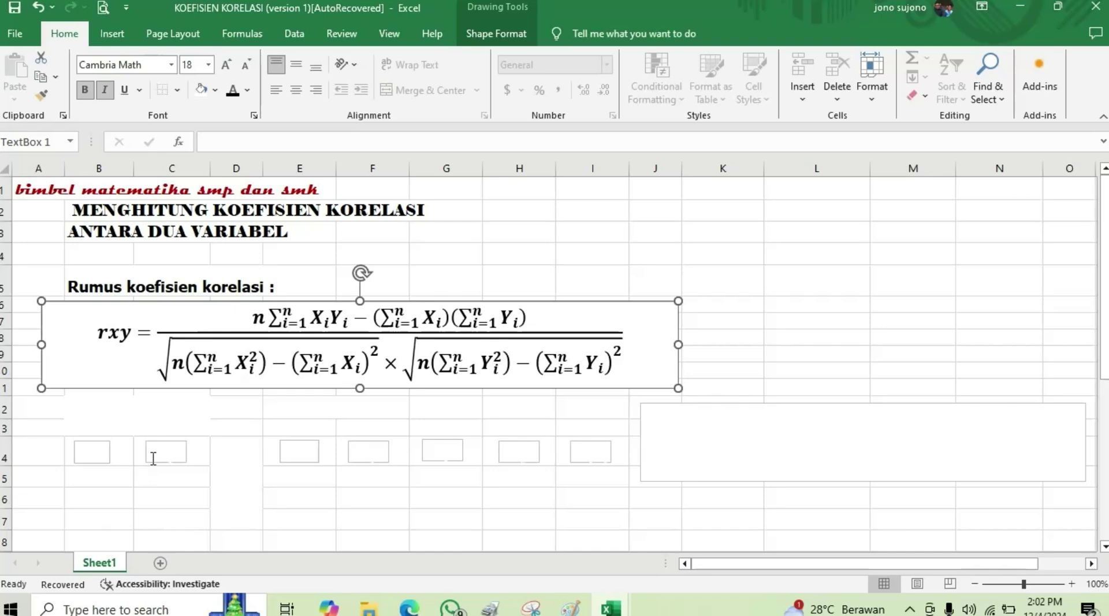
Make the merged heading in B12 black and apply All Borders to the data table B14:C24
left_click(138, 407)
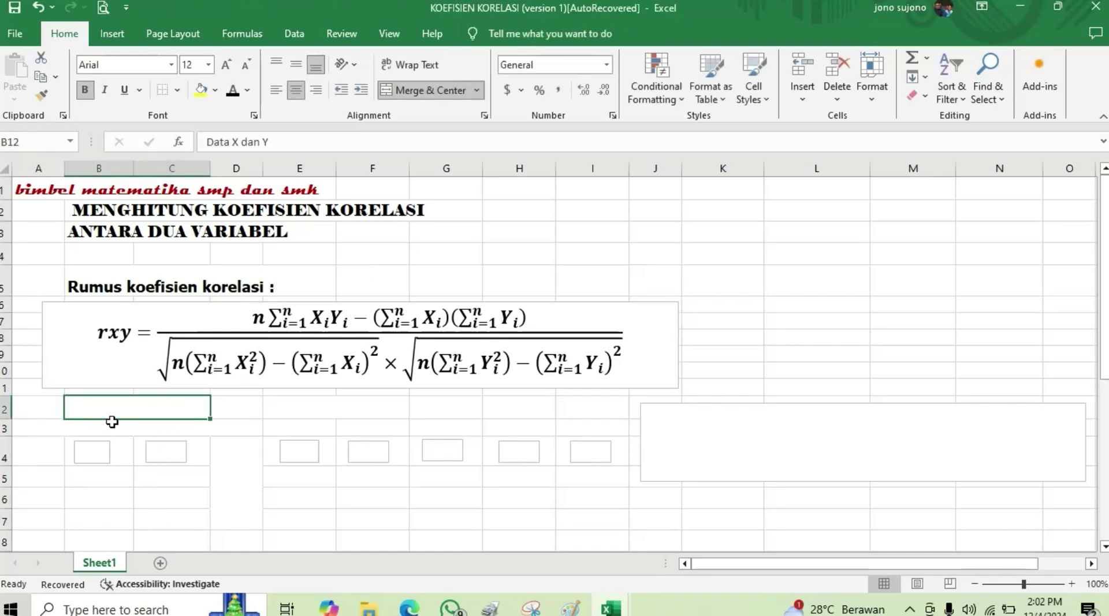
left_click(234, 92)
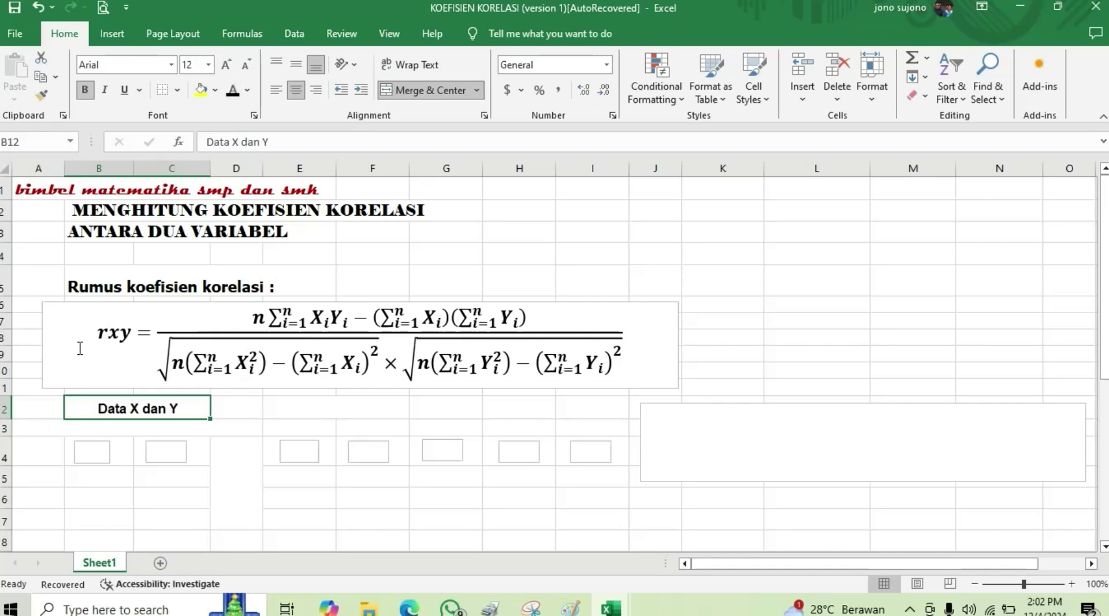
left_click(70, 457)
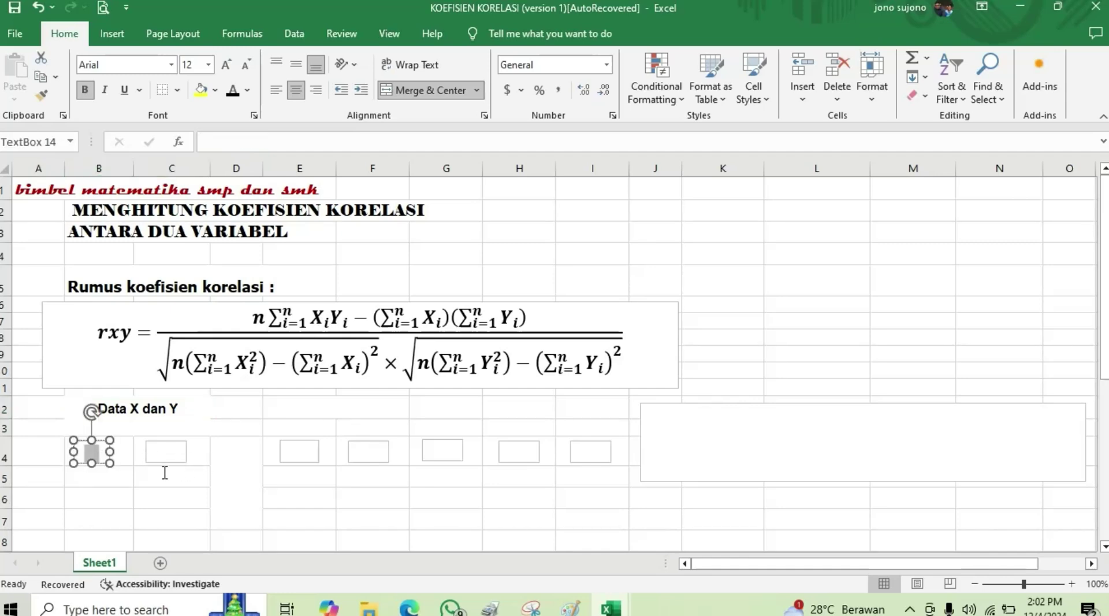
mouse_move(127, 452)
left_mouse_down()
mouse_move(178, 457)
mouse_move(181, 572)
mouse_move(193, 524)
mouse_move(206, 512)
mouse_move(208, 553)
mouse_move(214, 527)
mouse_move(205, 386)
left_mouse_up()
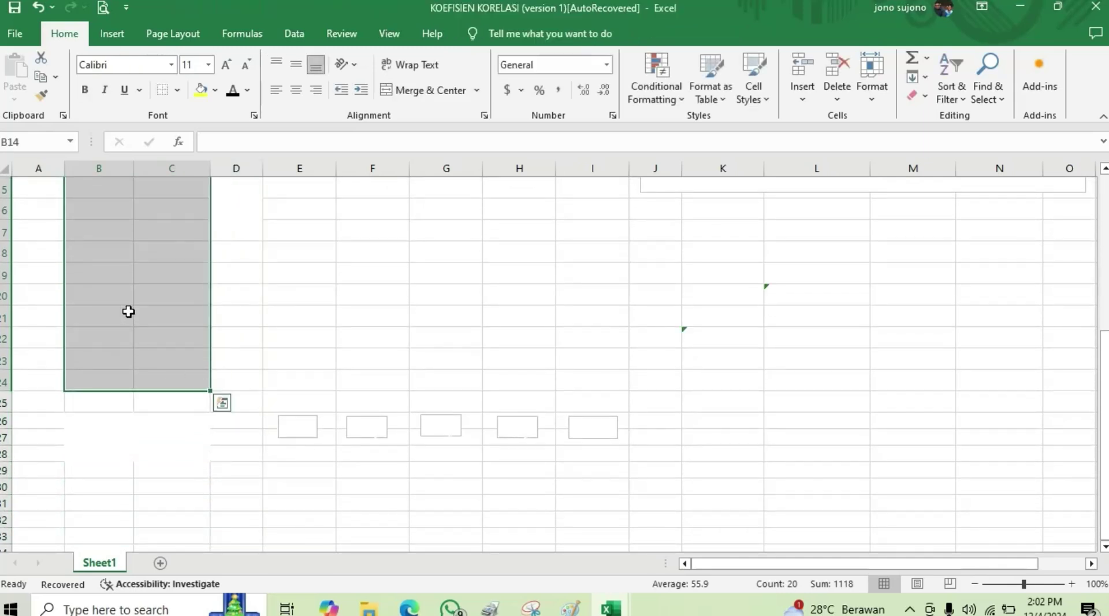
left_click(177, 89)
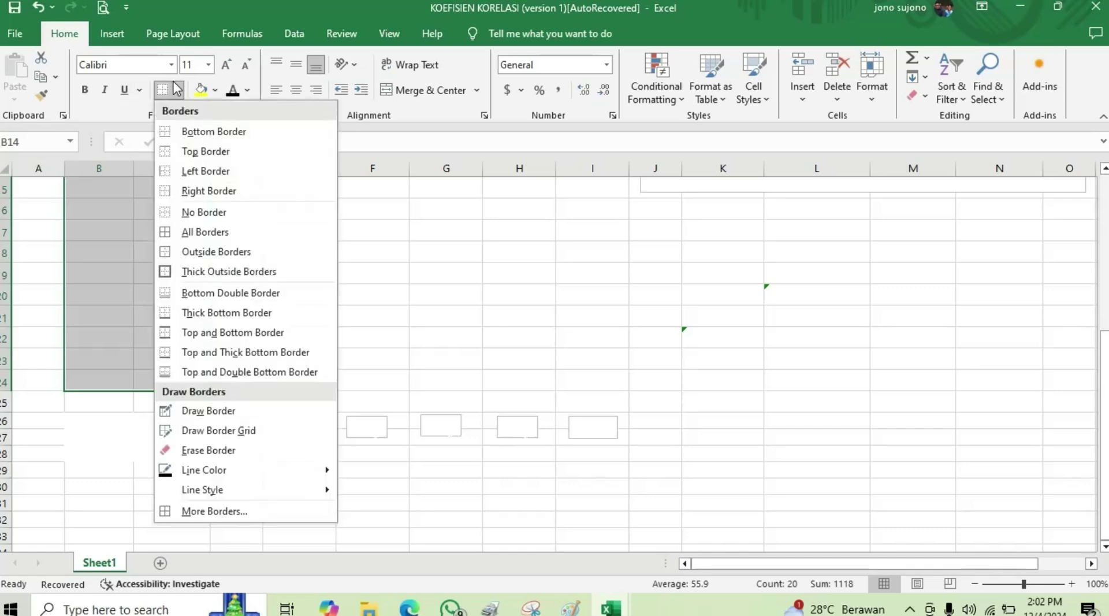
left_click(168, 231)
scroll(167, 230, "up", 3)
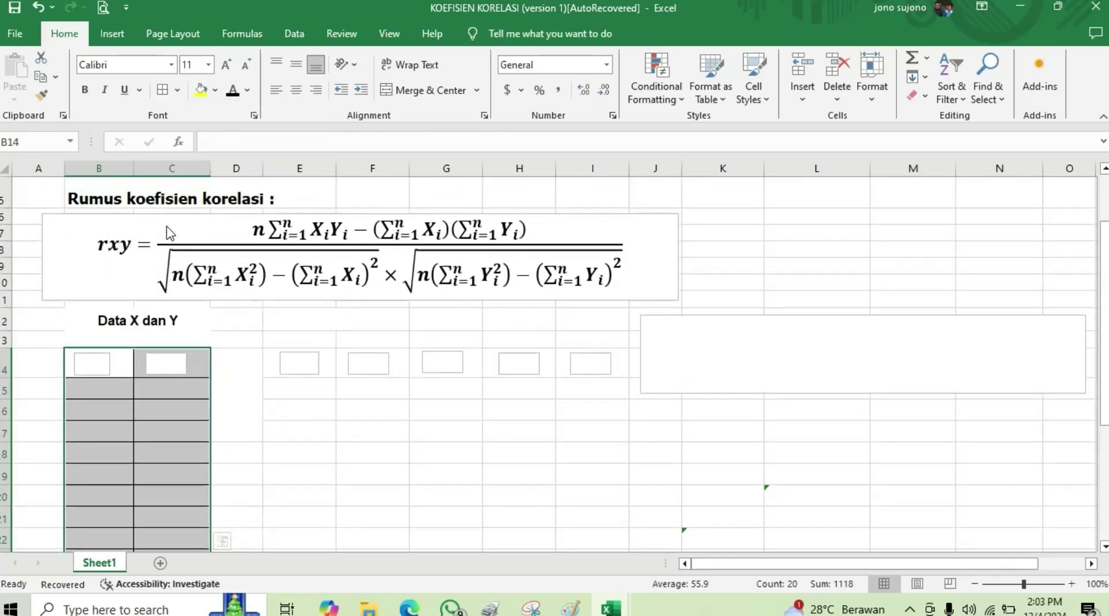
Make the text of the column label boxes in B14 and C14 black, with the C14 label in italics
left_click(90, 364)
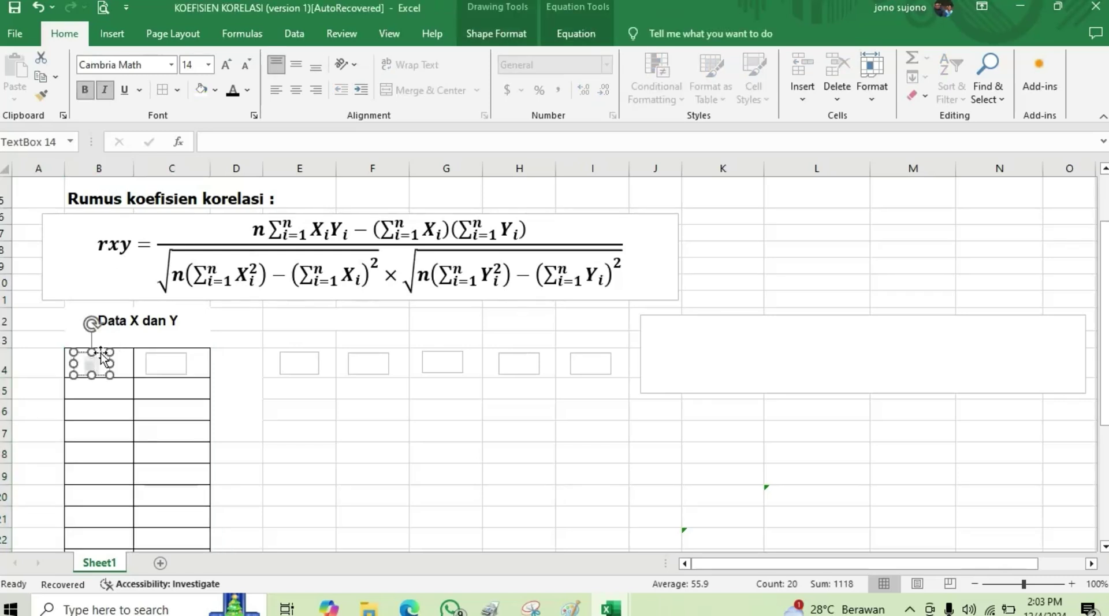
left_click(103, 357)
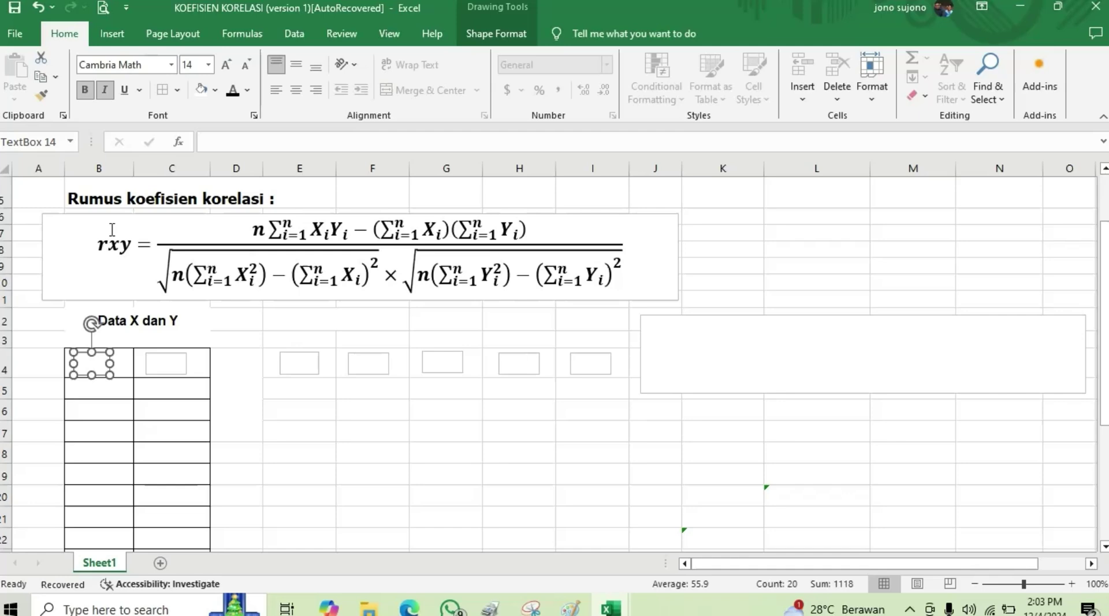
left_click(242, 97)
left_click(173, 362)
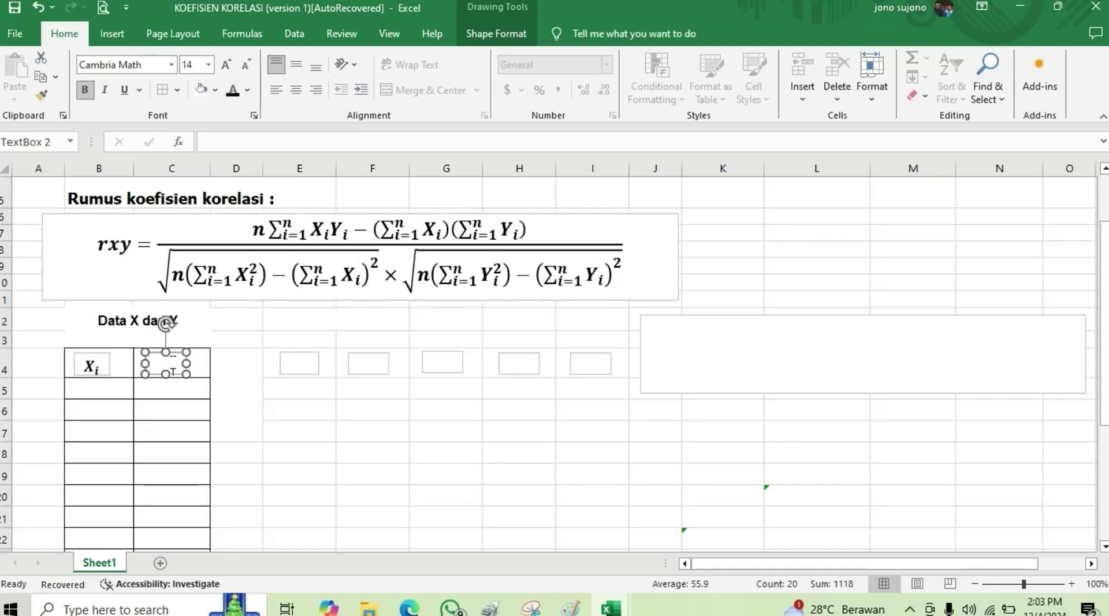
key("ctrl+i")
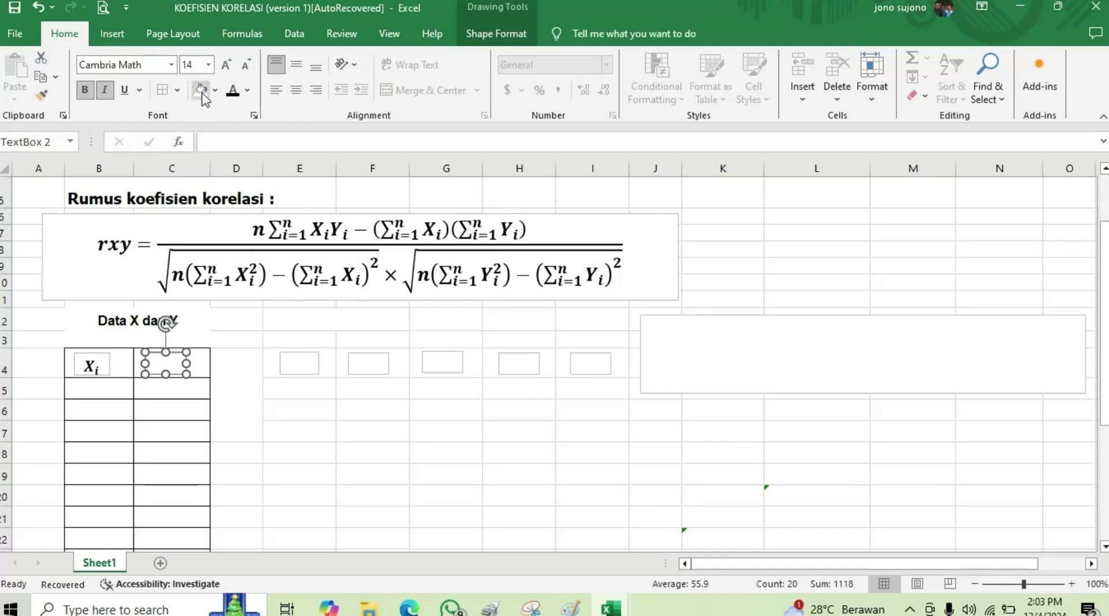
left_click(234, 90)
Set the font colour of the X values in B15:B24 and the Y values in C15:C24 to black
mouse_move(103, 392)
left_mouse_down()
mouse_move(91, 551)
mouse_move(100, 503)
left_mouse_up()
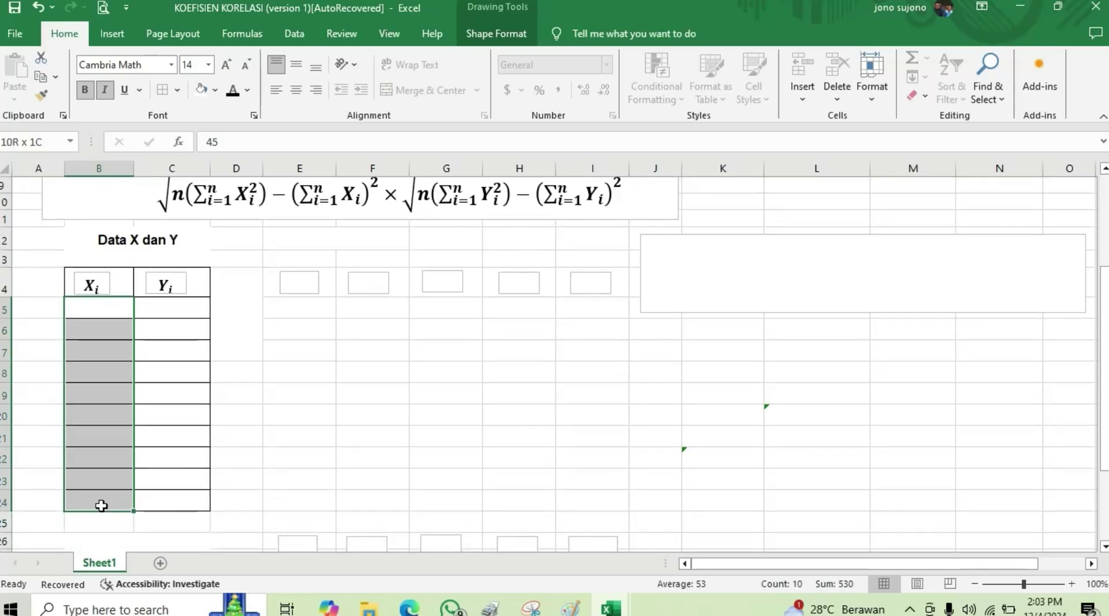
left_click(234, 91)
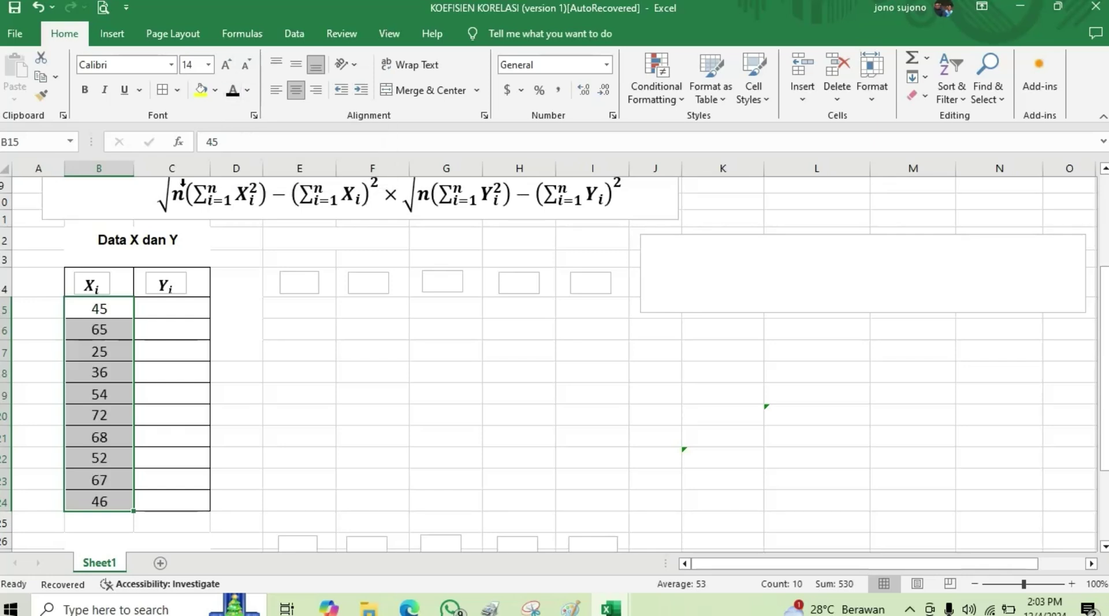
left_click(170, 305)
left_click_drag(170, 305, 166, 490)
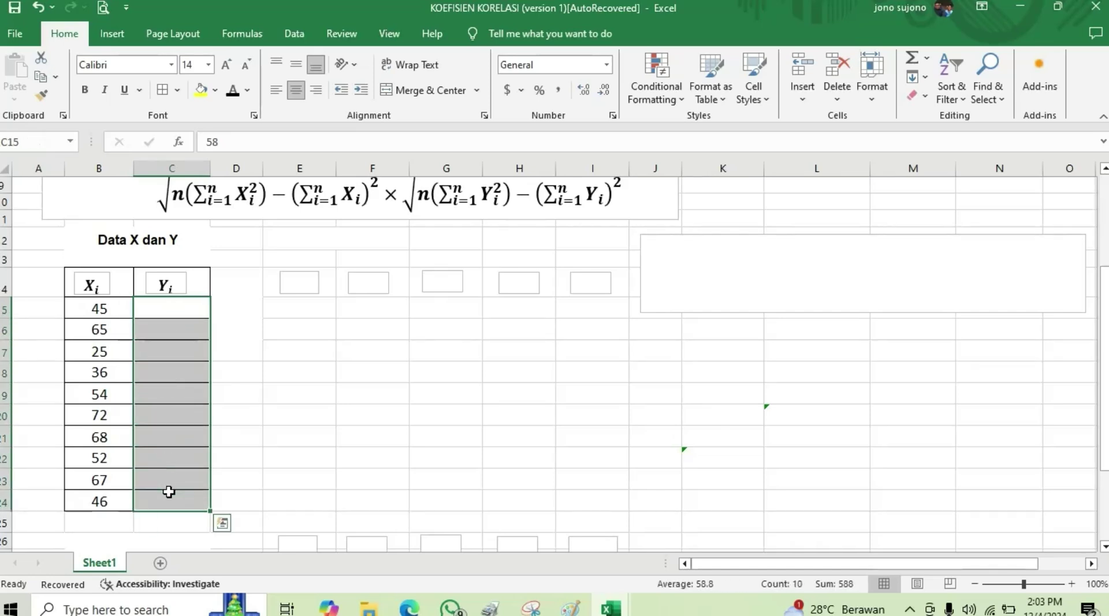
left_click(233, 91)
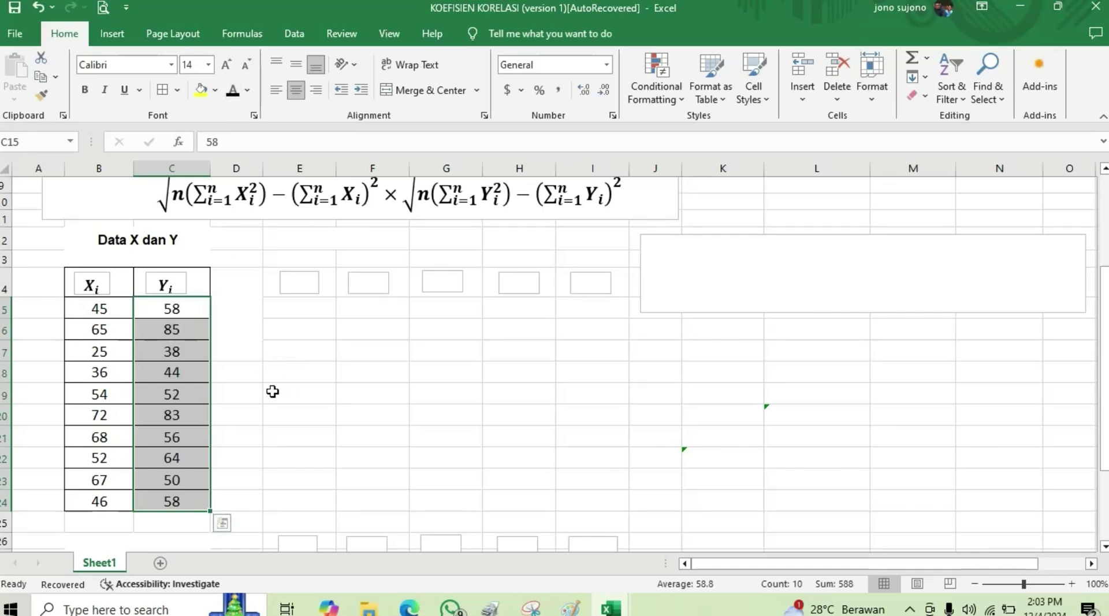
Turn the correlation formula in the large text box beside the calculation columns, over columns J to O, black
left_click(265, 252)
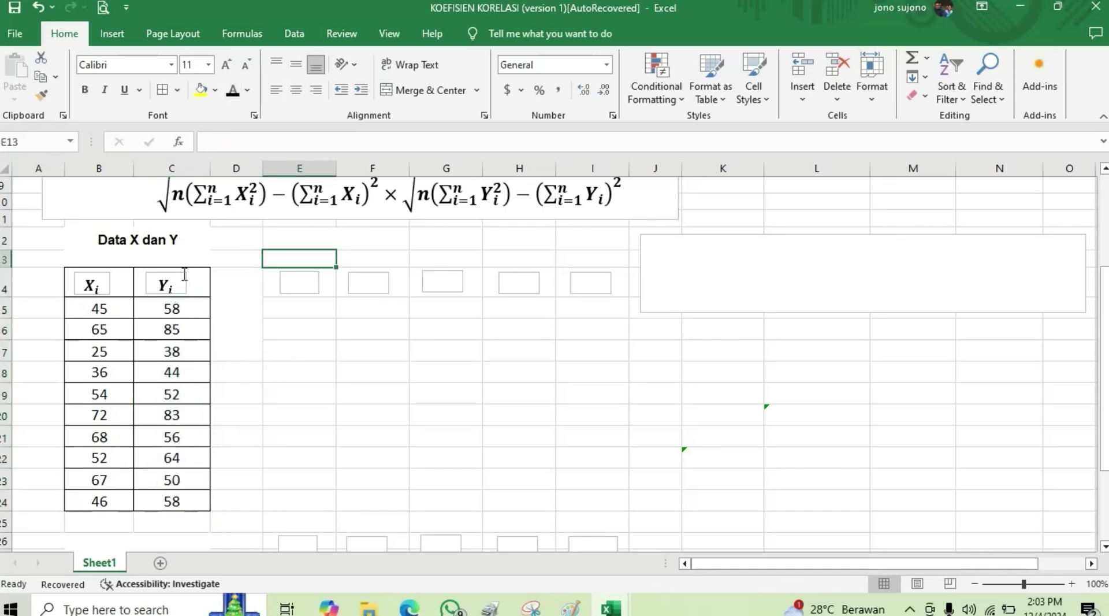
scroll(238, 227, "up", 1)
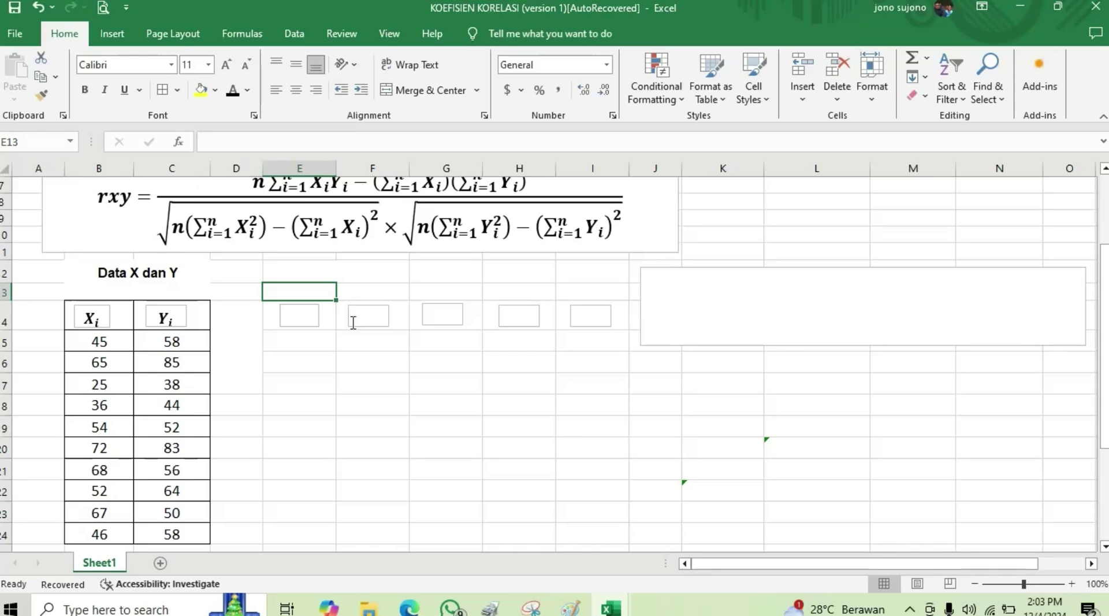
scroll(346, 357, "down", 1)
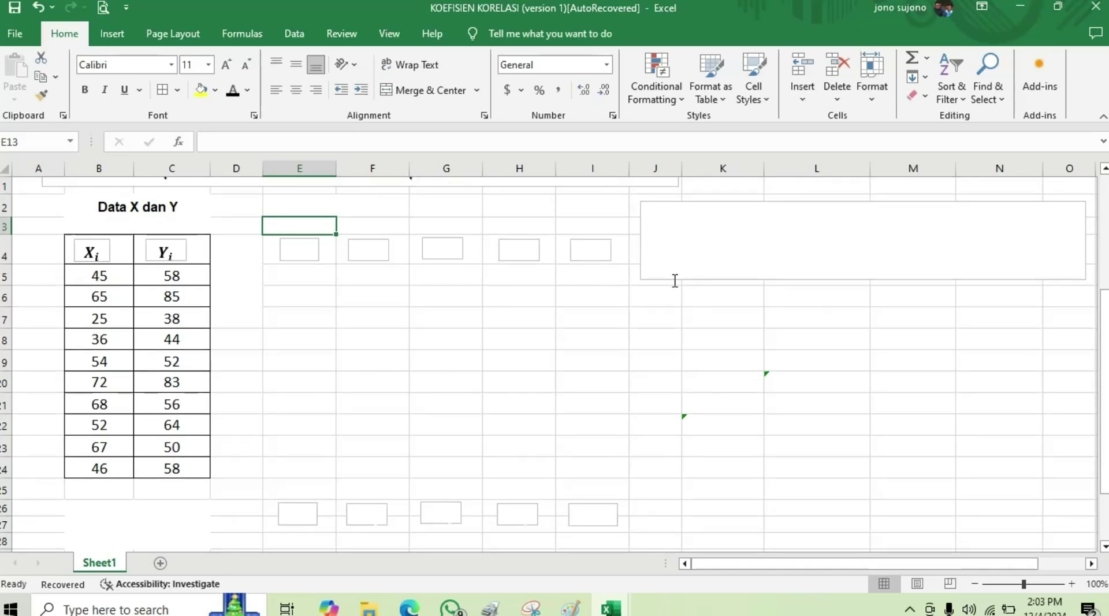
left_click(713, 202)
left_click(712, 200)
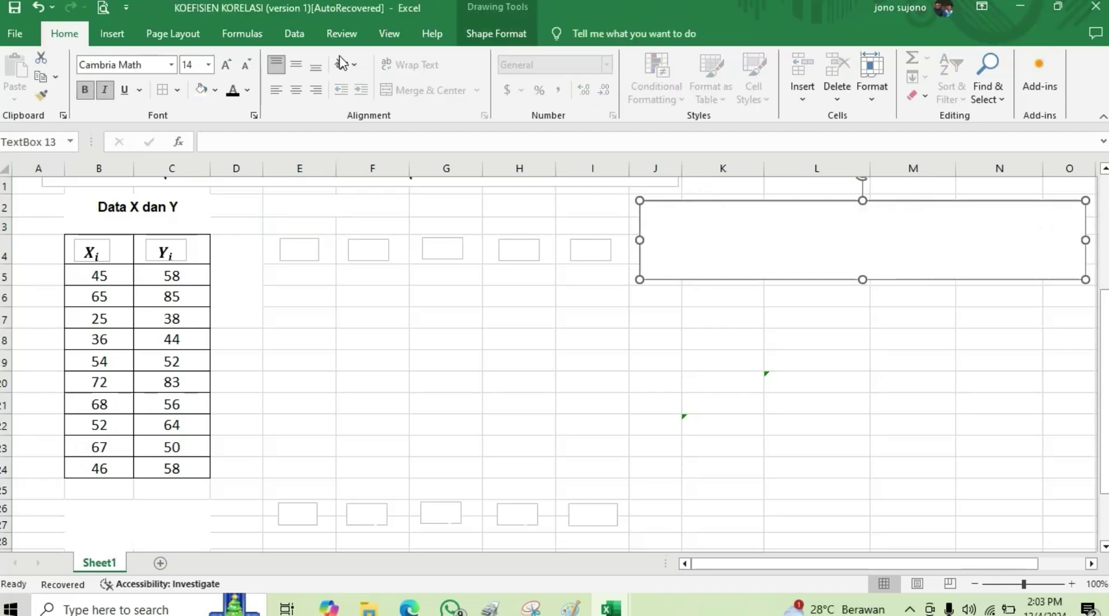
left_click(232, 92)
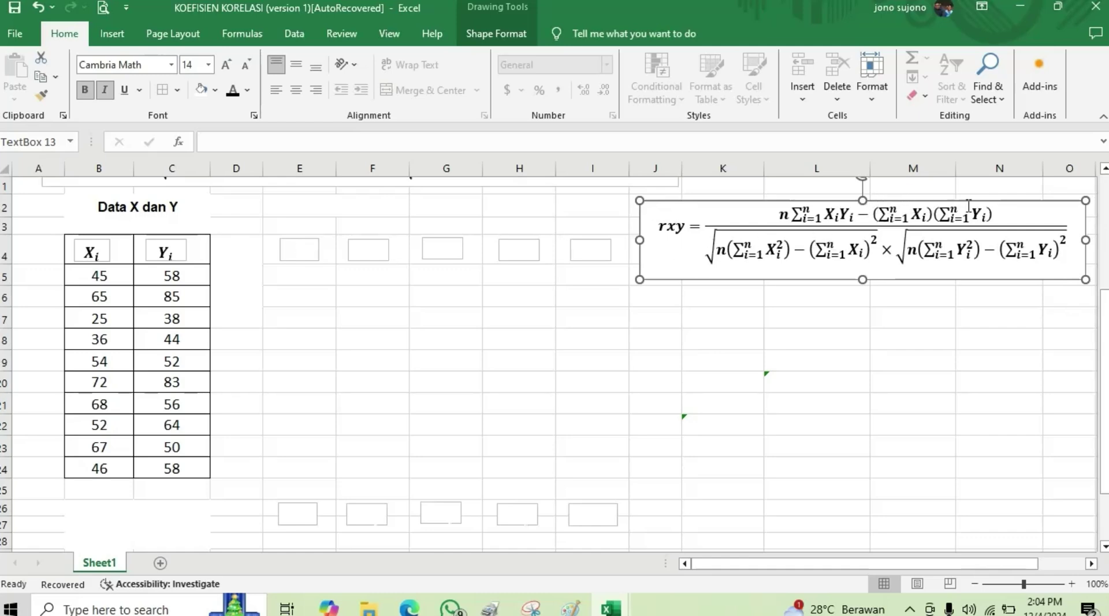
Make the label in the text box over E14 black
left_click(302, 255)
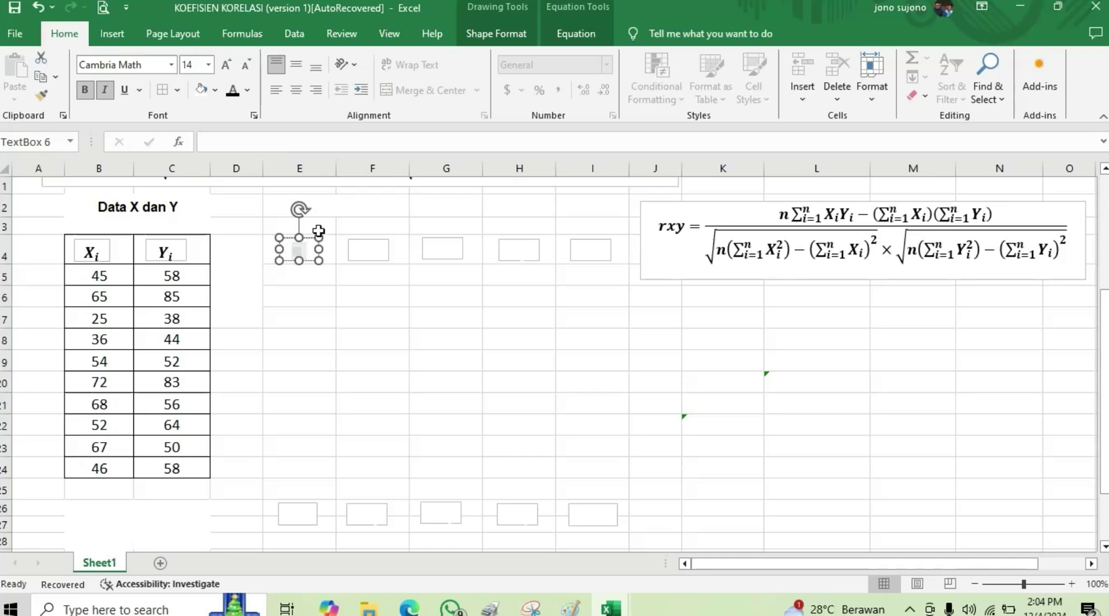
left_click(312, 238)
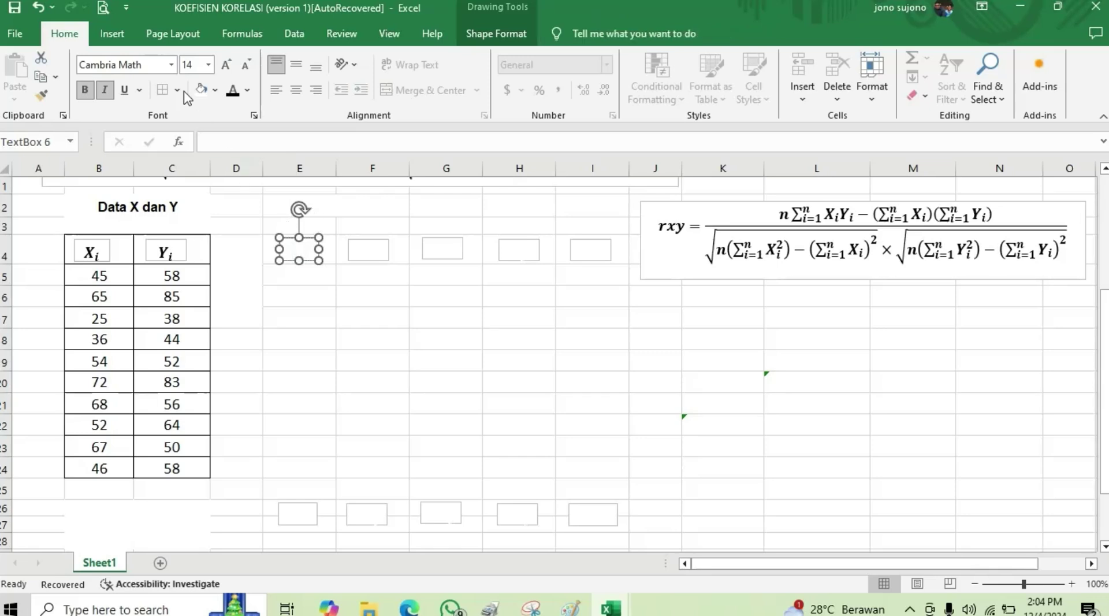
left_click(232, 92)
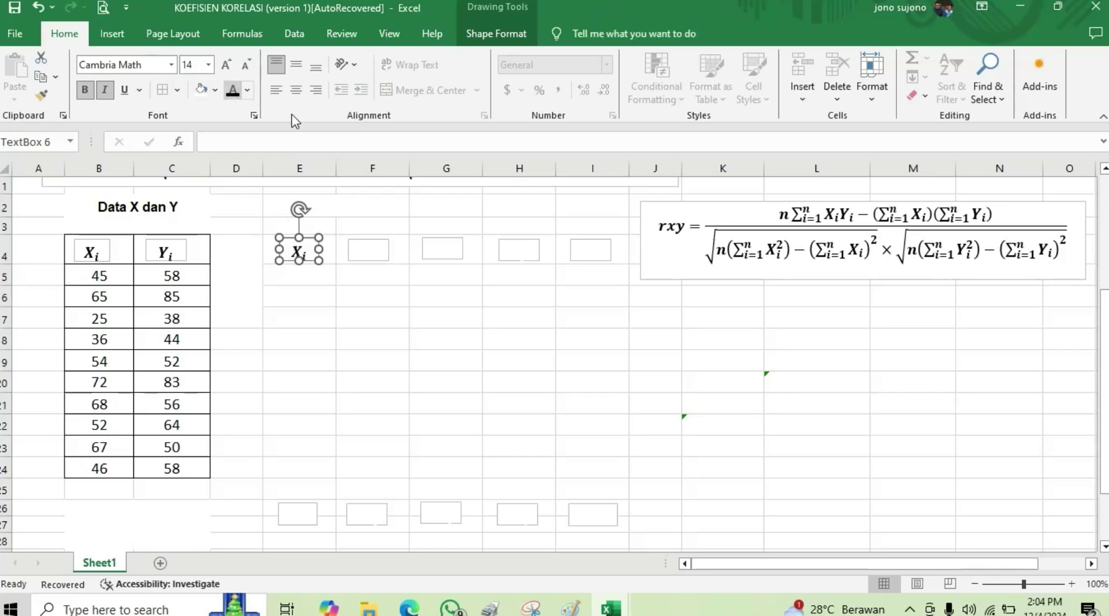
Make the label in the text box over F14 black
left_click(351, 246)
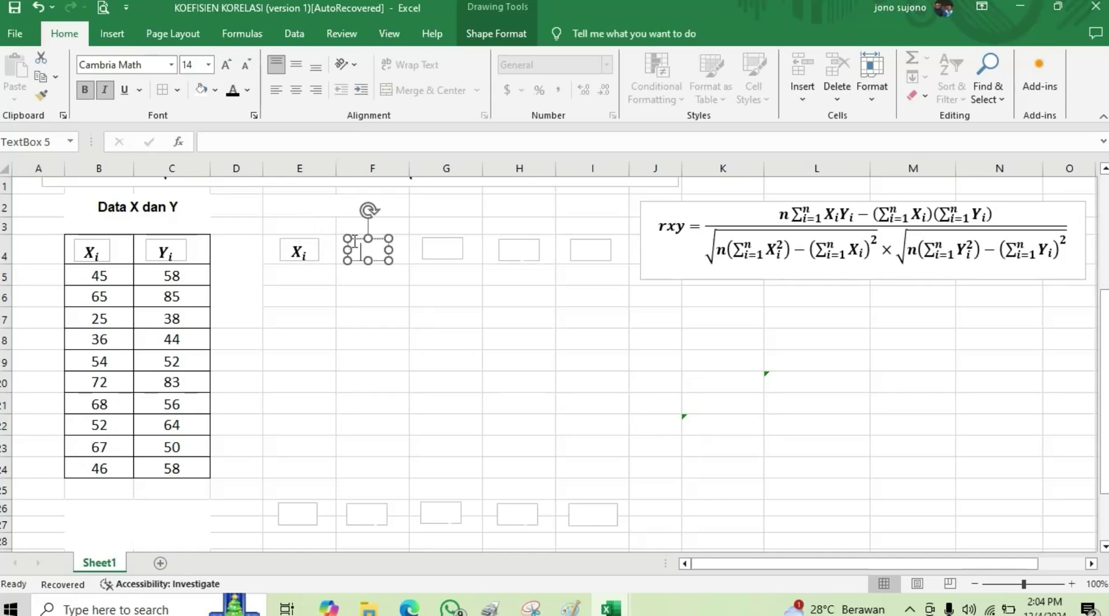
left_click(361, 240)
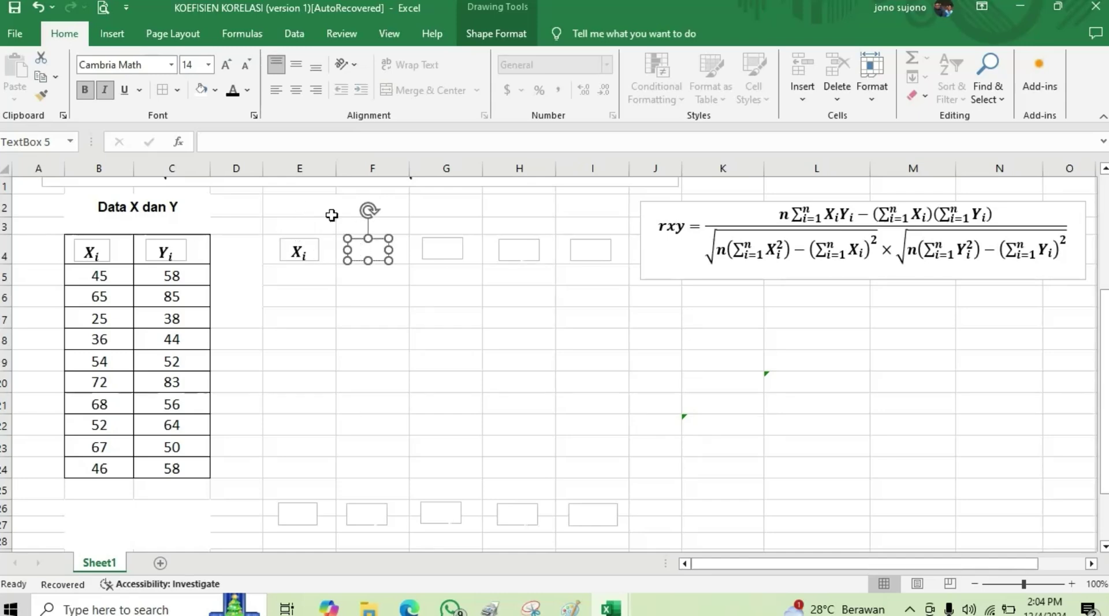
left_click(235, 99)
left_click(452, 186)
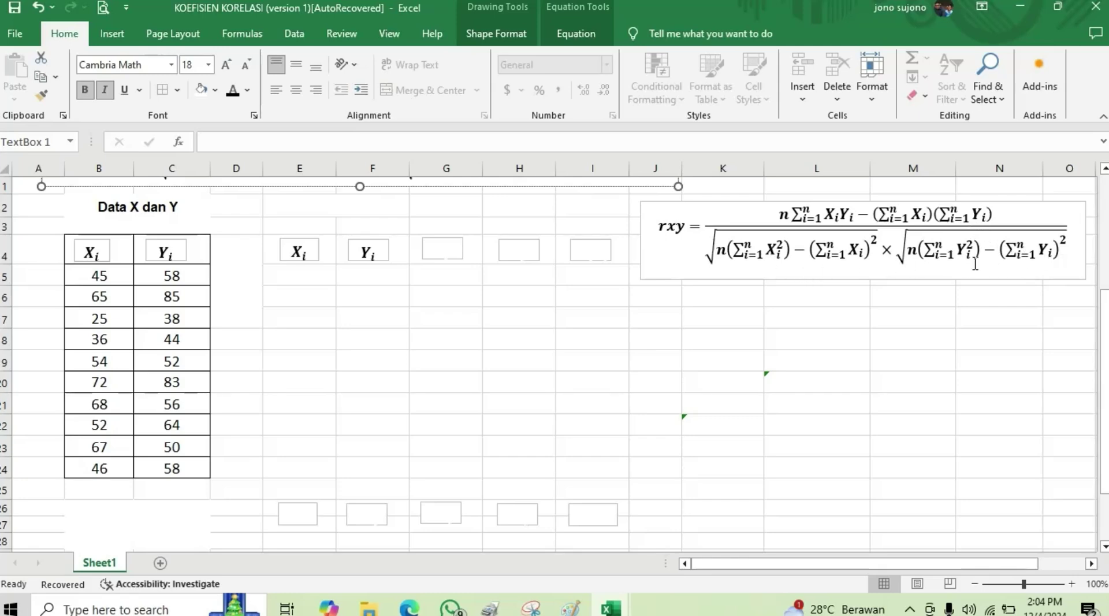
Turn the labels in the text boxes over G14, H14 and I14 black
left_click(450, 257)
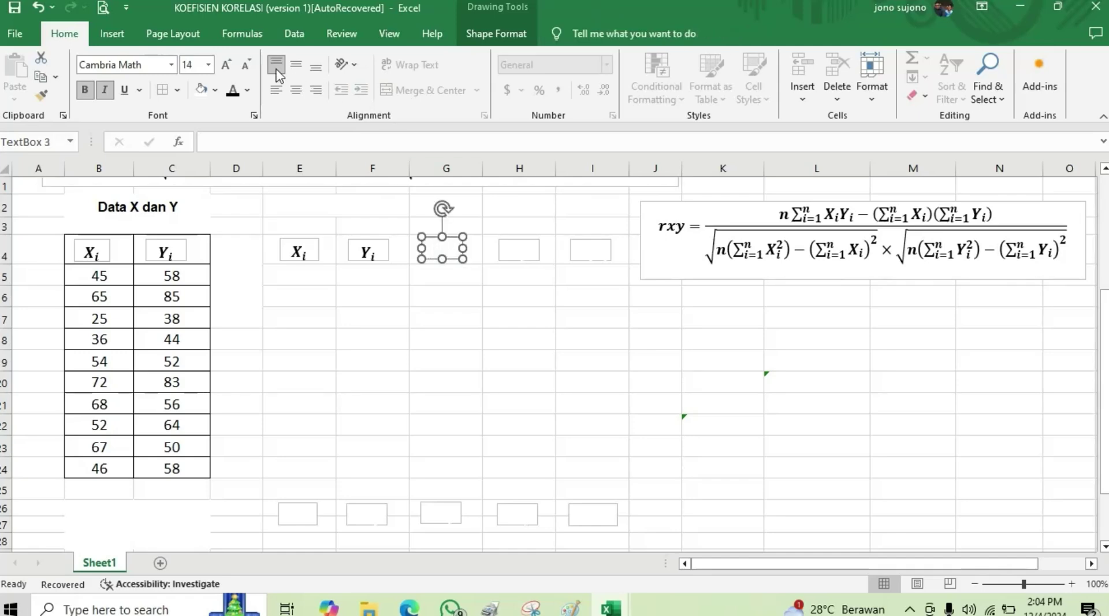
type("Xi2")
left_click(531, 261)
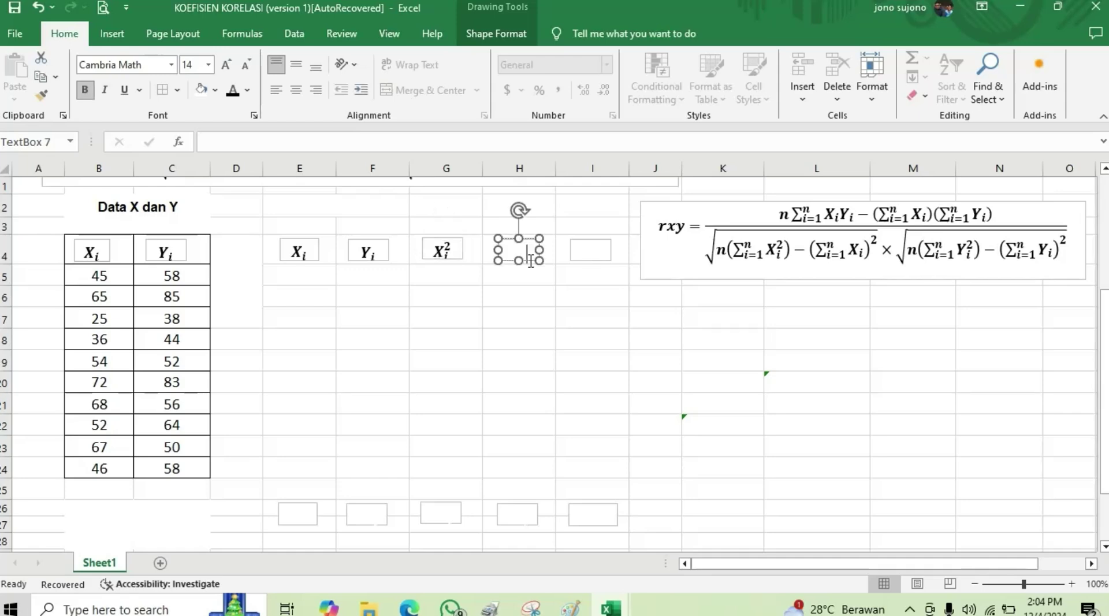
key("ctrl+i")
key("ctrl+v")
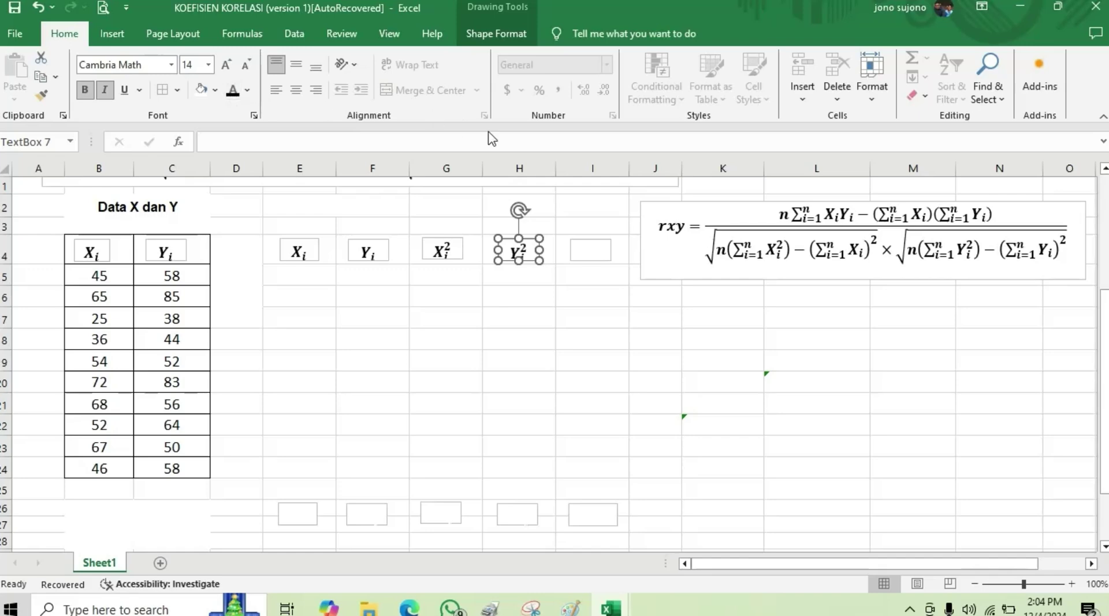
left_click(597, 258)
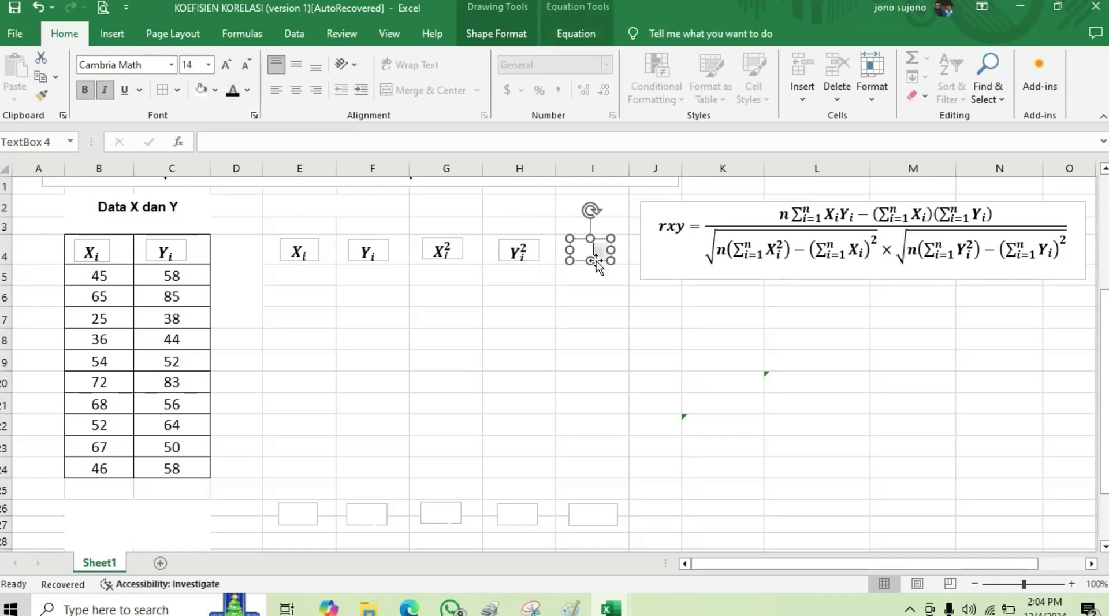
key("Escape")
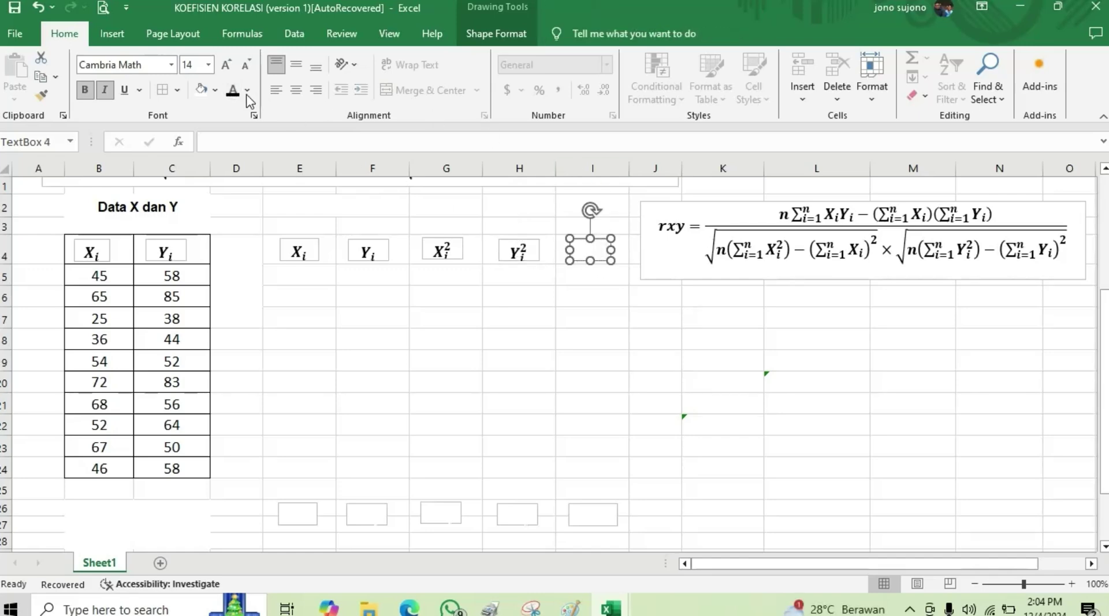
type("XiYi")
Apply all borders to the calculation table in E14:I25
left_click(261, 256)
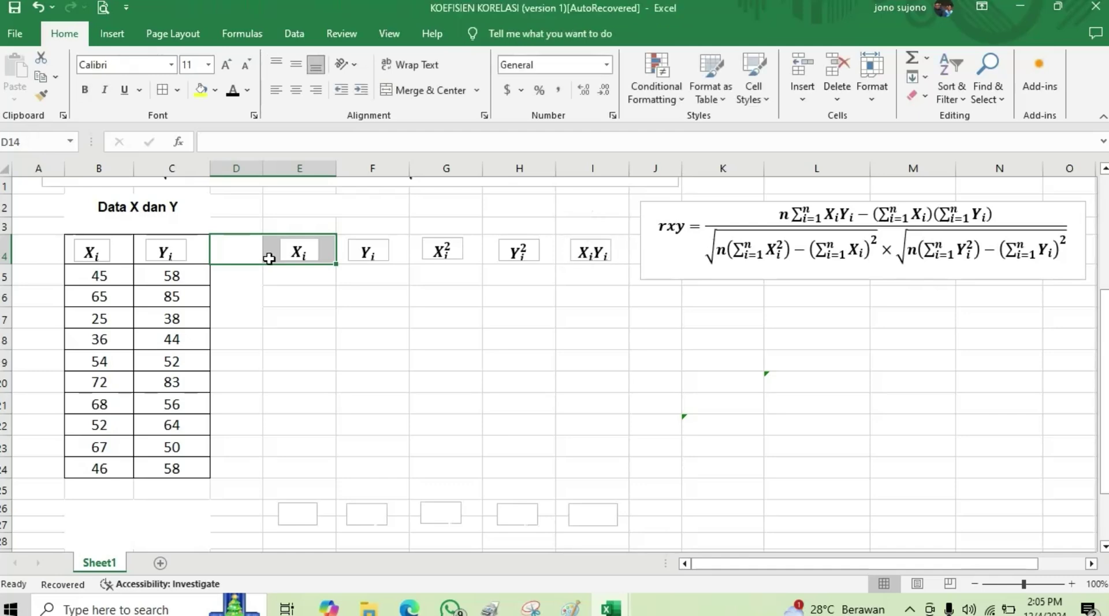
left_click(291, 290)
left_click_drag(270, 258, 617, 485)
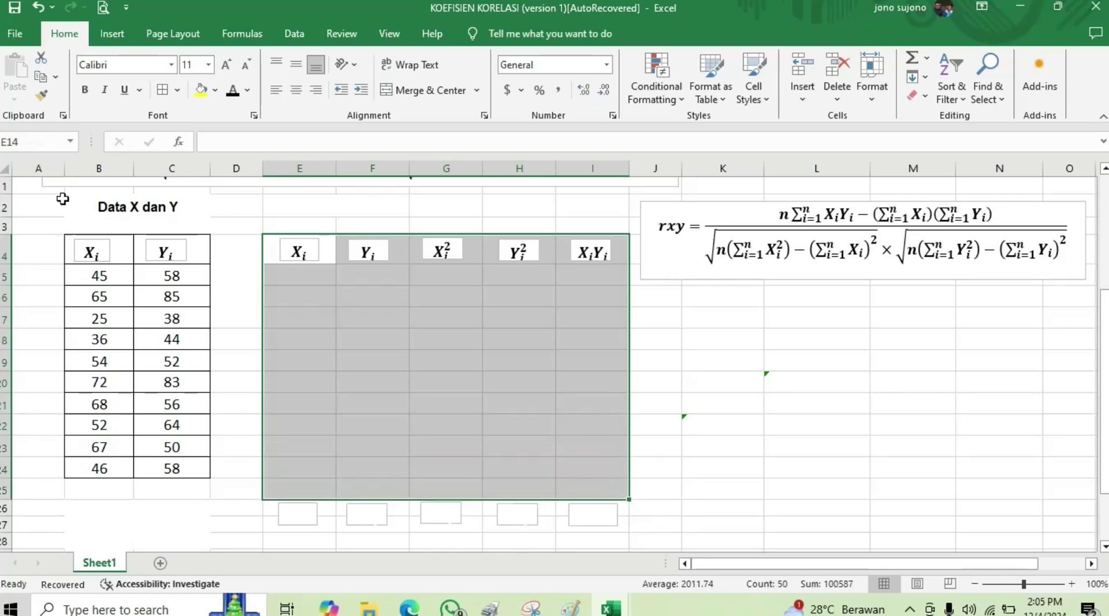
left_click(163, 90)
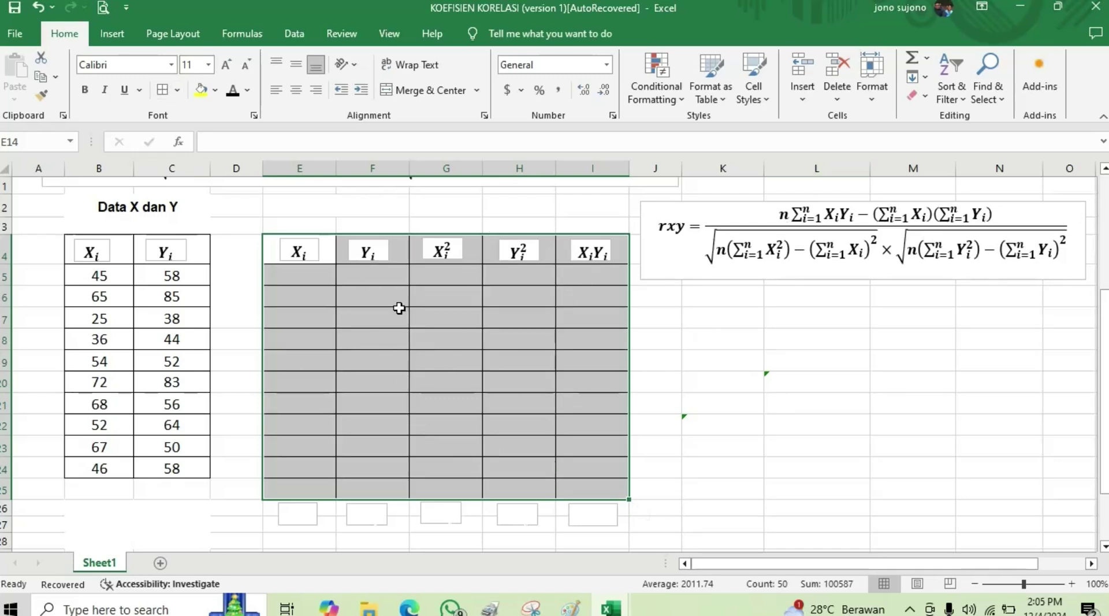
Set the font colour of the X values in E15:E24 and the Y values in F15:F24 to black
left_click(303, 273)
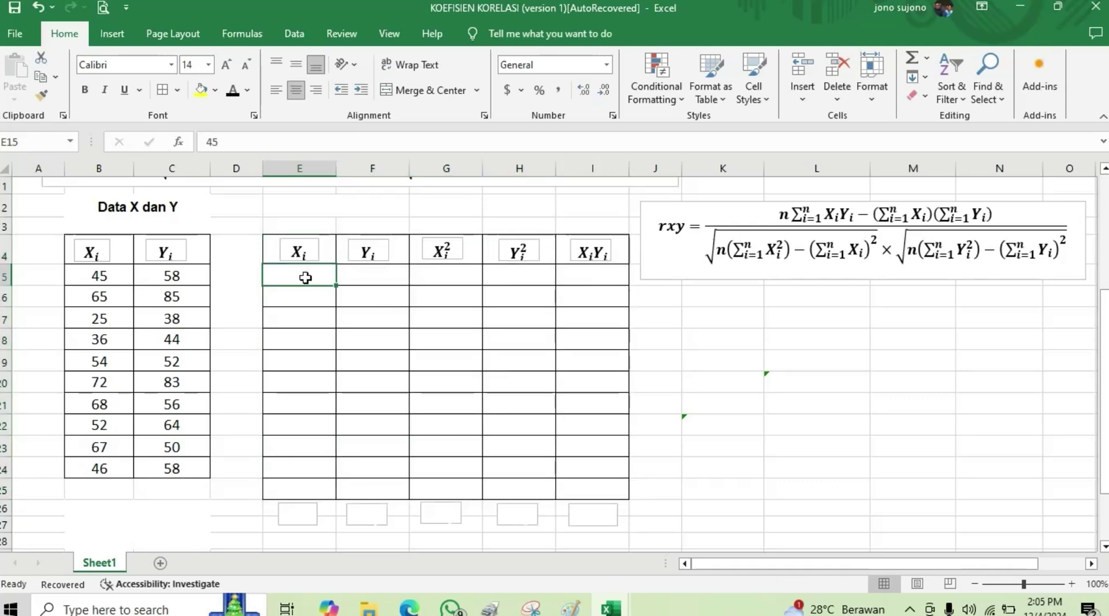
left_click_drag(306, 274, 316, 462)
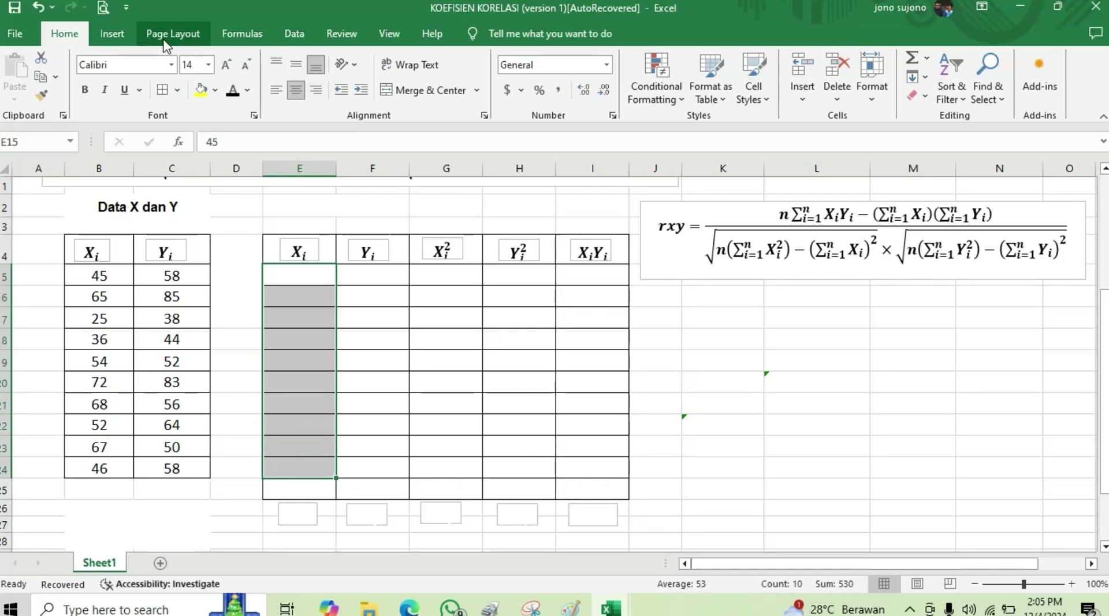
left_click(233, 89)
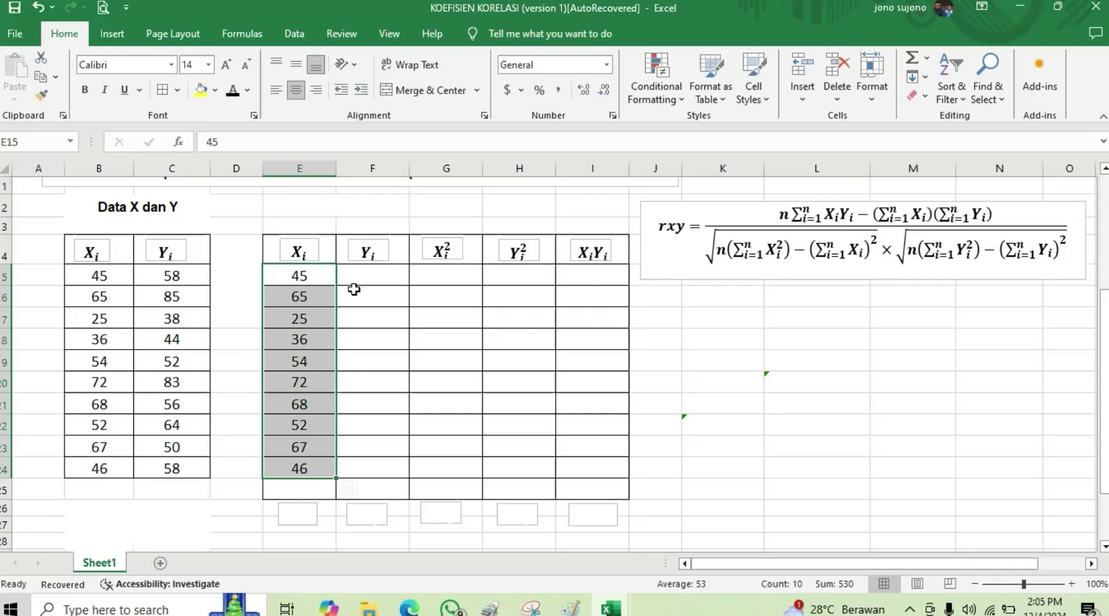
left_click(374, 271)
left_click_drag(374, 272, 362, 466)
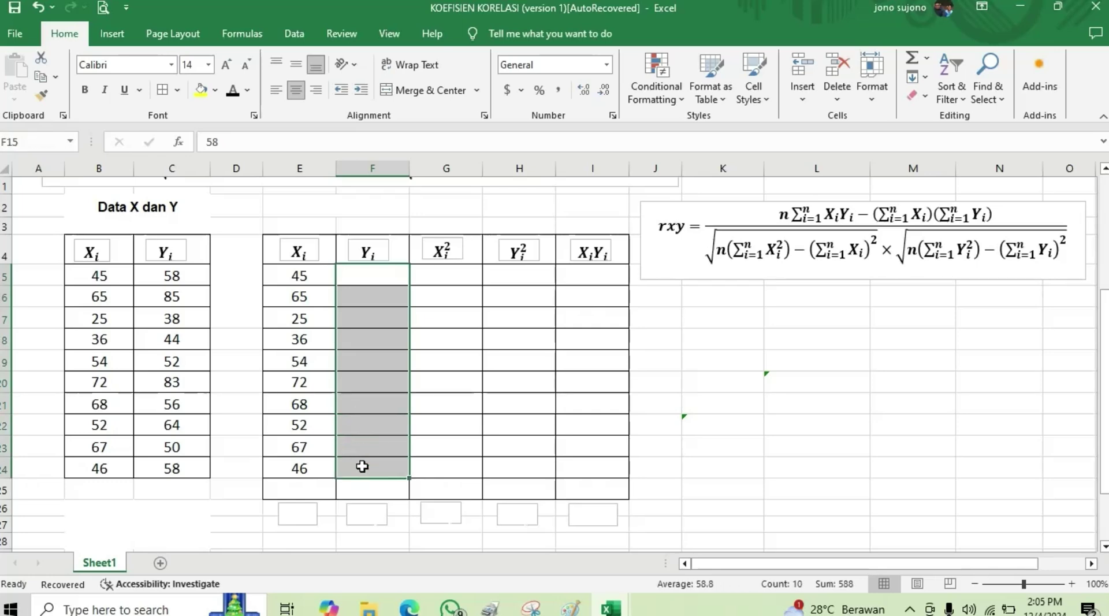
left_click(232, 92)
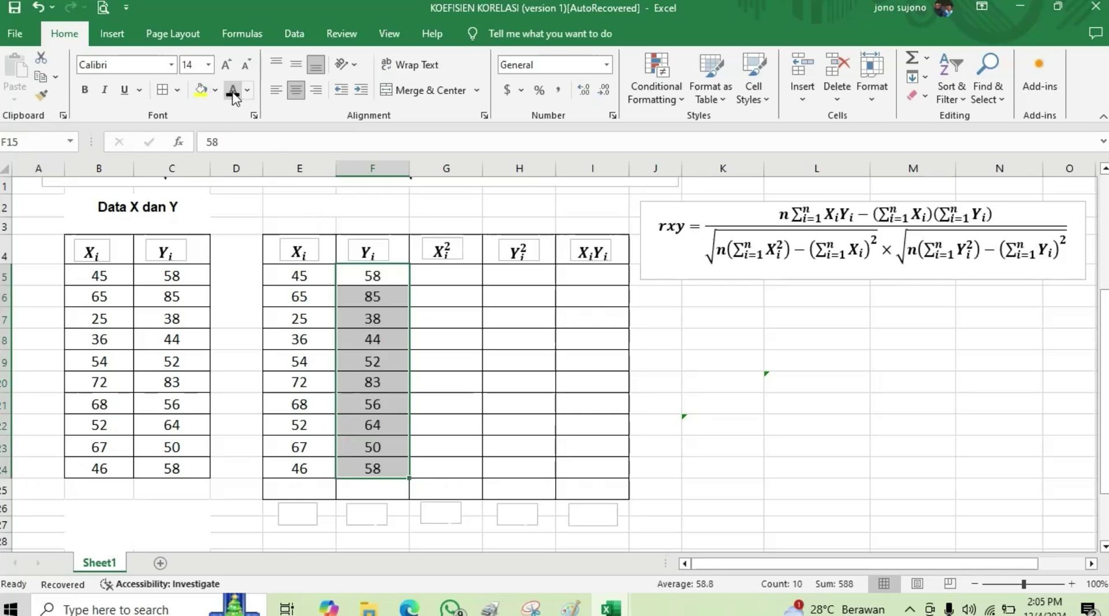
left_click(456, 273)
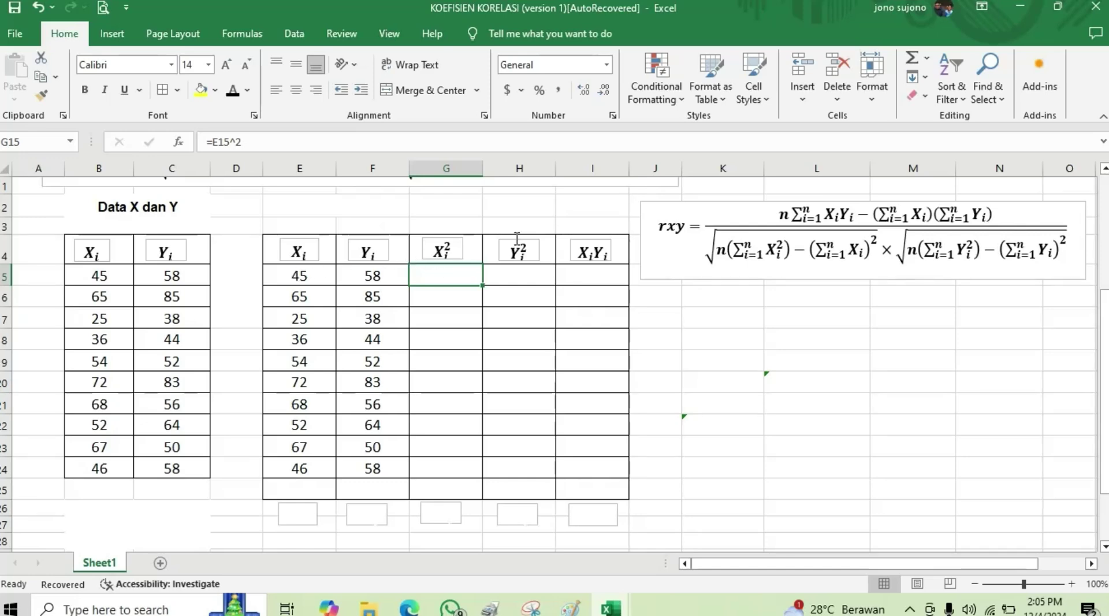
type("=")
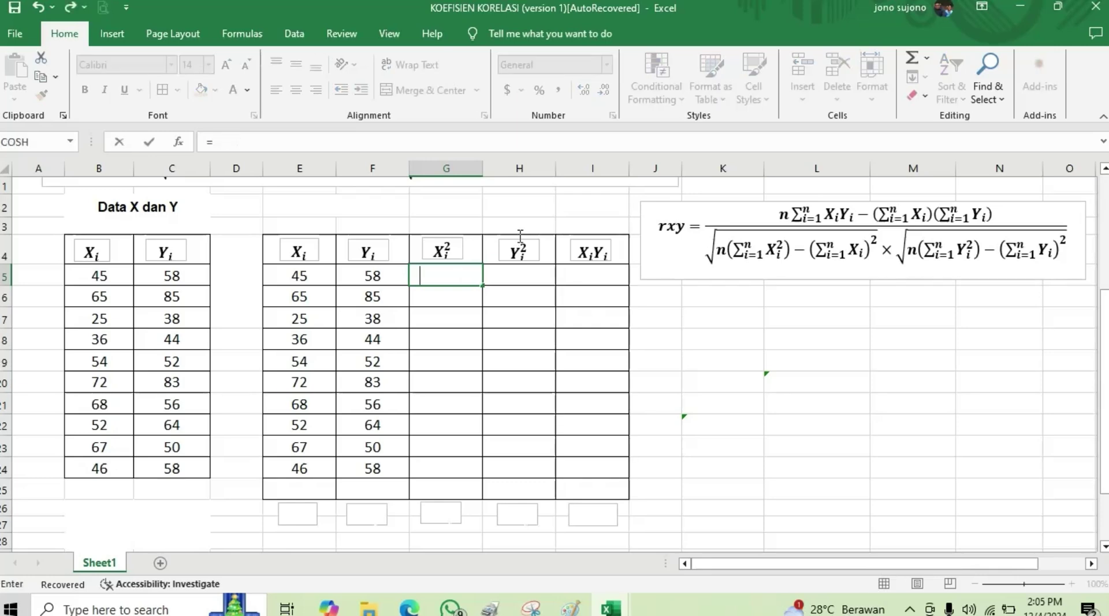
left_click(449, 283)
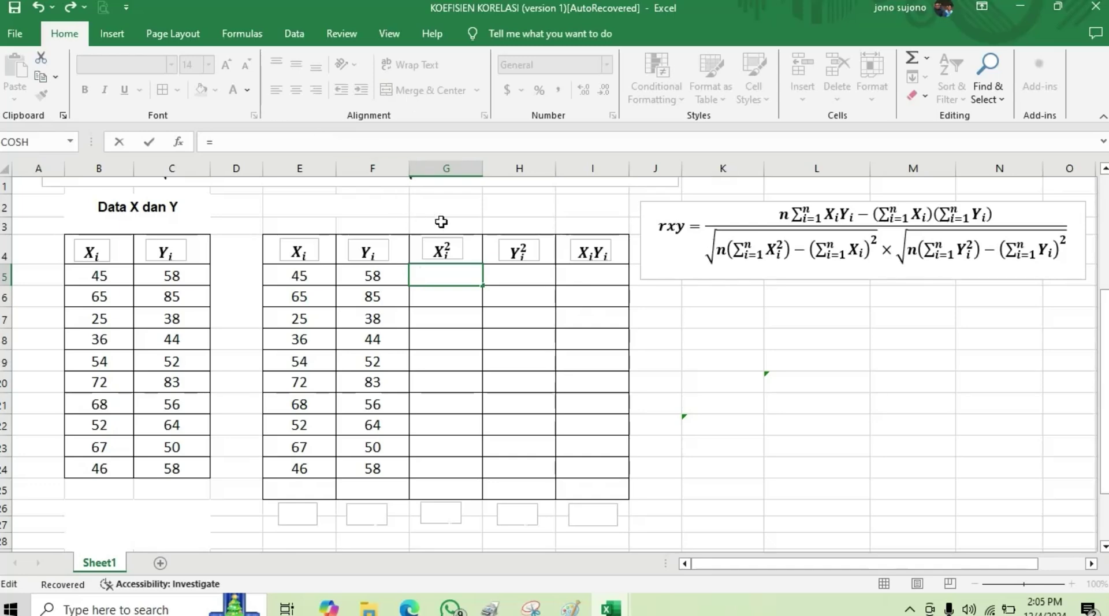
left_click(371, 208)
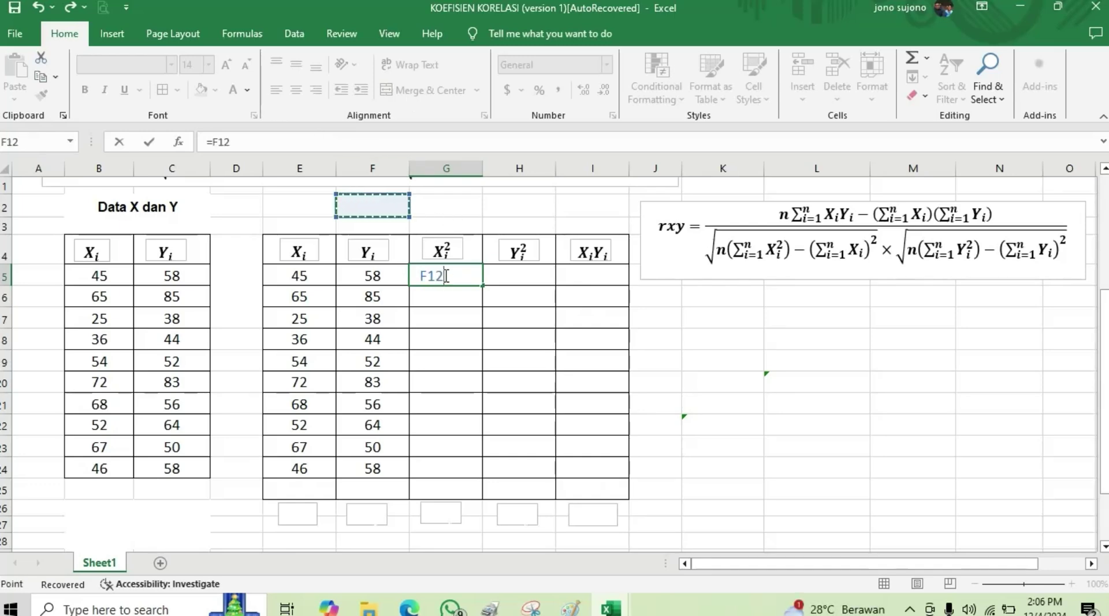
key("BackSpace")
key("BackSpace")
key("BackSpace")
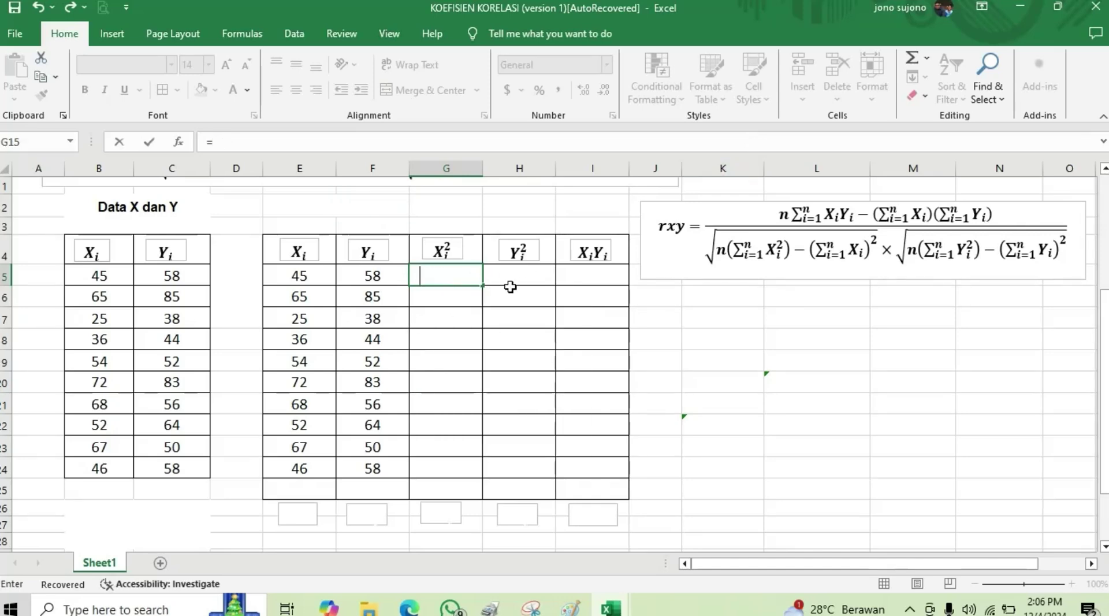
left_click(476, 278)
left_click(759, 409)
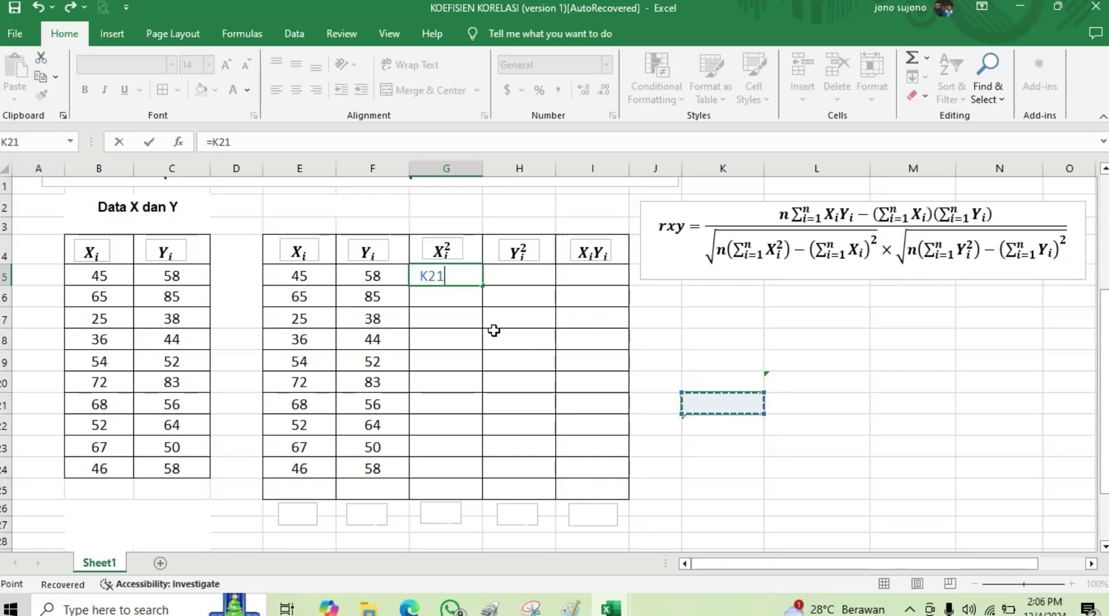
key("BackSpace")
key("BackSpace")
key("BackSpace")
key("BackSpace")
key("Escape")
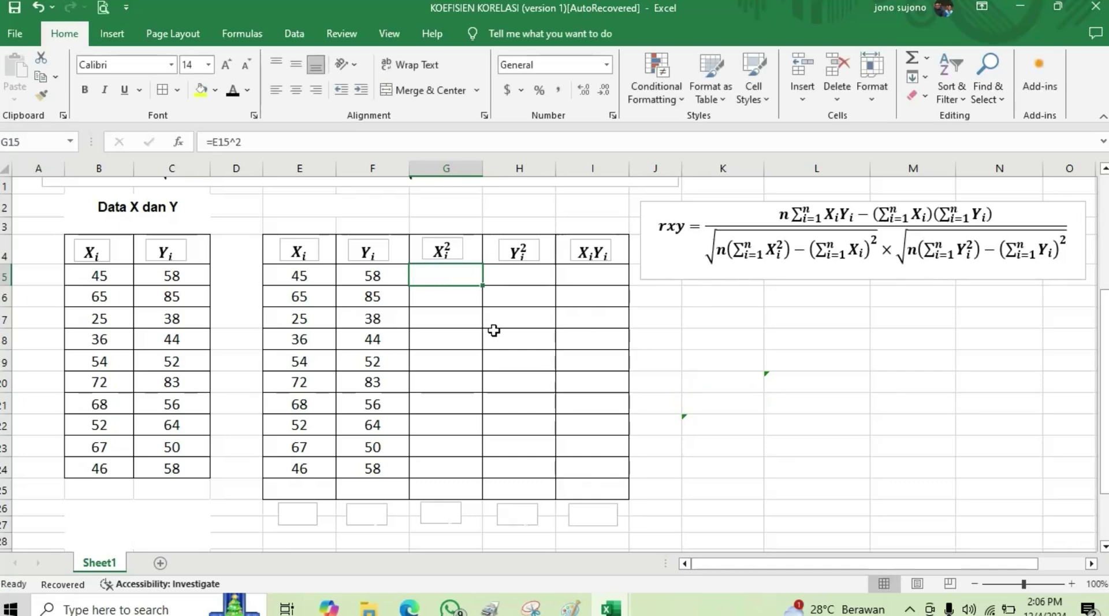
Set the font colour of G15:I24 to black and clear the existing formulas from those cells
mouse_move(461, 281)
left_mouse_down()
mouse_move(537, 292)
mouse_move(577, 364)
mouse_move(577, 462)
left_mouse_up()
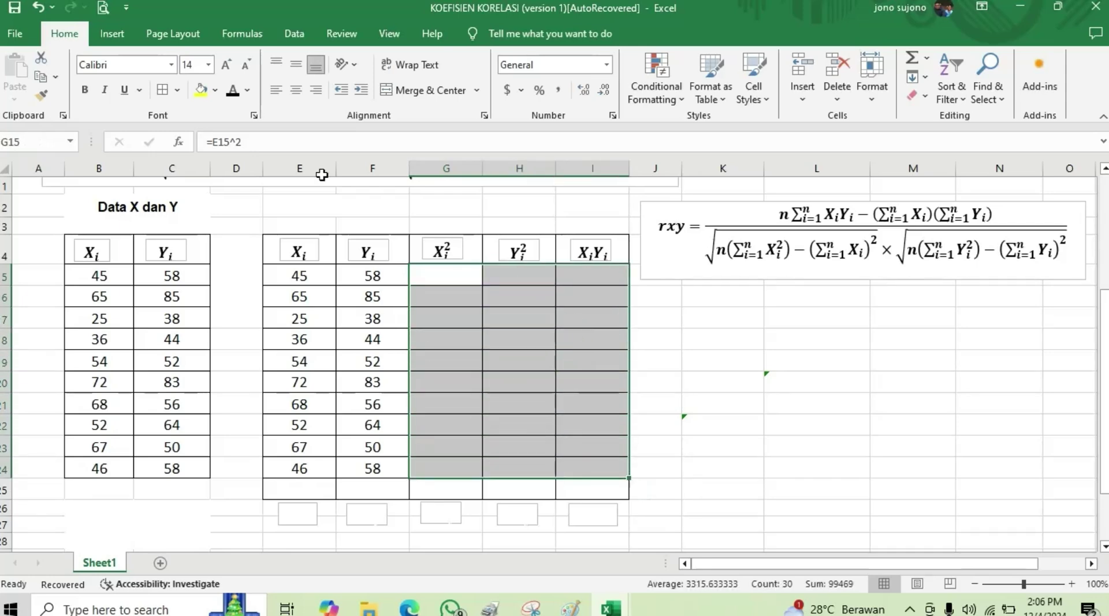
left_click(234, 92)
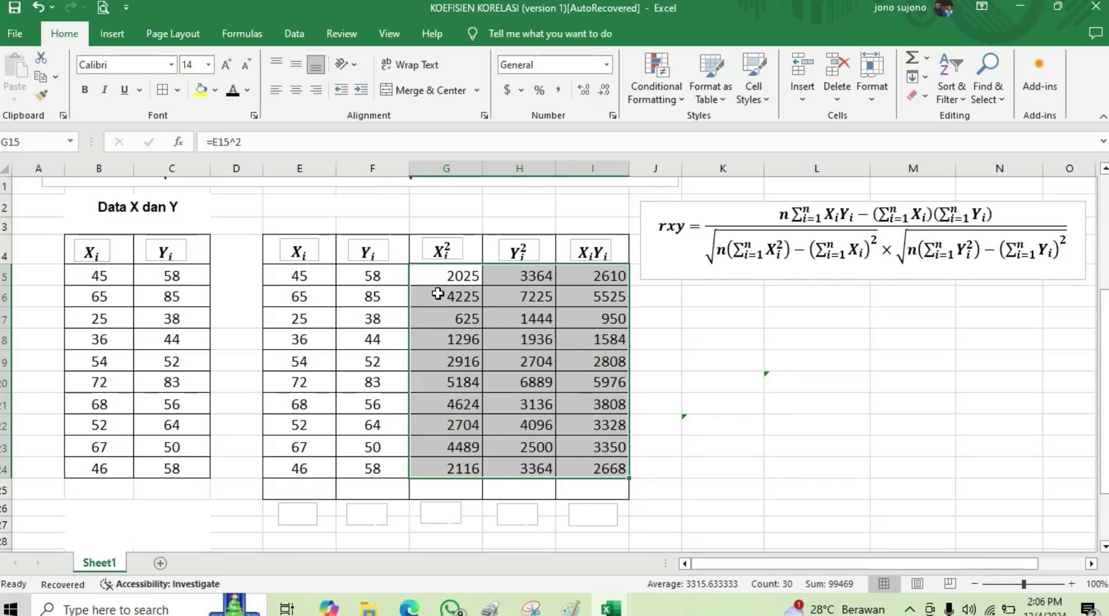
left_click_drag(461, 277, 601, 449)
key("Delete")
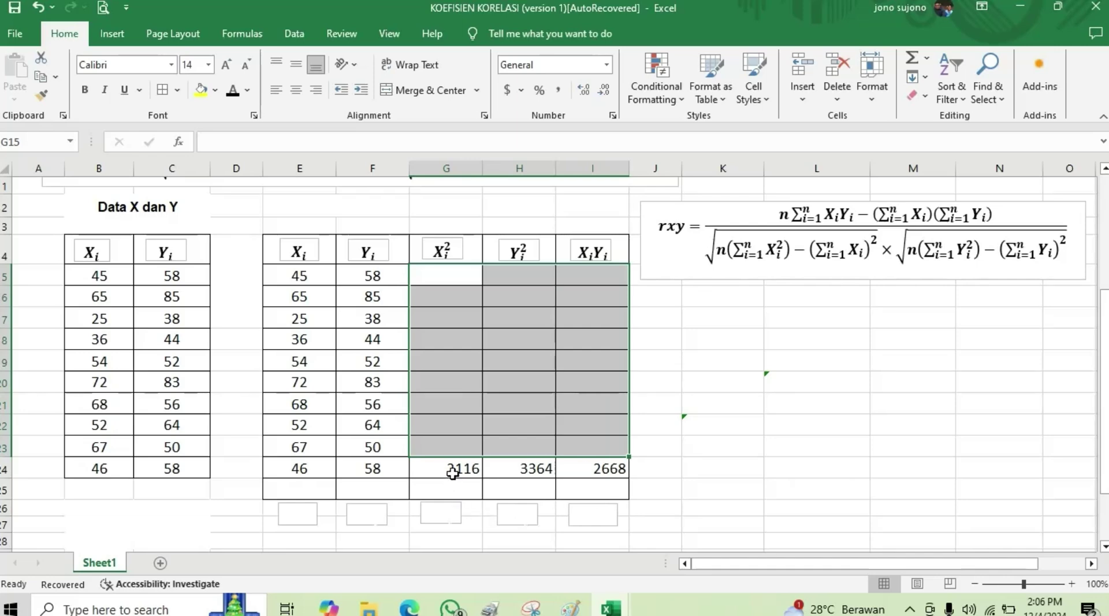
left_click_drag(453, 471, 590, 469)
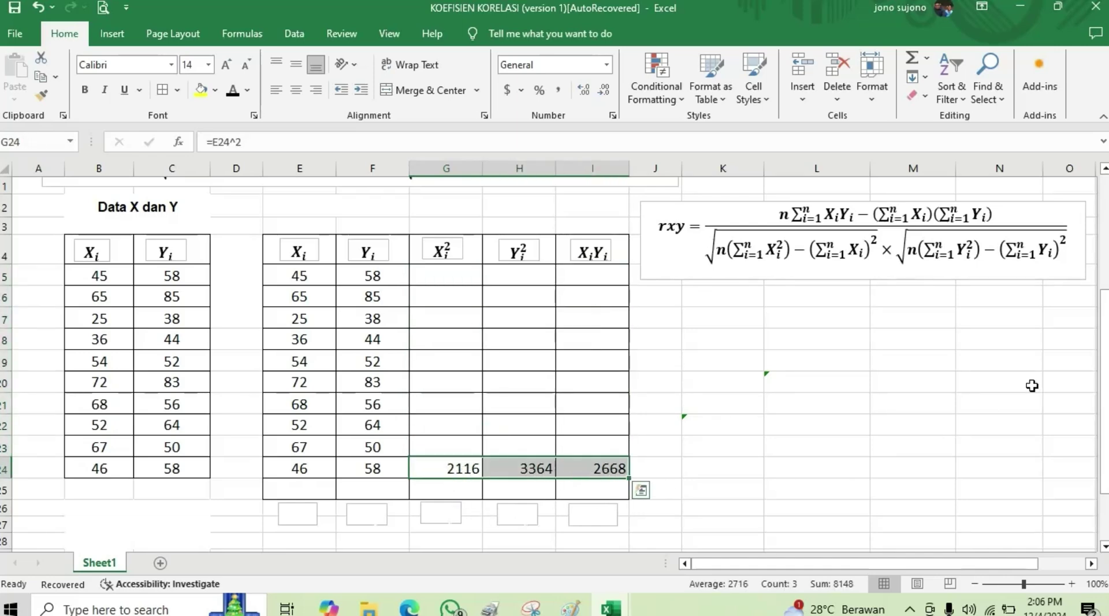
key("Delete")
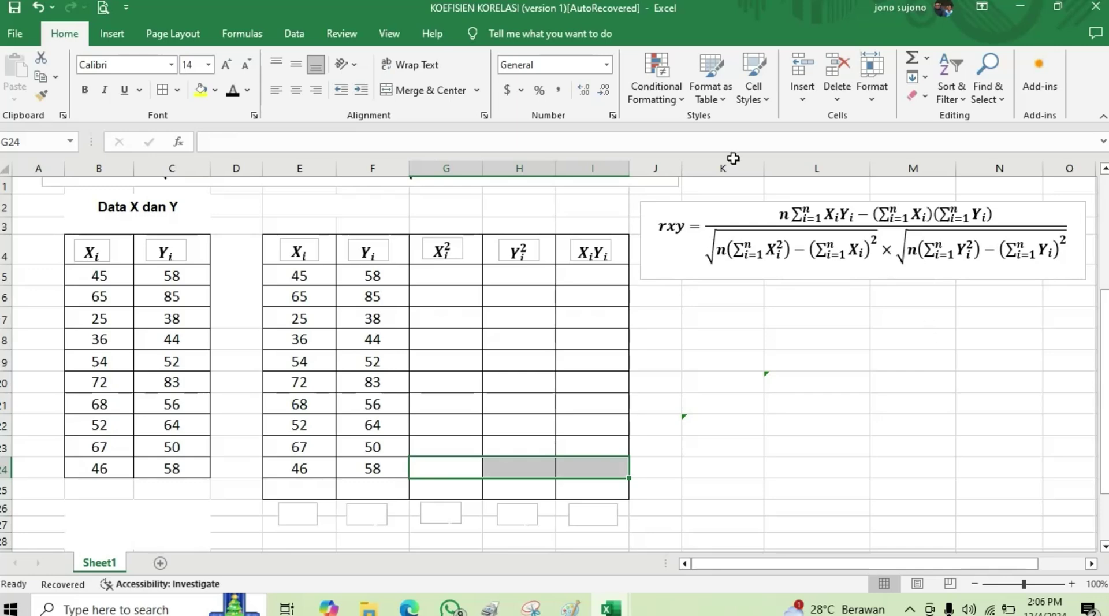
left_click(803, 388)
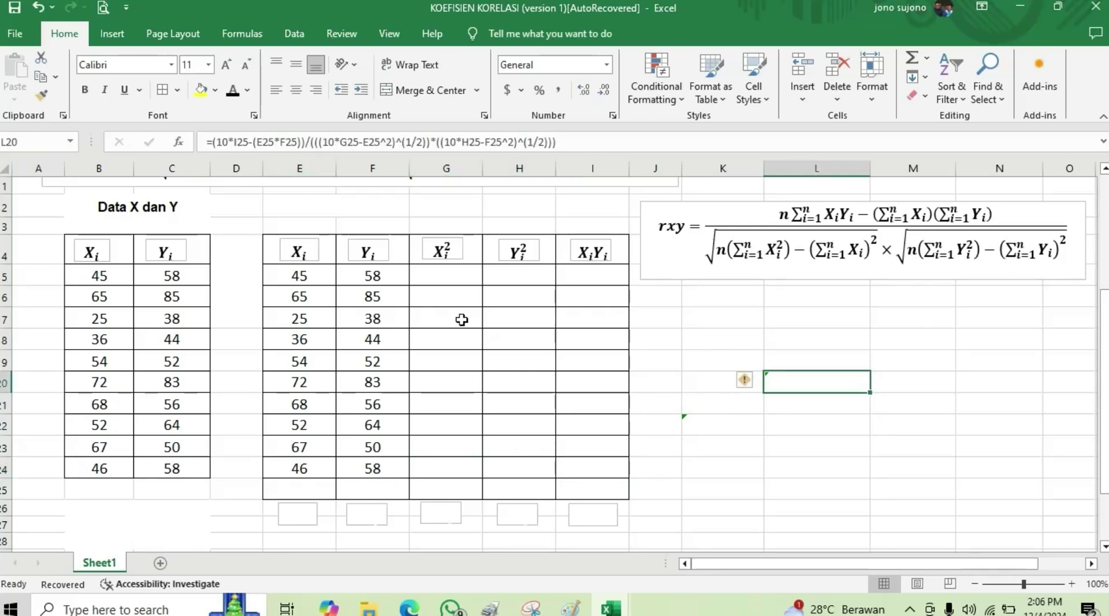
Square the first X value in G15 with the formula =E15^2 and reselect that cell
left_click(426, 278)
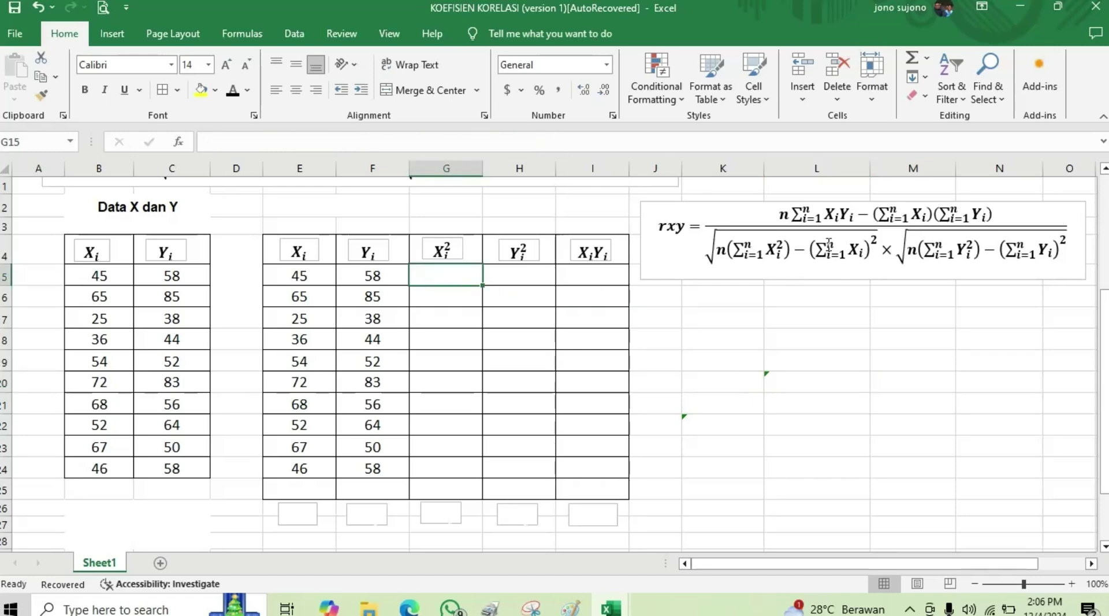
type("=")
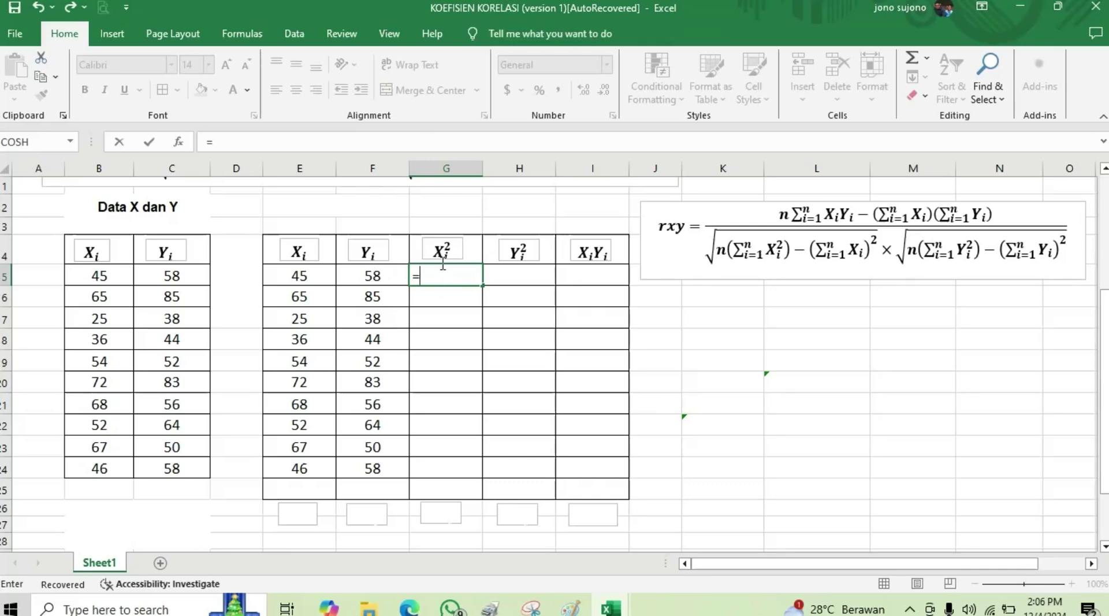
left_click(298, 276)
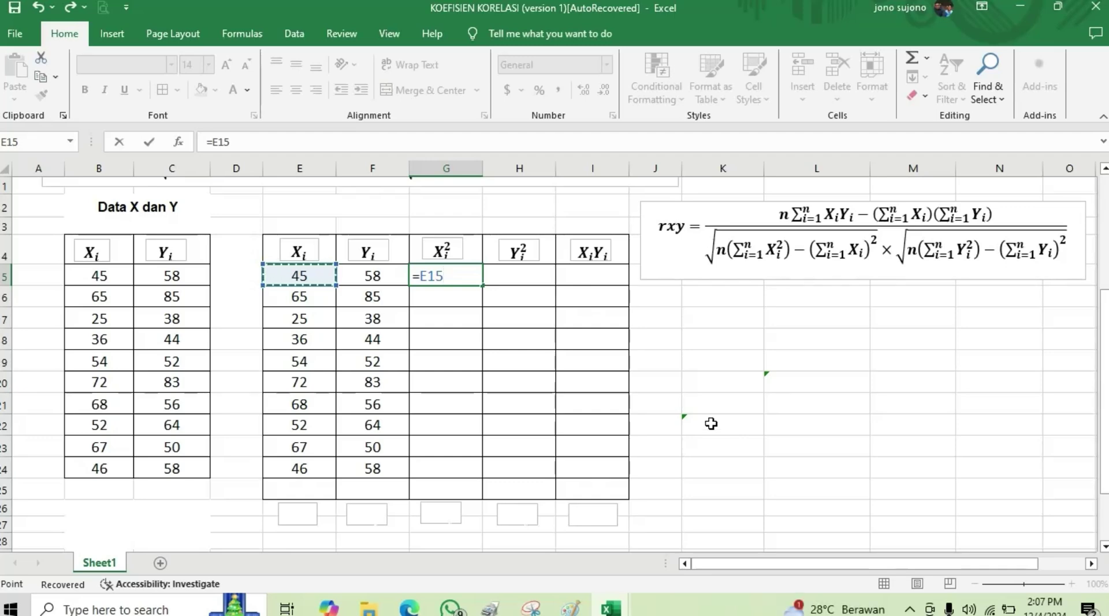
type("^2")
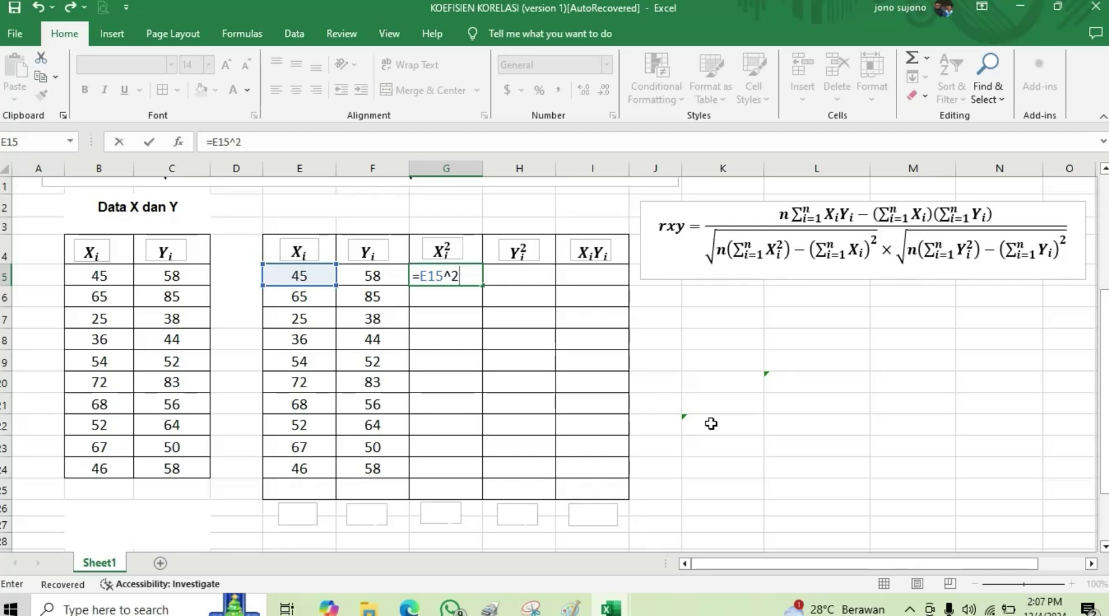
key("Return")
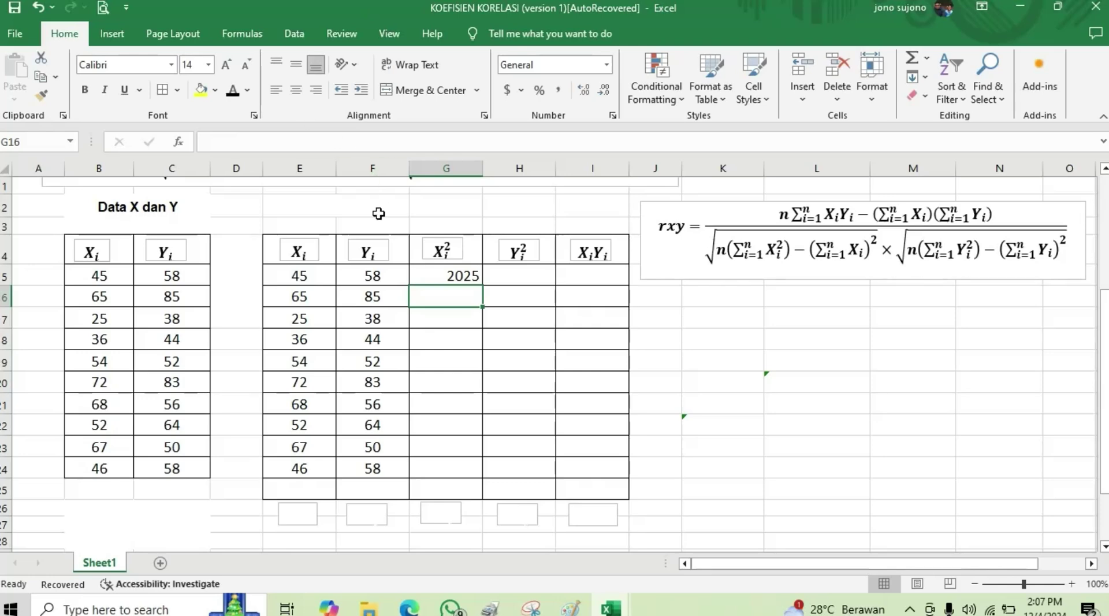
left_click(440, 271)
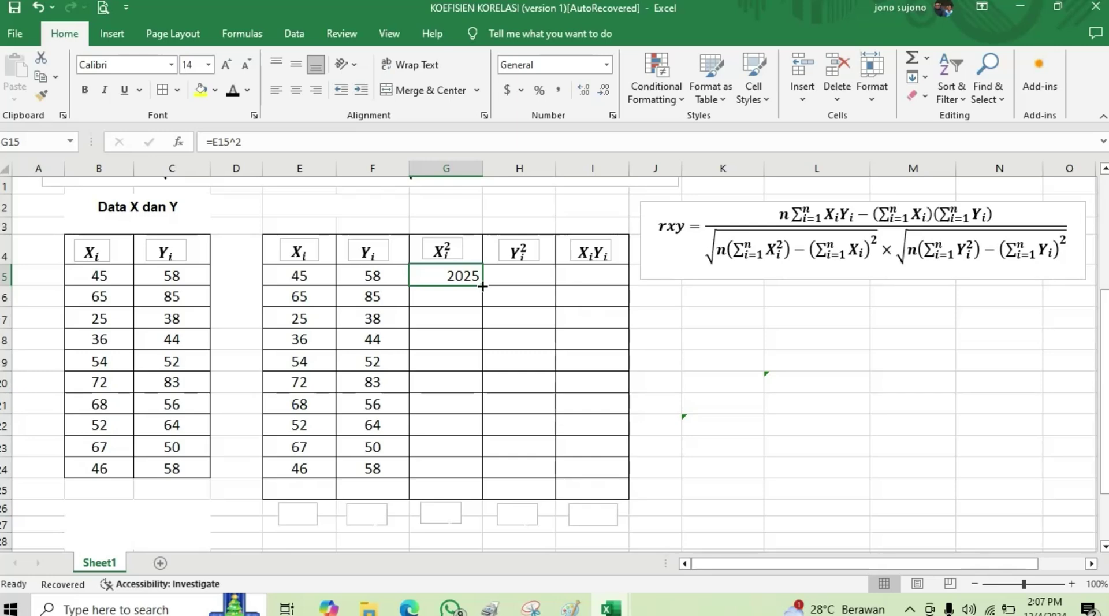
Copy the X² formula in G15 down through G24
left_click_drag(482, 285, 484, 285)
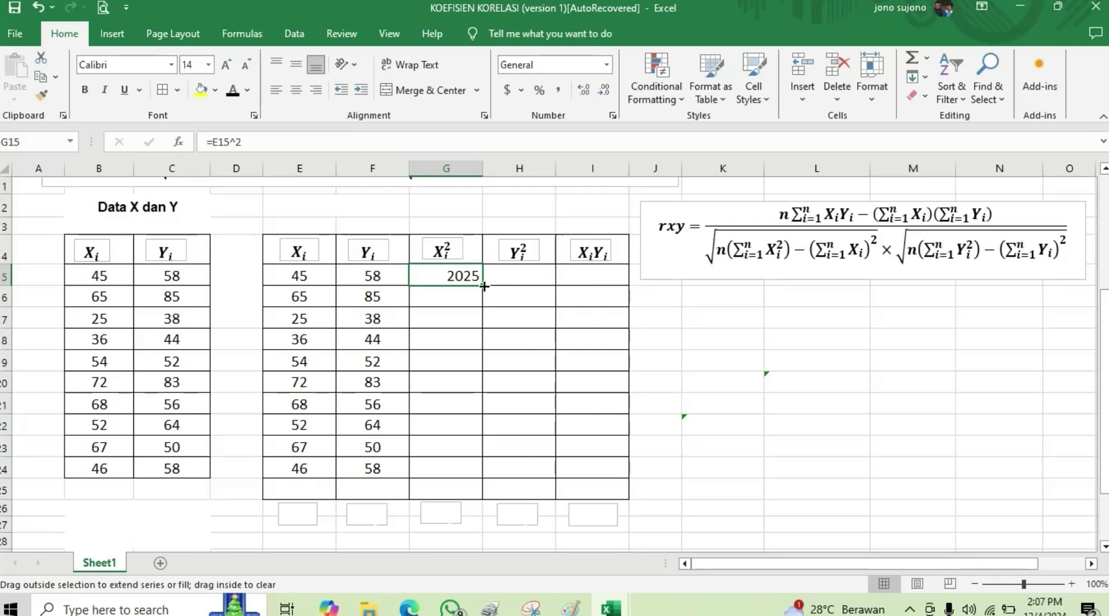
left_click_drag(484, 286, 484, 470)
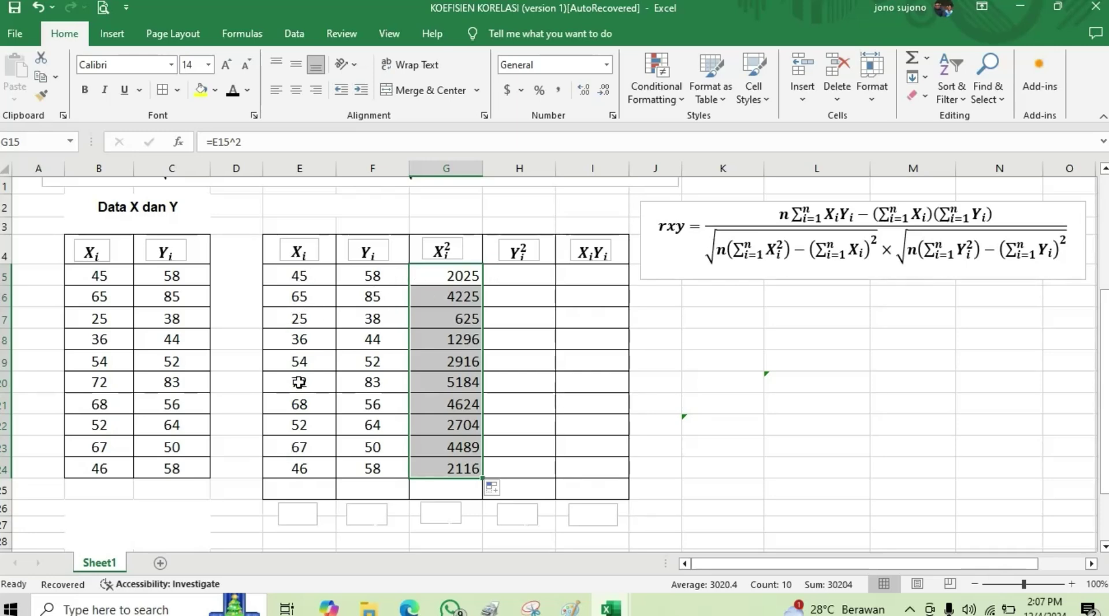
Square the first Y value in H15 with =F15^2 and copy the formula down through H24
left_click(526, 279)
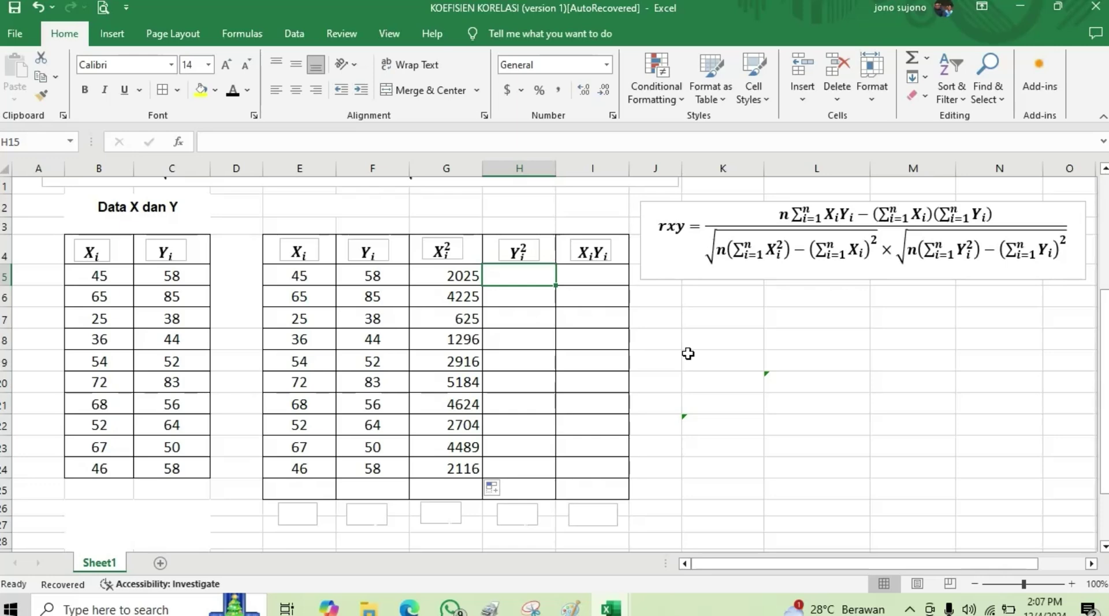
type("=")
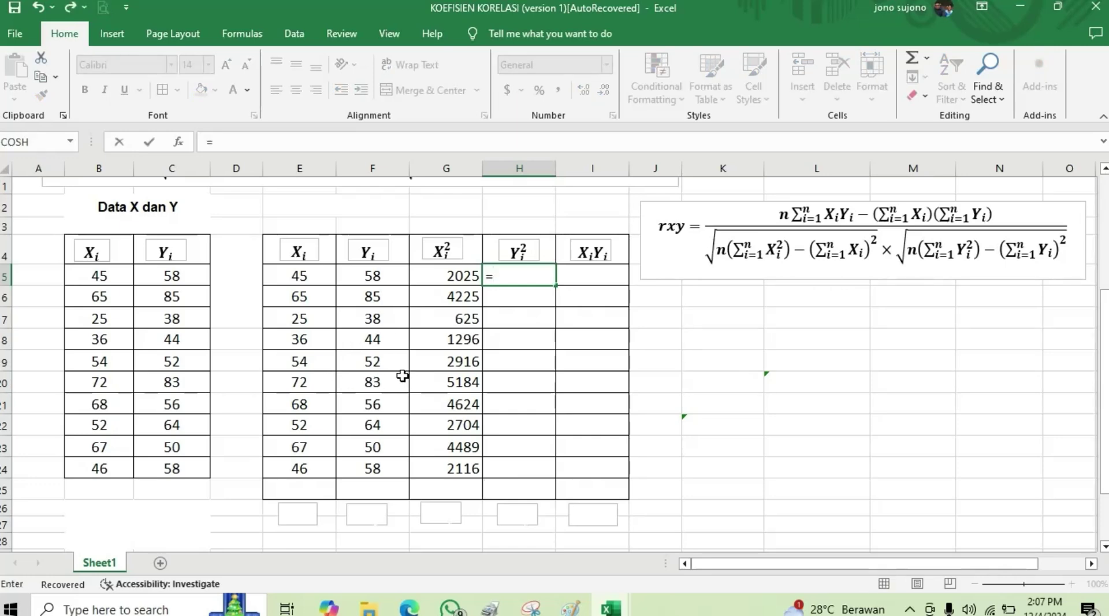
left_click(382, 275)
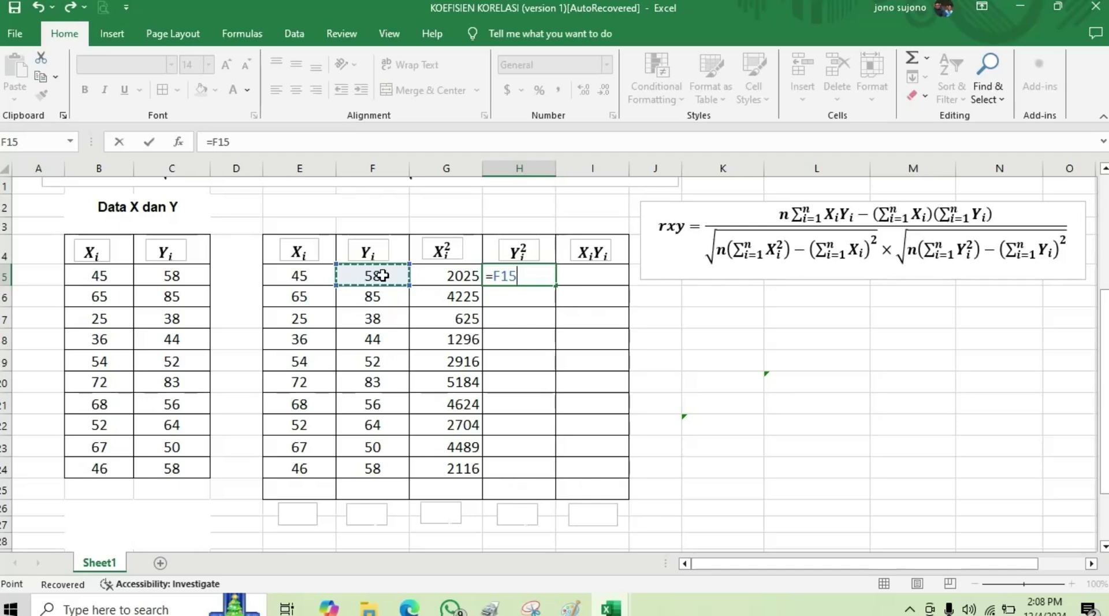
type("^")
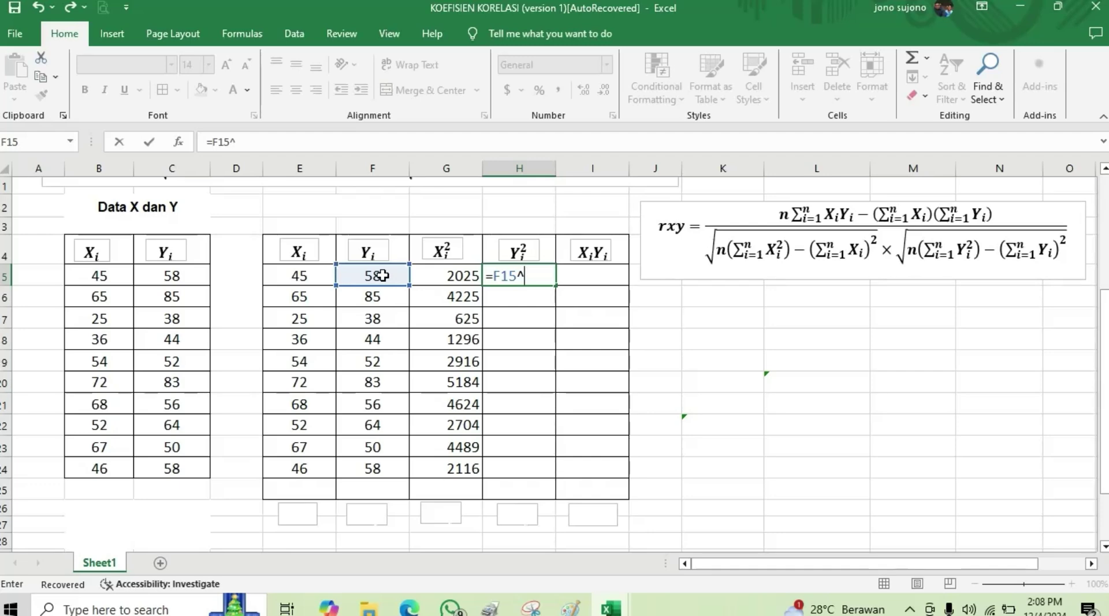
type("2")
key("Return")
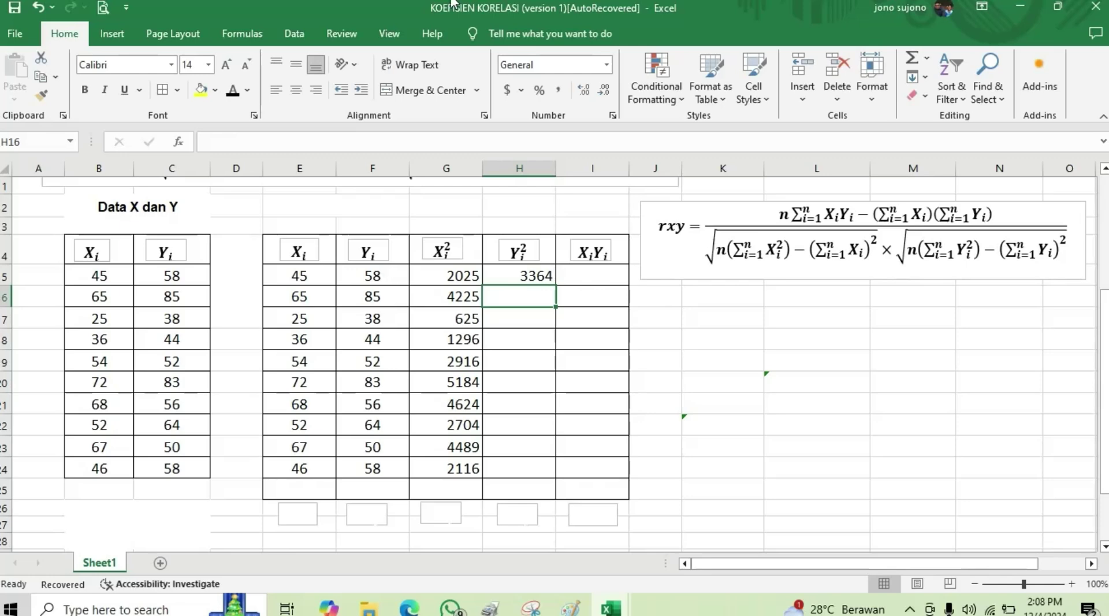
left_click(520, 270)
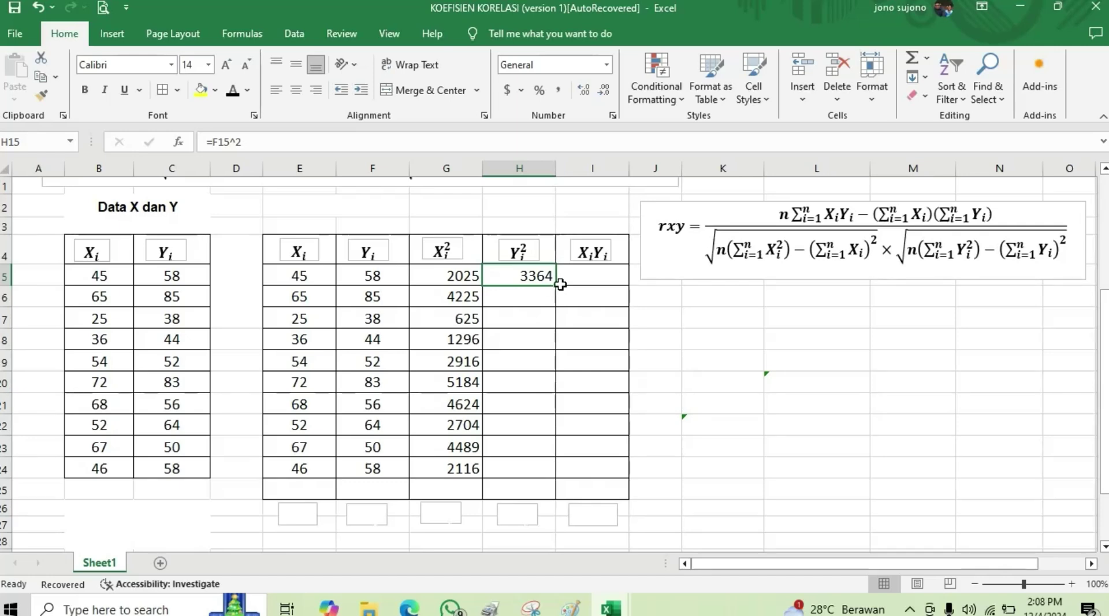
left_click_drag(556, 285, 556, 474)
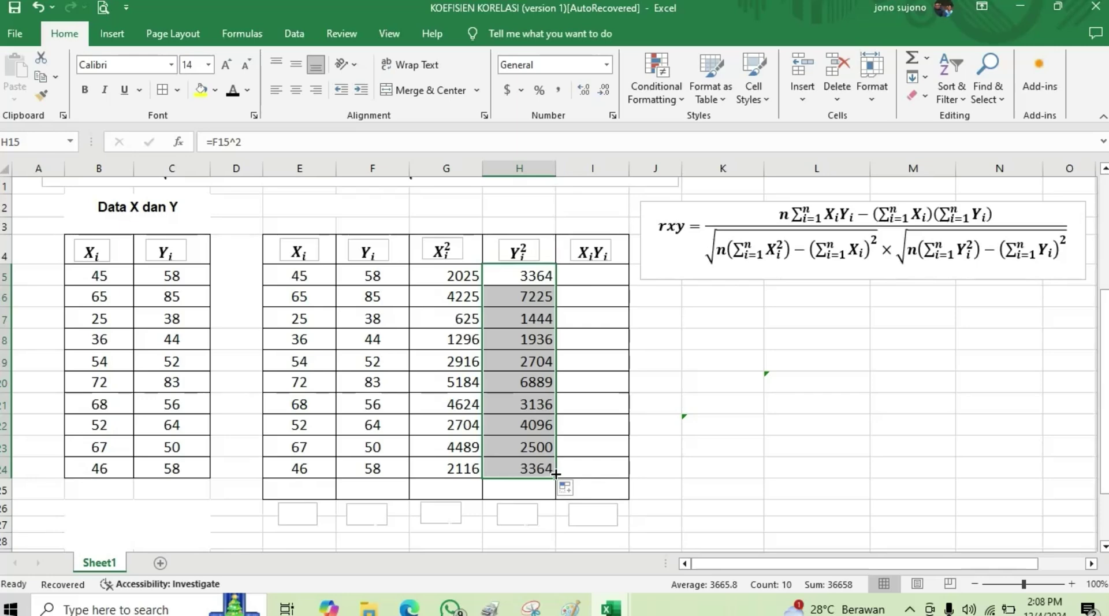
left_click(711, 361)
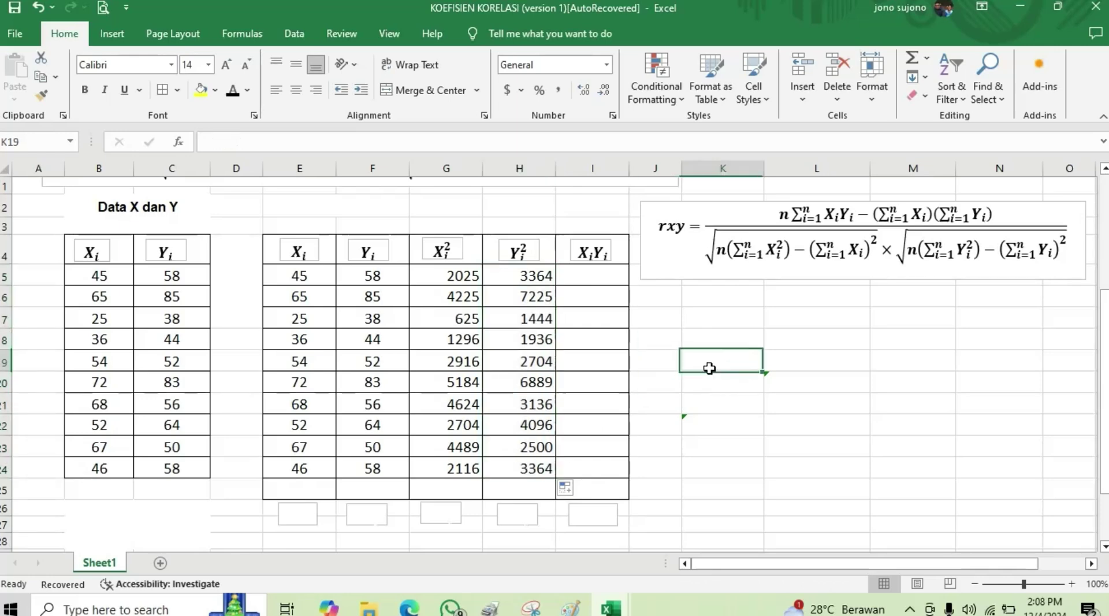
Multiply the first X and Y values in I15 with =E15*F15 and copy the formula down through I24
left_click(597, 271)
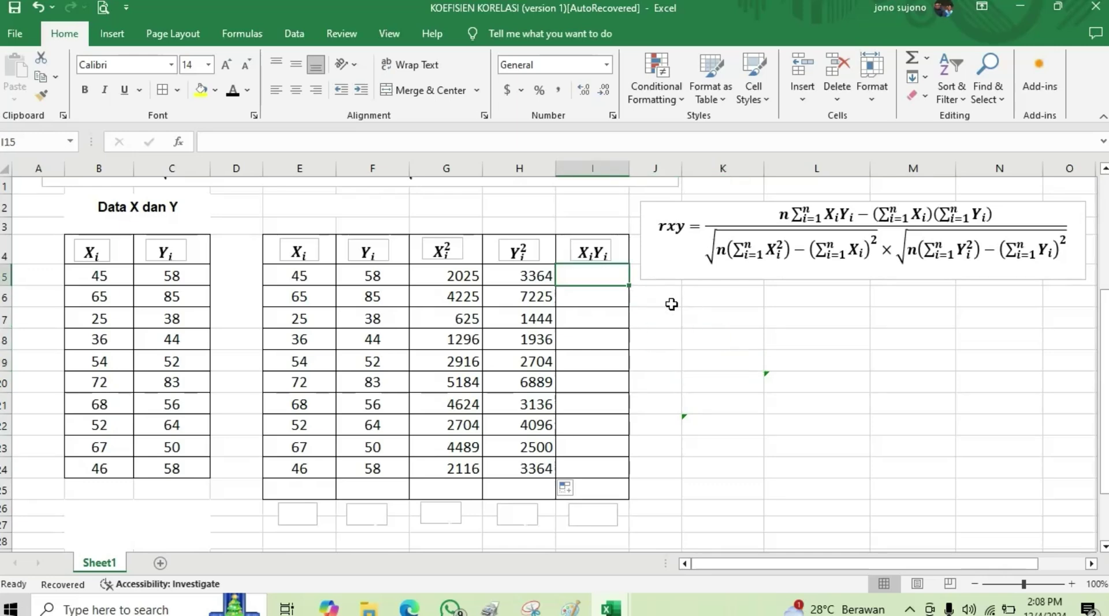
type("=")
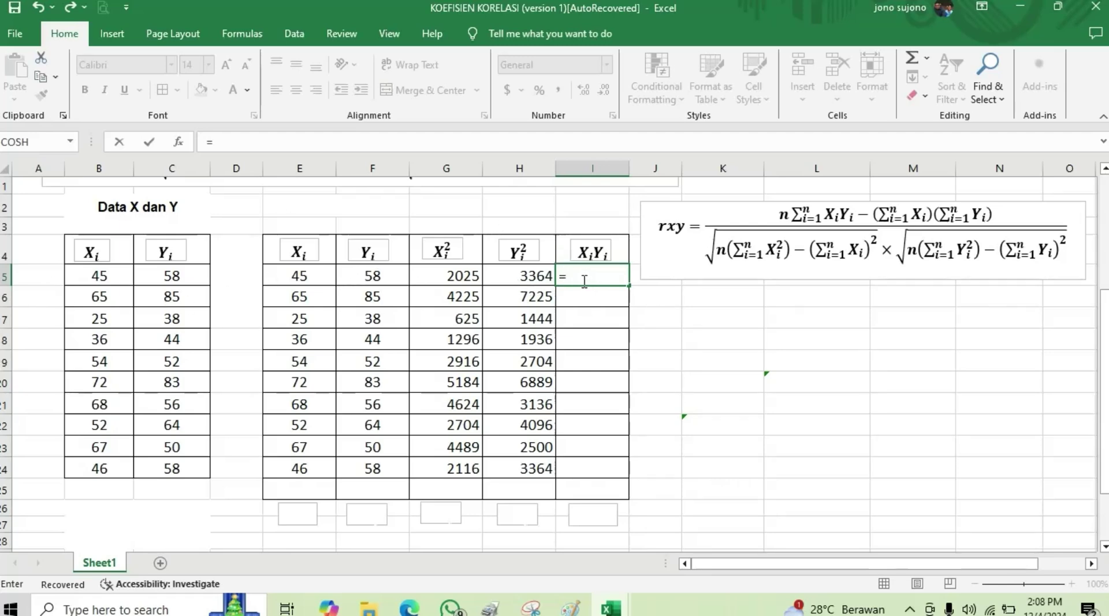
left_click(311, 279)
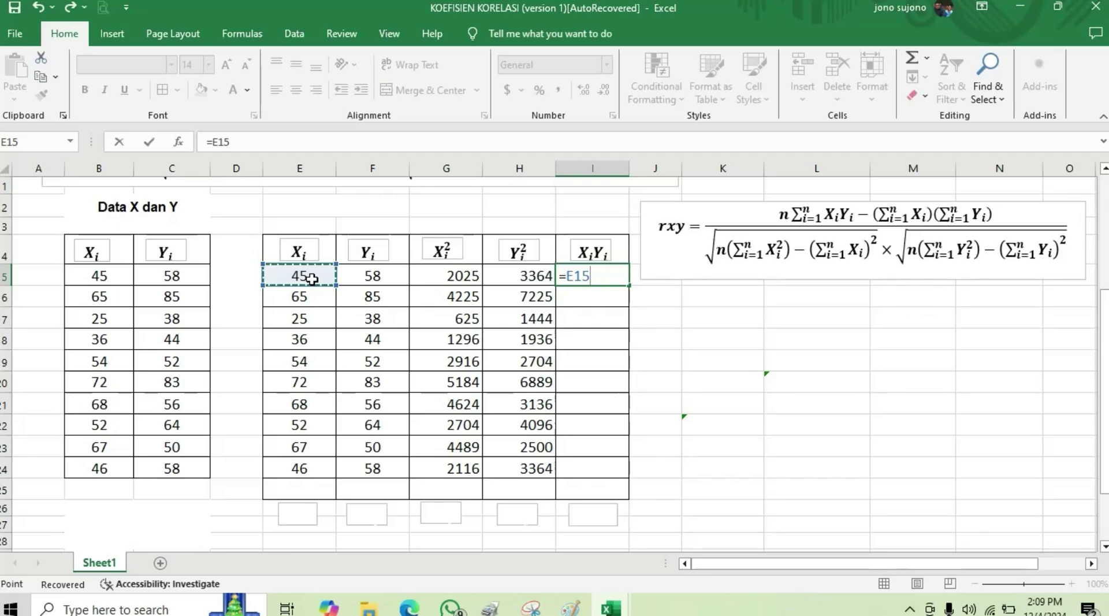
type("*")
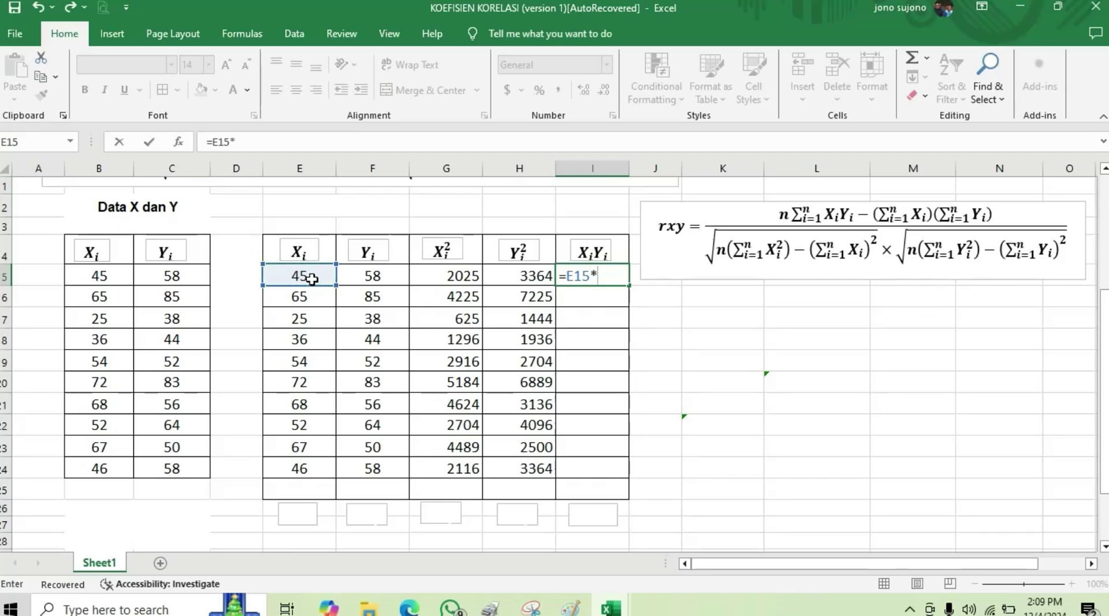
left_click(376, 275)
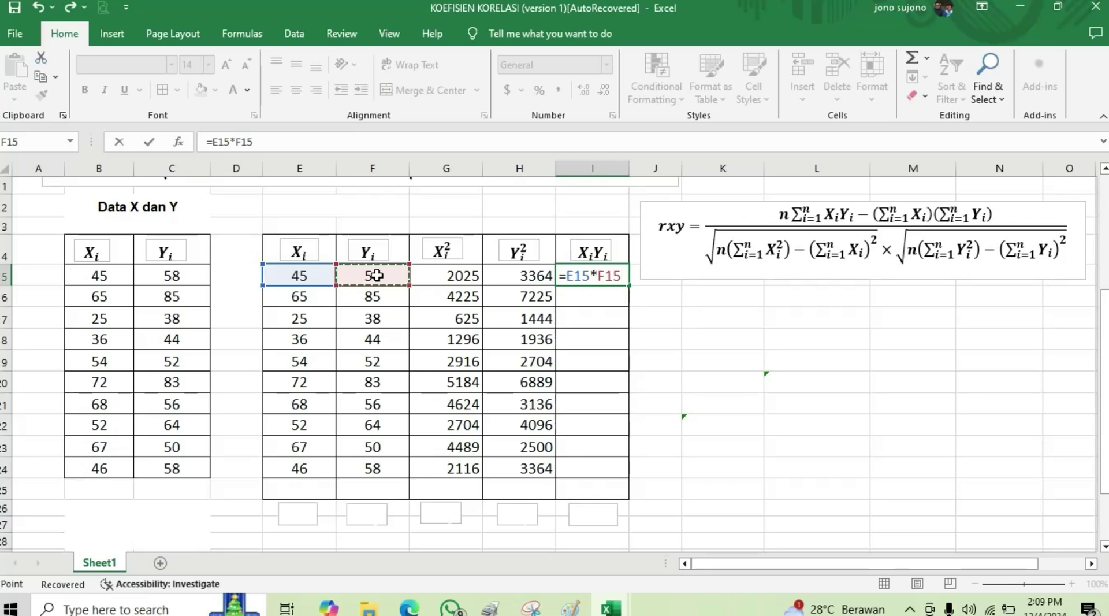
key("Return")
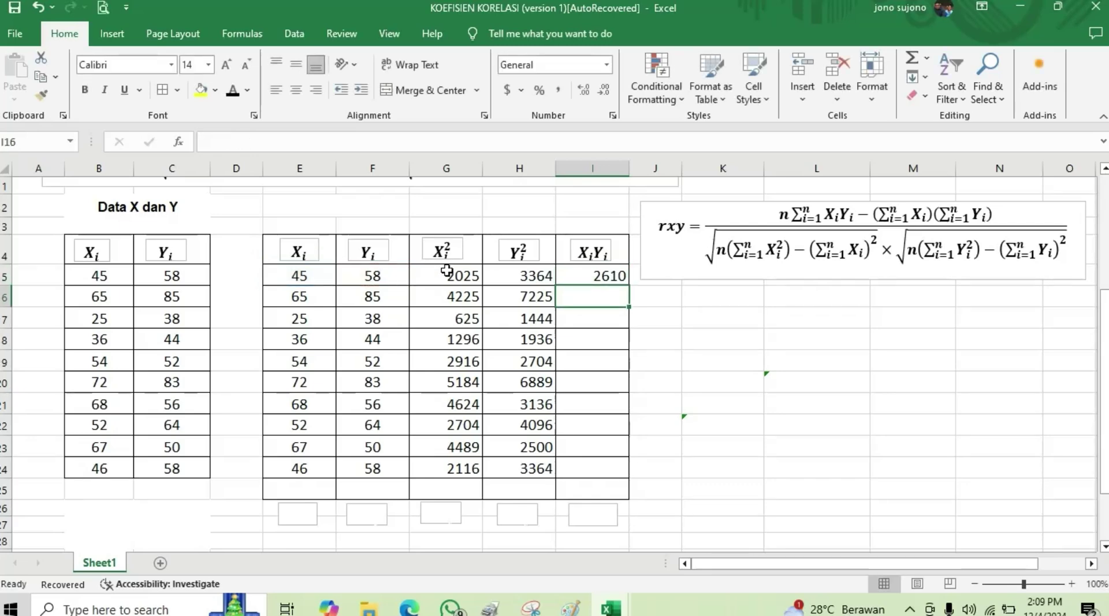
left_click(573, 276)
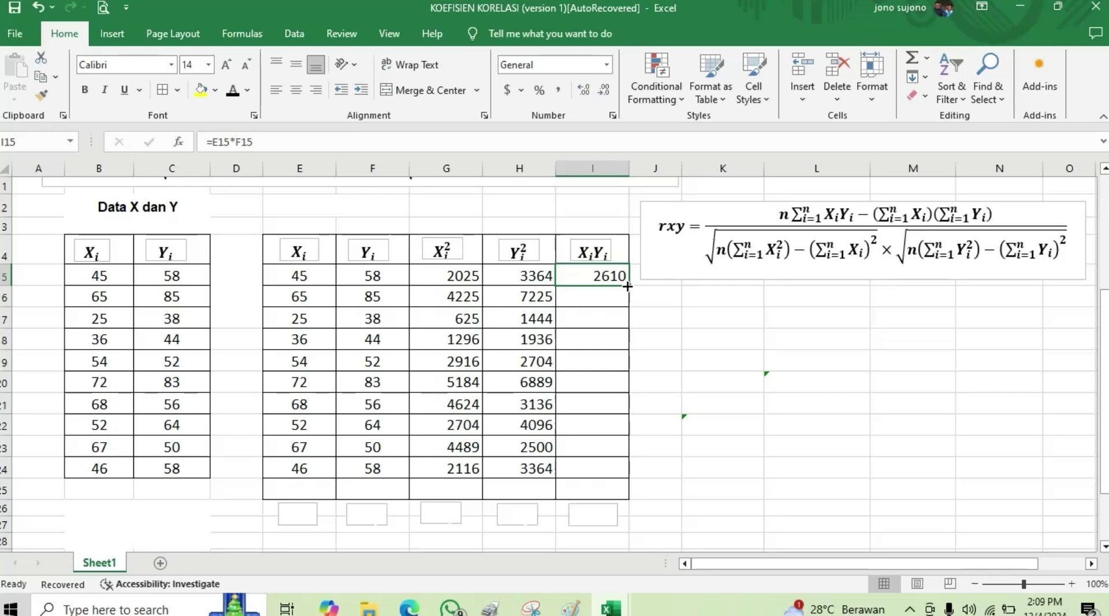
left_click_drag(627, 286, 627, 285)
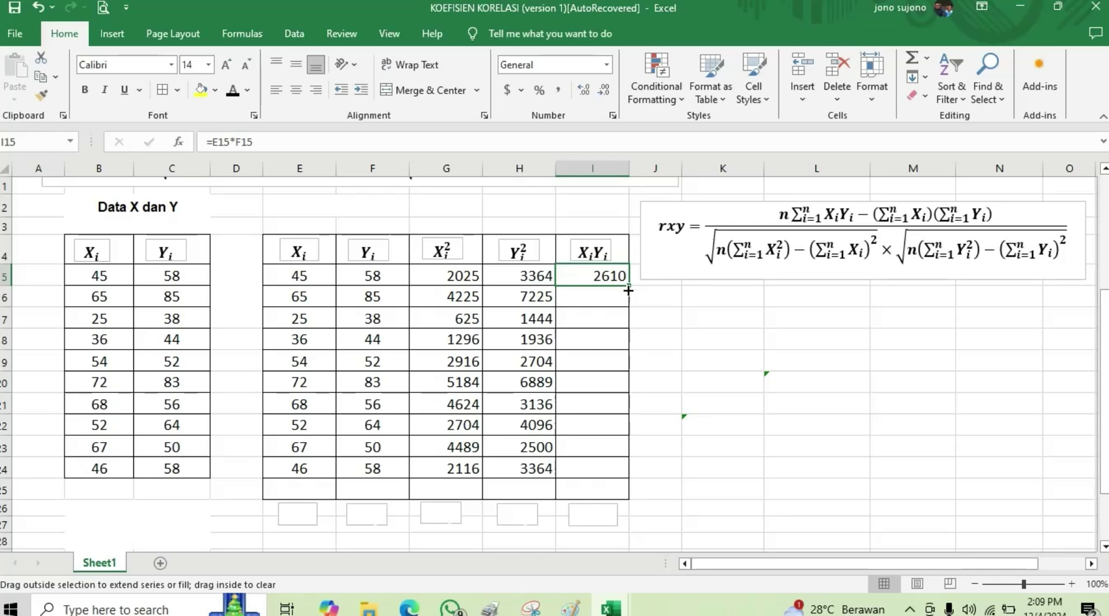
left_click_drag(628, 290, 637, 471)
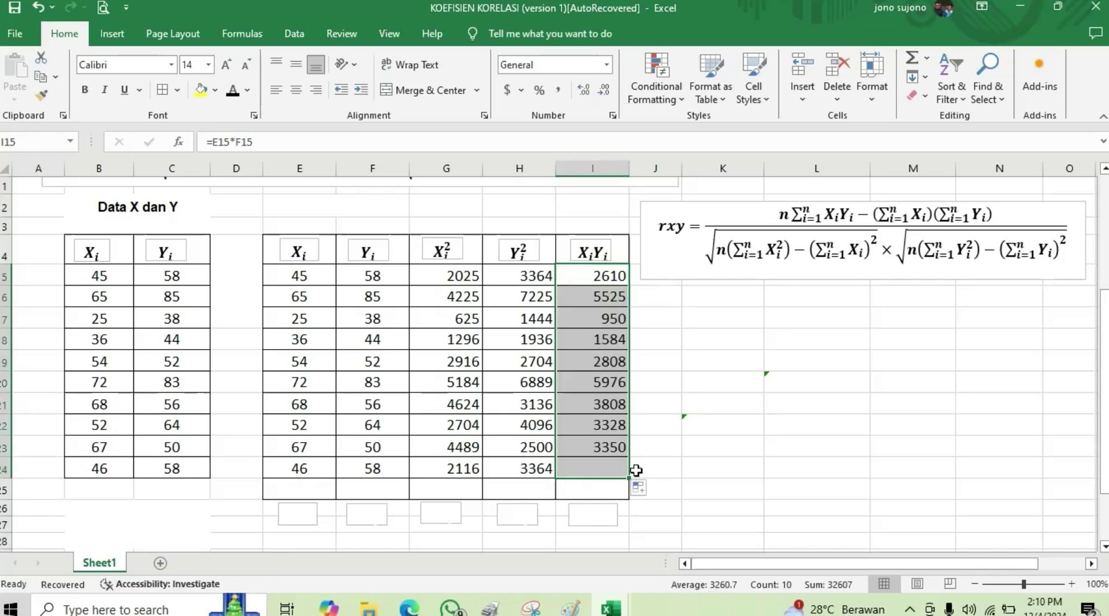
left_click(730, 408)
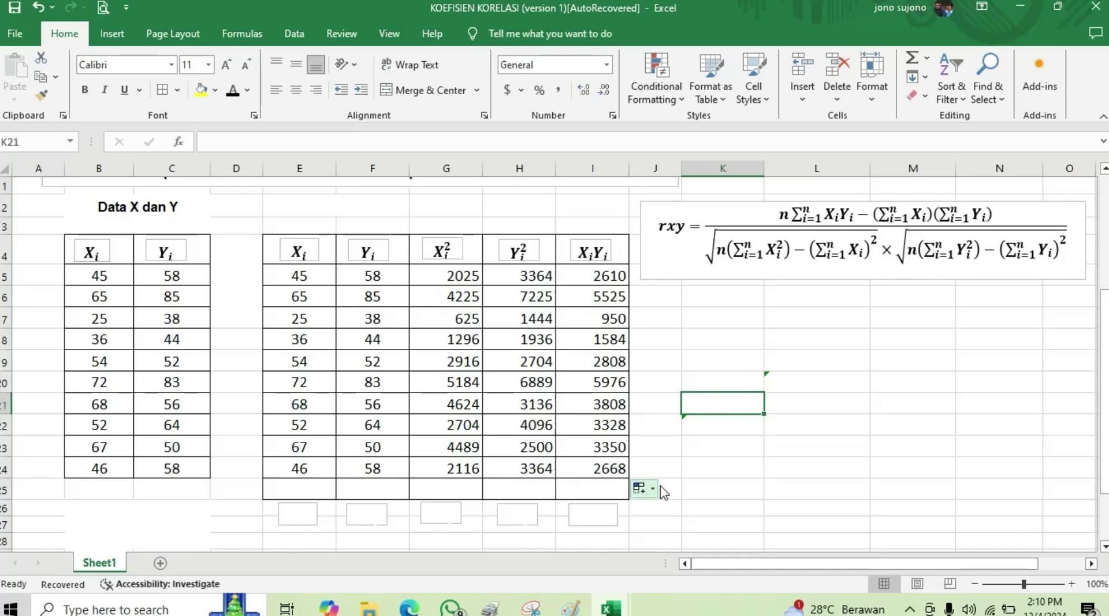
Total the X values in E25 with the AutoSum formula =SUM(E15:E24)
left_click(311, 491)
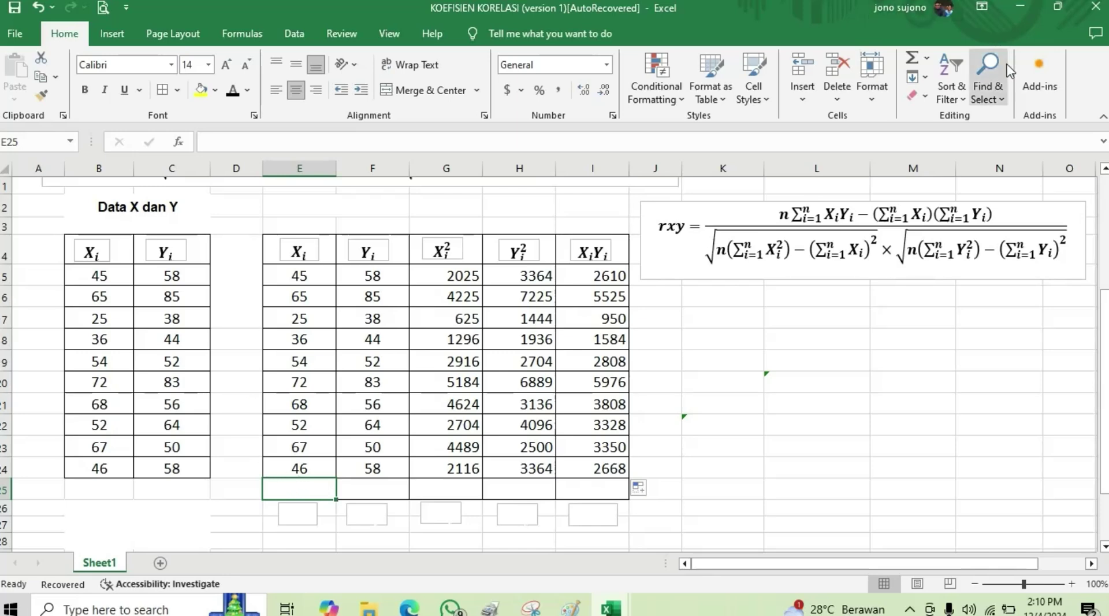
left_click(235, 507)
left_click(283, 495)
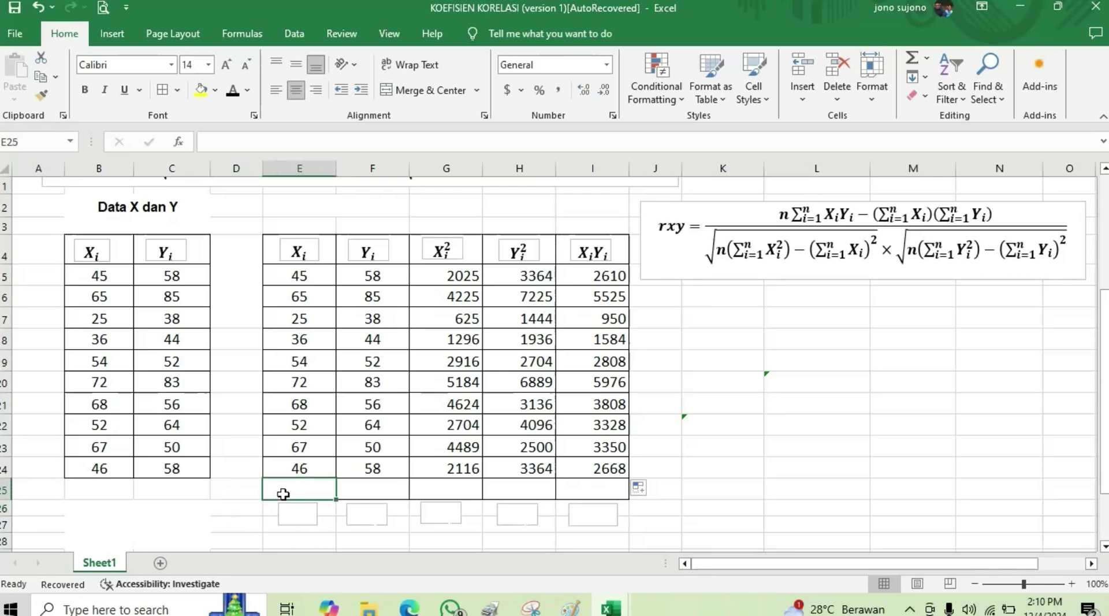
left_click(221, 501)
left_click(283, 487)
left_click(912, 59)
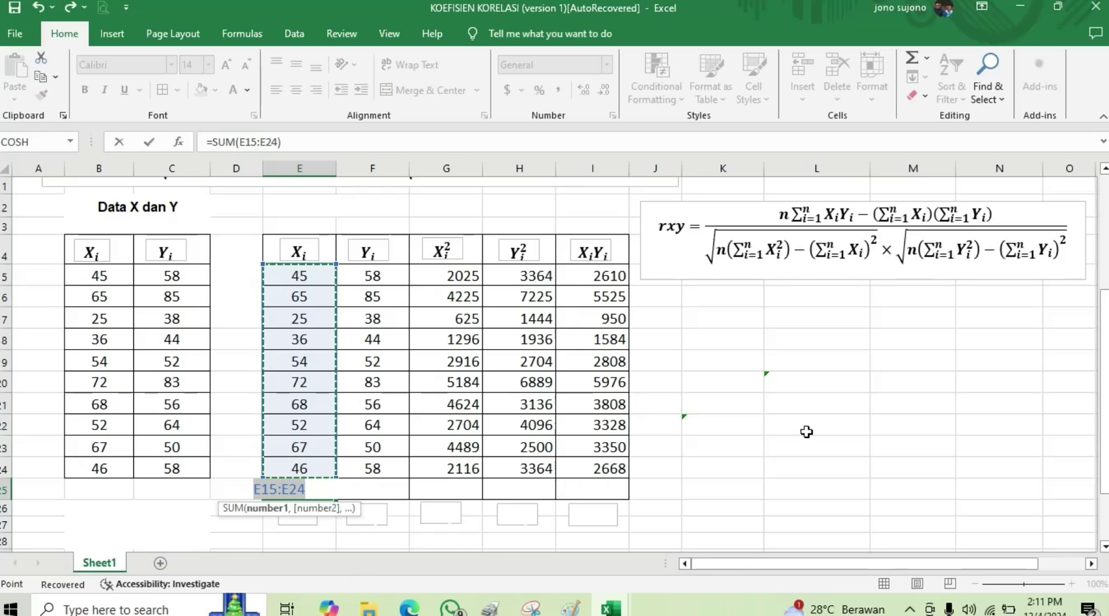
key("Return")
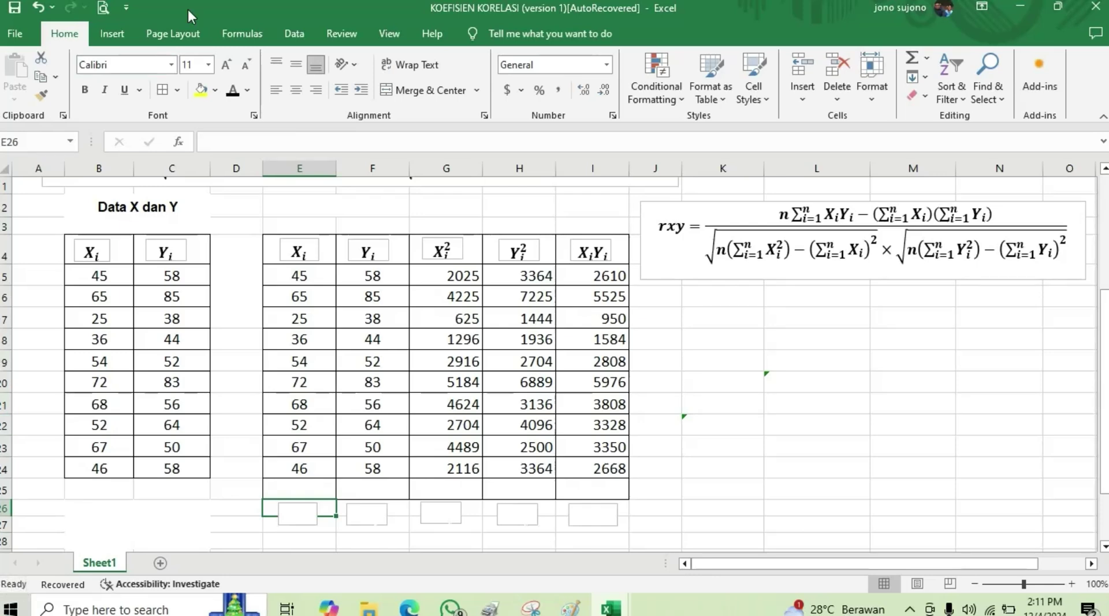
Set the font colour of the total row E25:I25 to black and copy the E25 sum formula across to I25
left_click(315, 488)
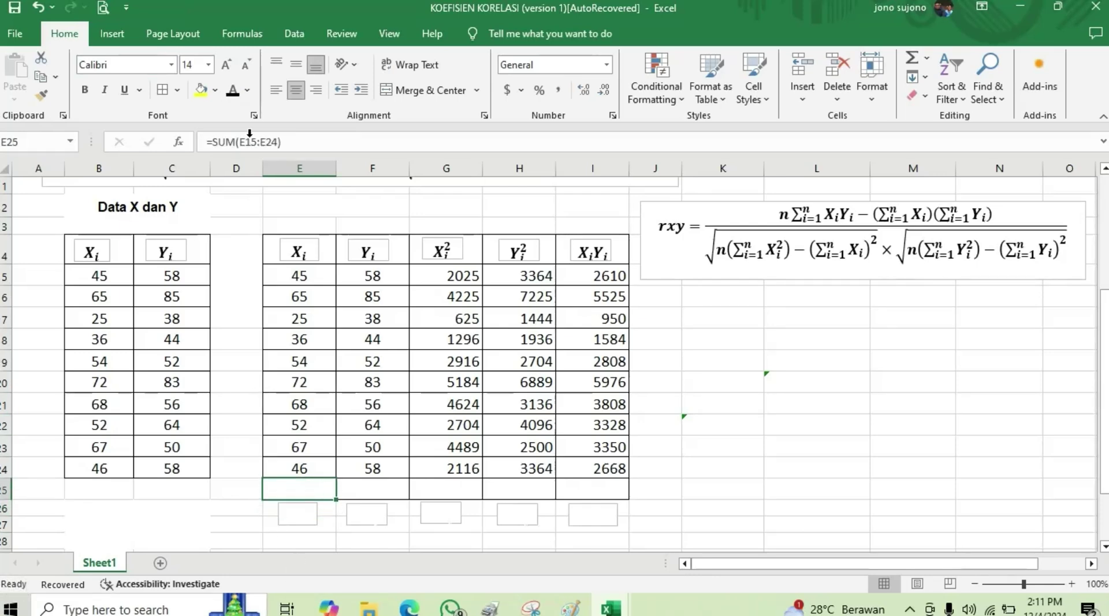
left_click(233, 95)
mouse_move(349, 491)
left_mouse_down()
mouse_move(537, 485)
mouse_move(597, 505)
mouse_move(611, 491)
left_mouse_up()
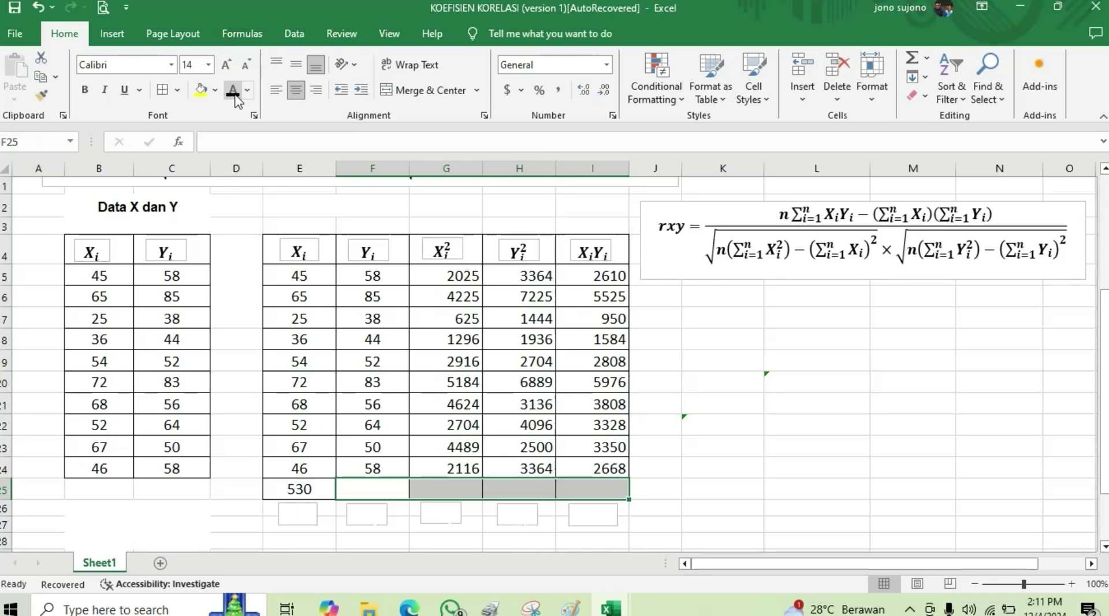
left_click(226, 525)
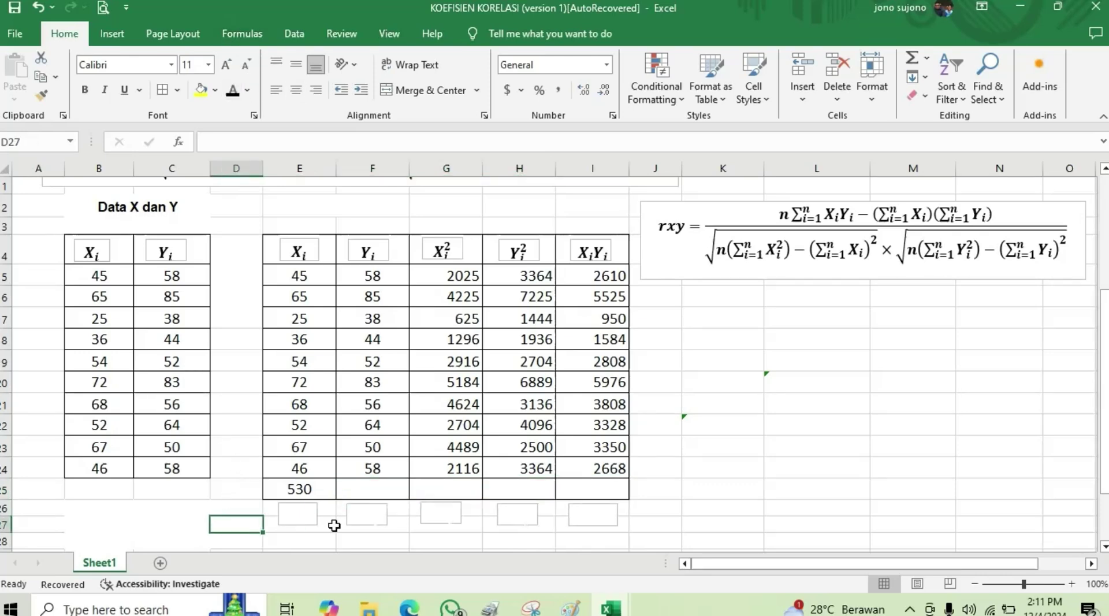
left_click(315, 490)
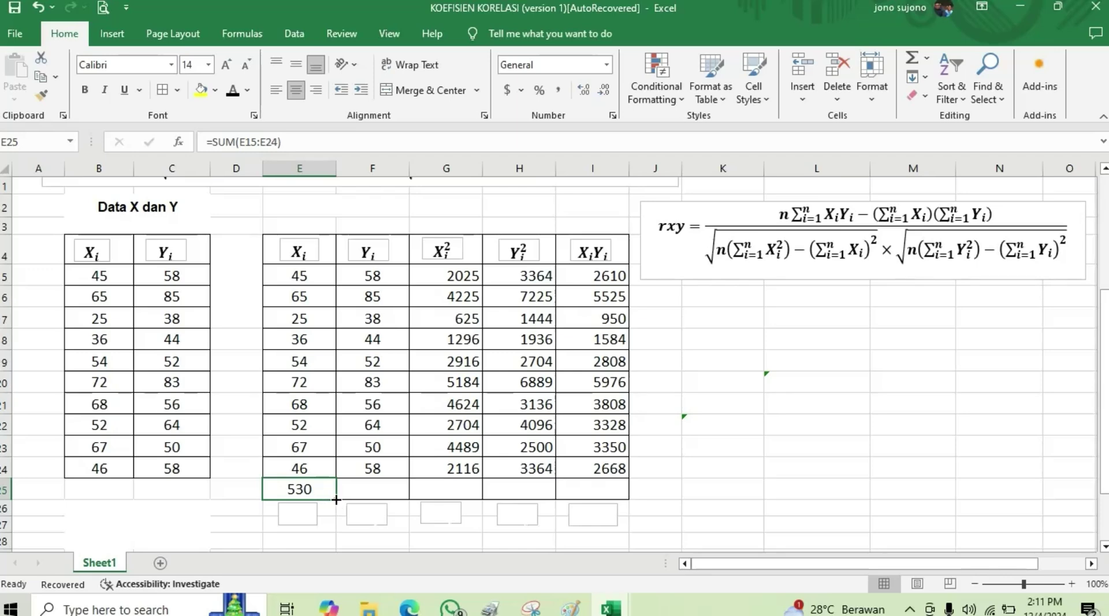
left_click_drag(336, 499, 619, 514)
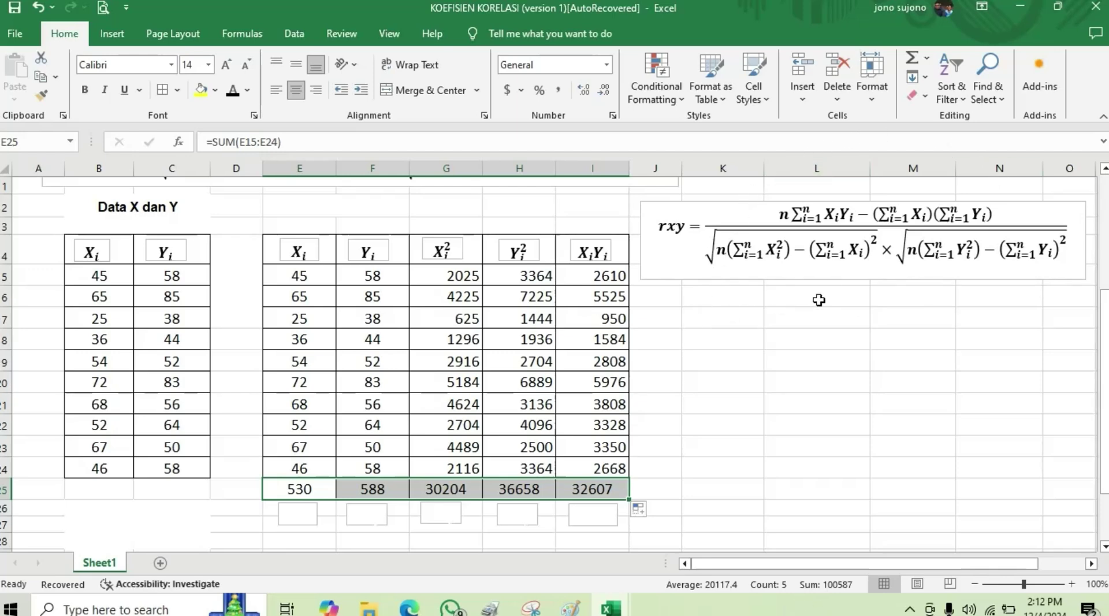
Set the font size of K17 to 18, enter the label "rxy =" there and reselect the cell
left_click(716, 317)
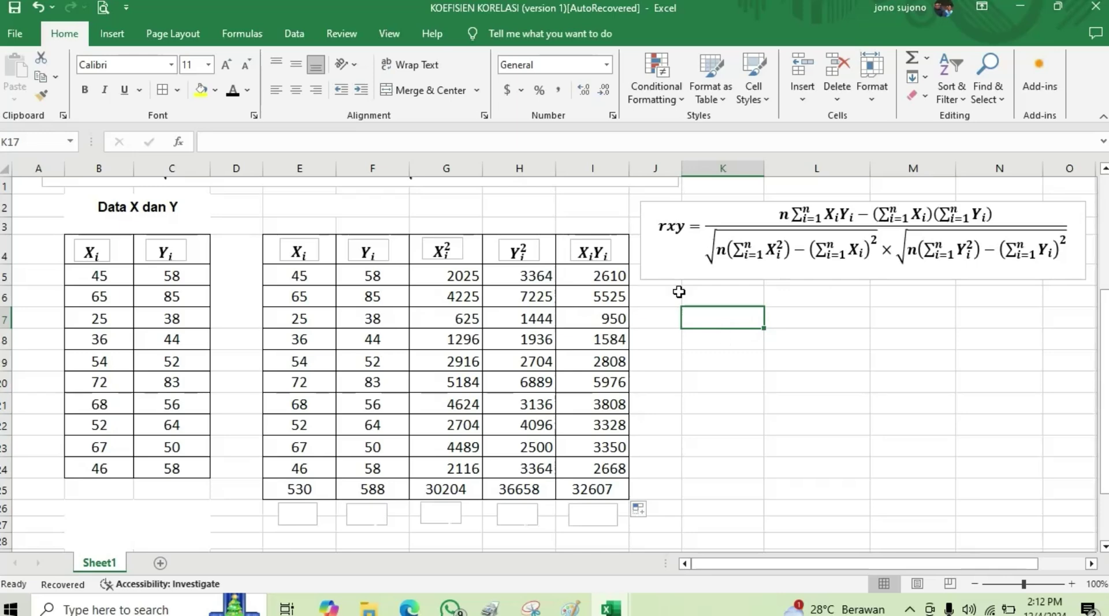
left_click(208, 64)
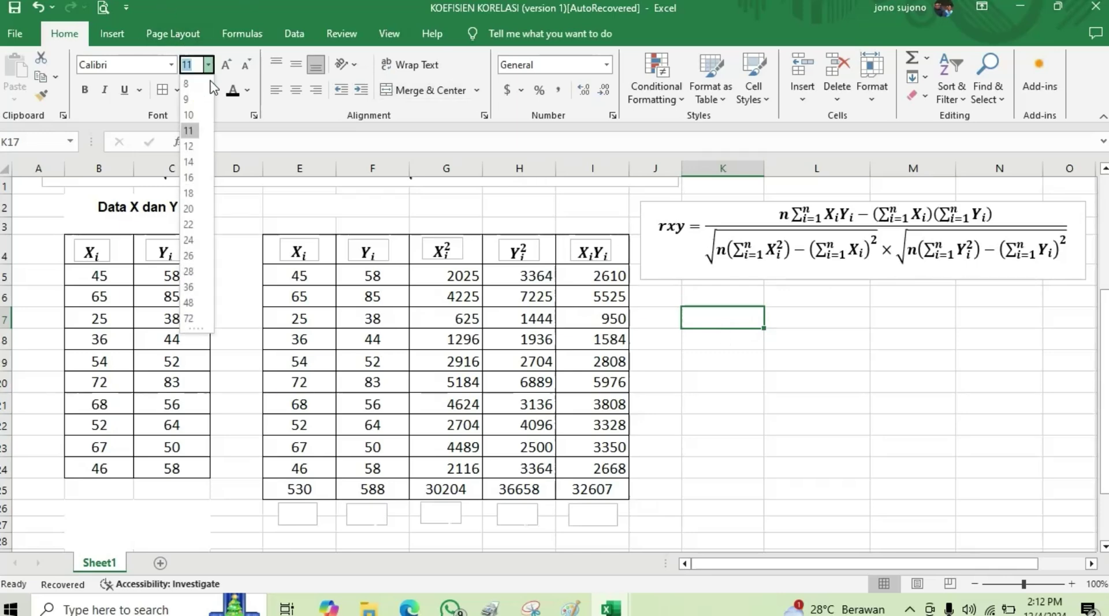
left_click(189, 193)
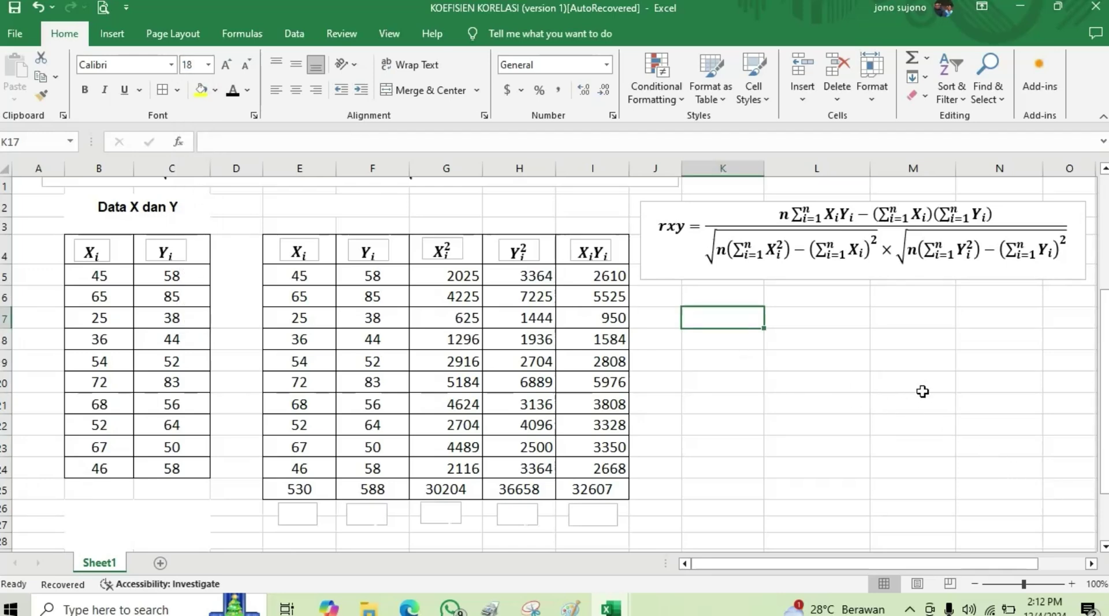
type("rv")
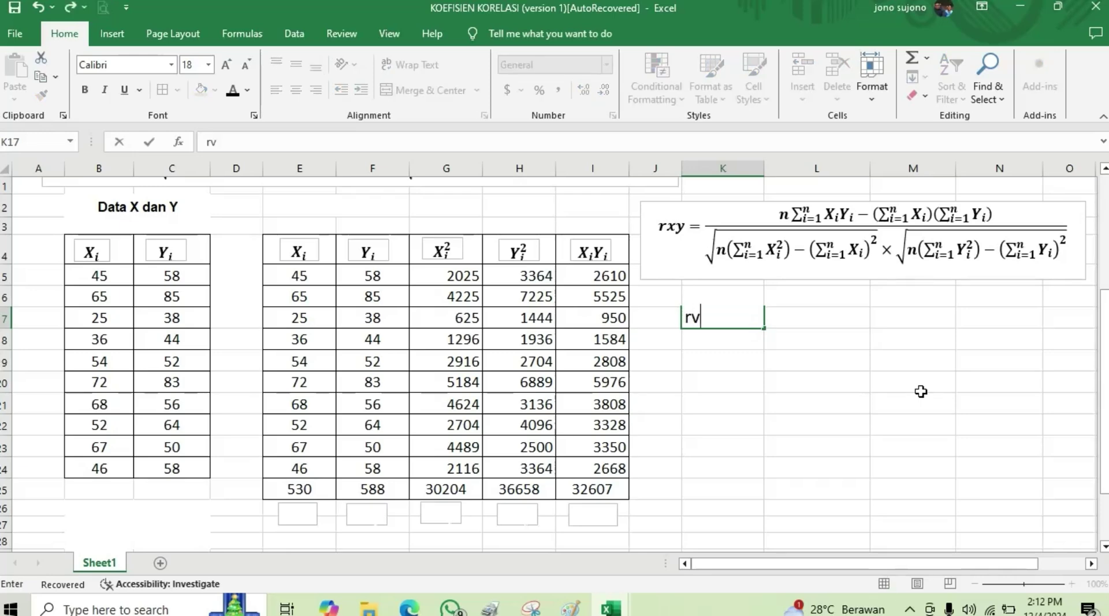
key("BackSpace")
type("xy =")
left_click(737, 388)
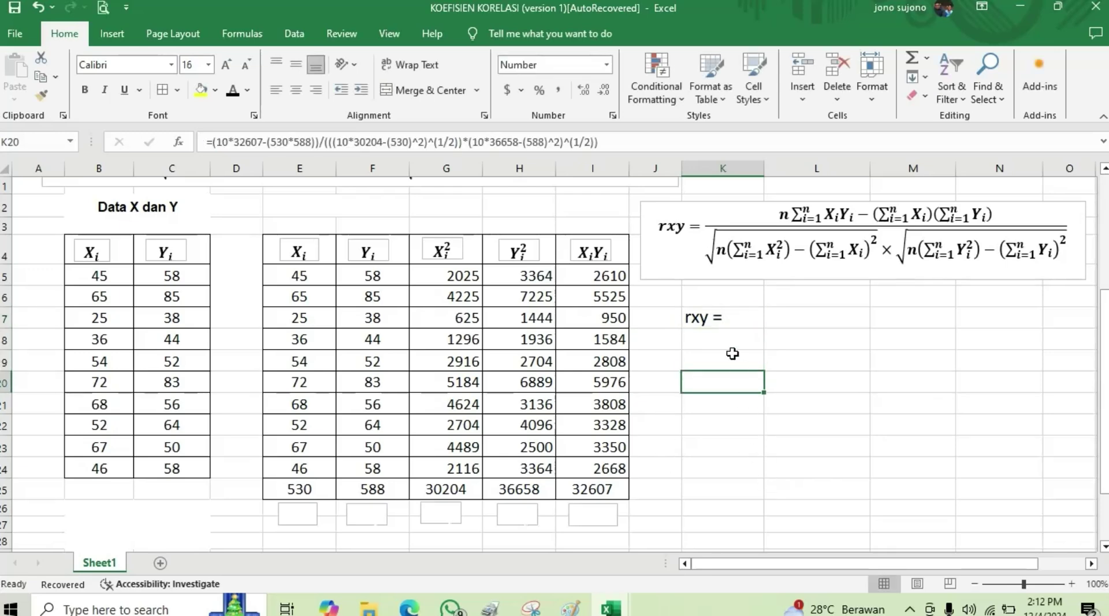
left_click(733, 321)
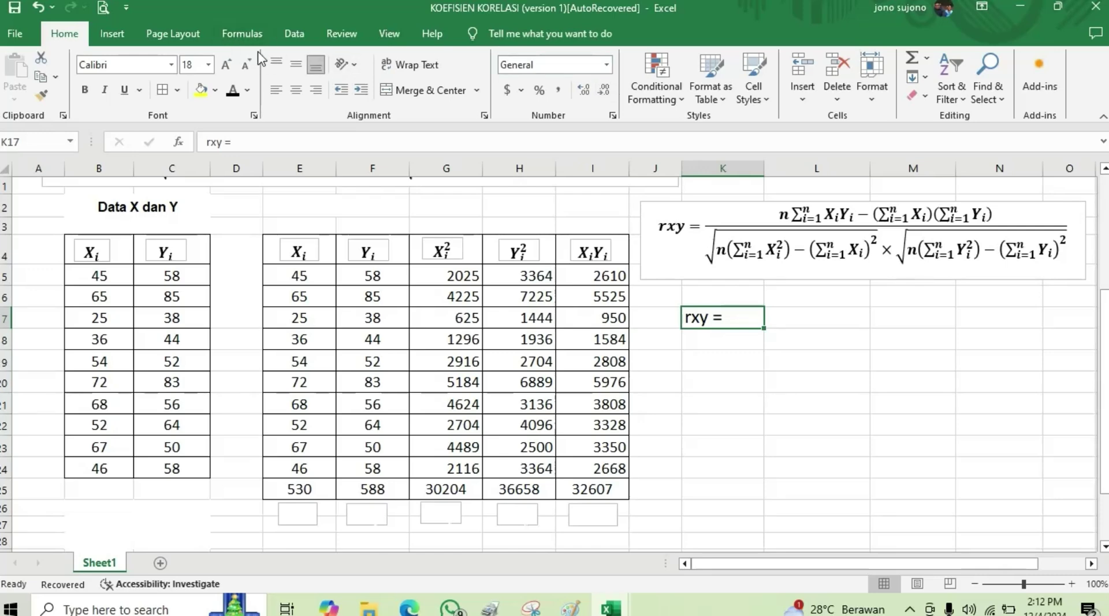
Right-align the "rxy =" label in K17 and set the font colour of the totals in E25:I25 to red
left_click(317, 91)
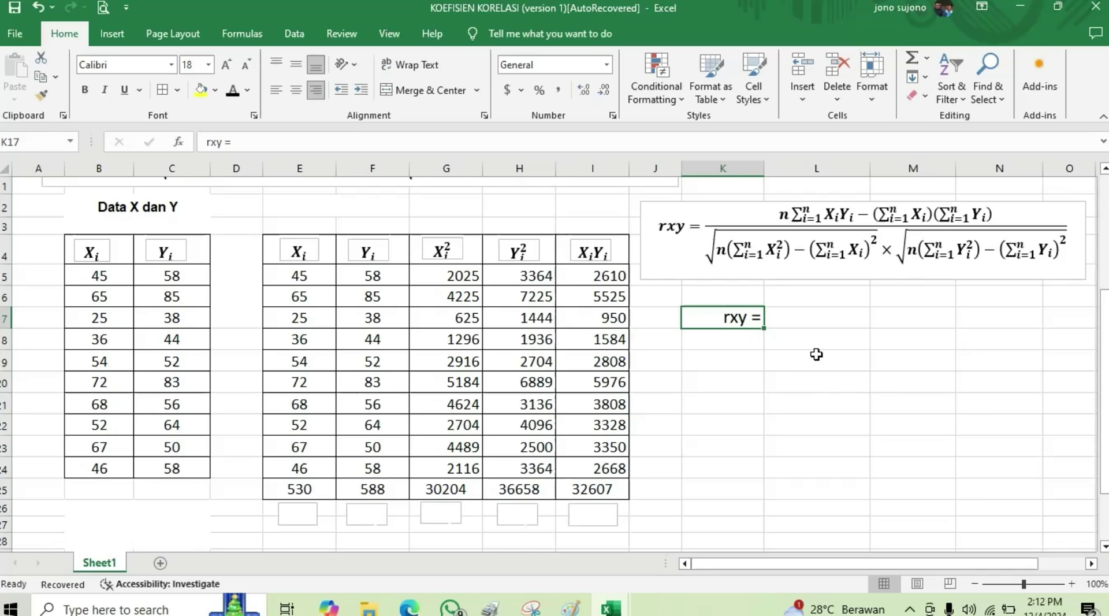
left_click(822, 317)
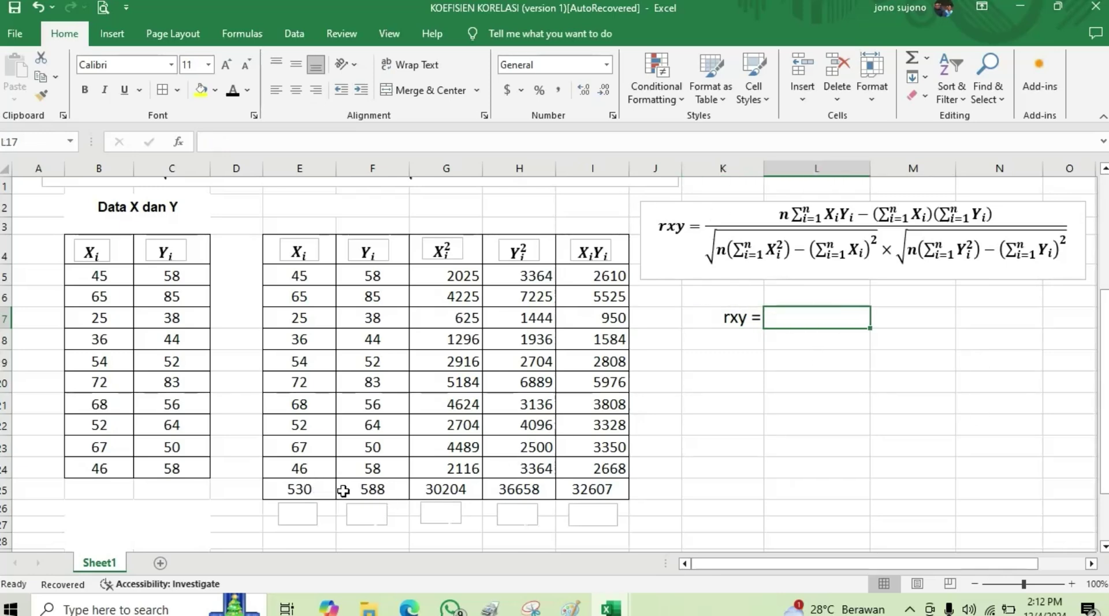
left_click(312, 490)
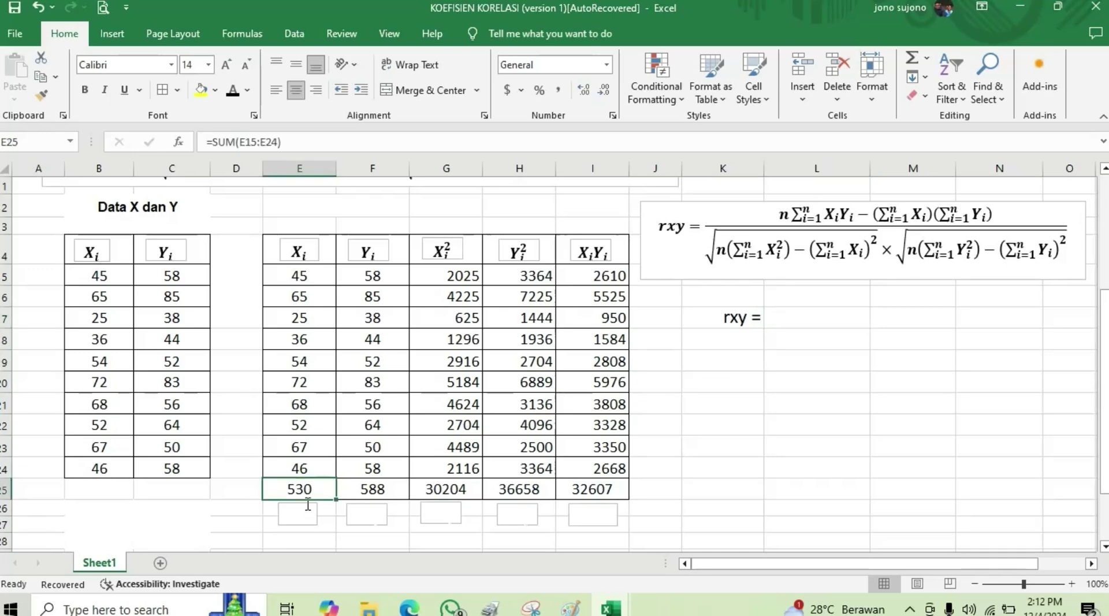
left_click_drag(322, 492, 598, 482)
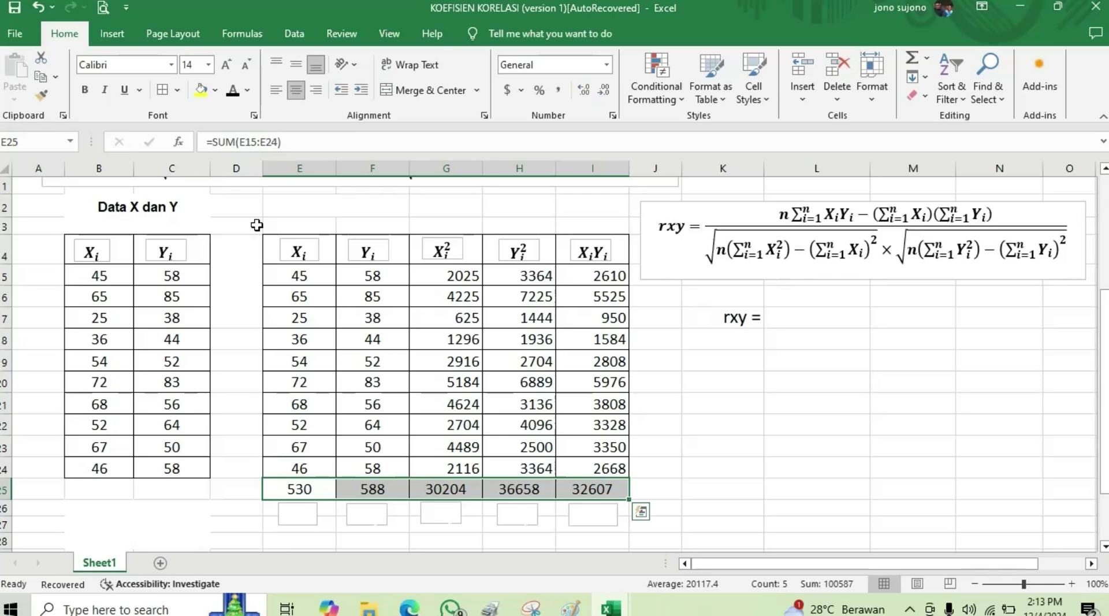
left_click(247, 90)
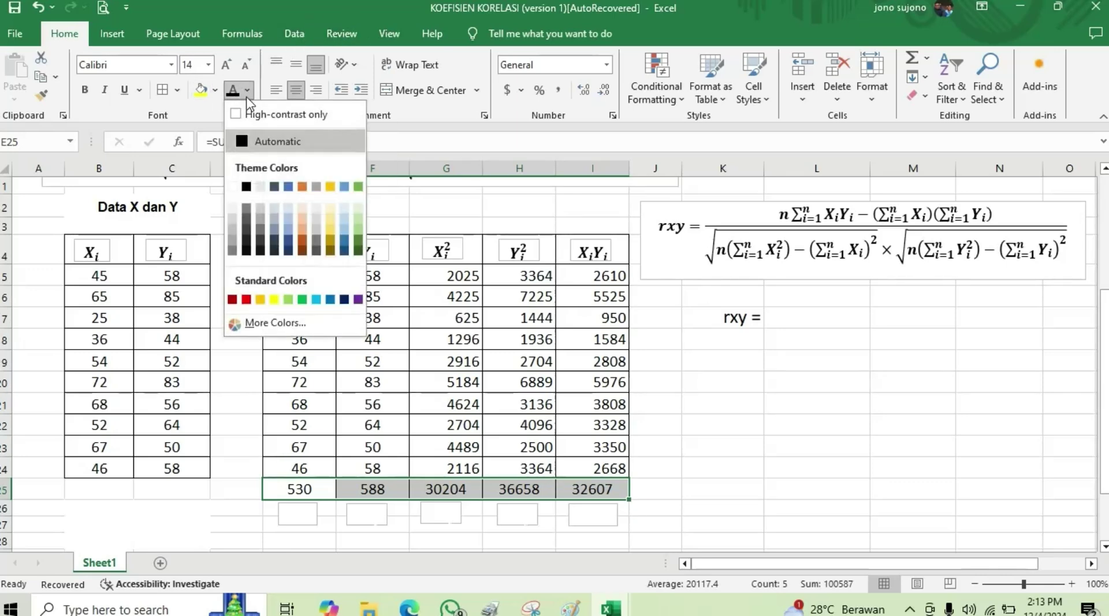
left_click(246, 299)
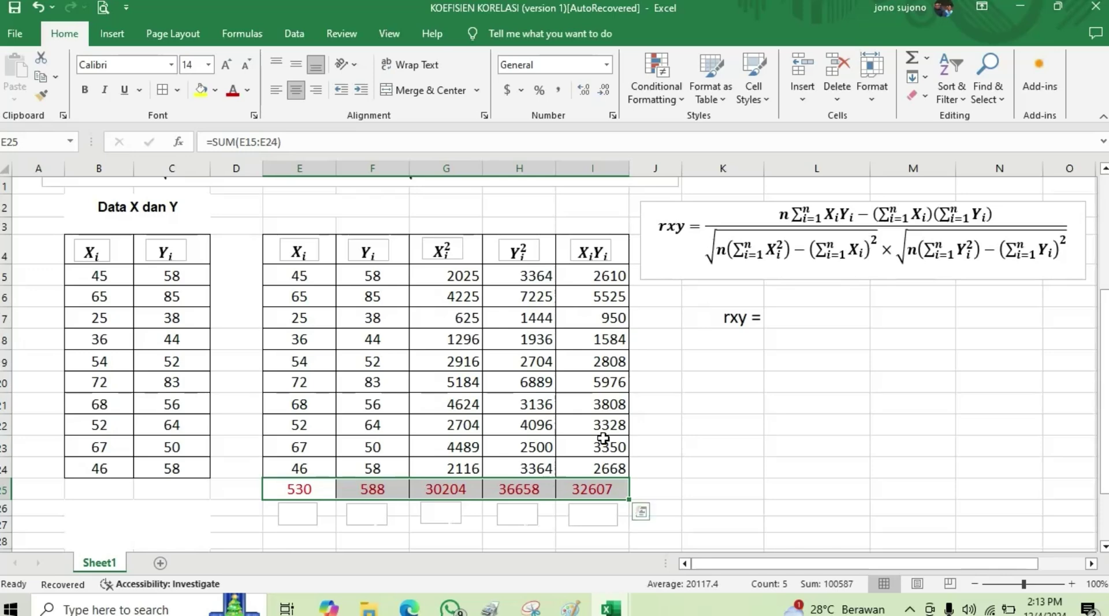
left_click(734, 439)
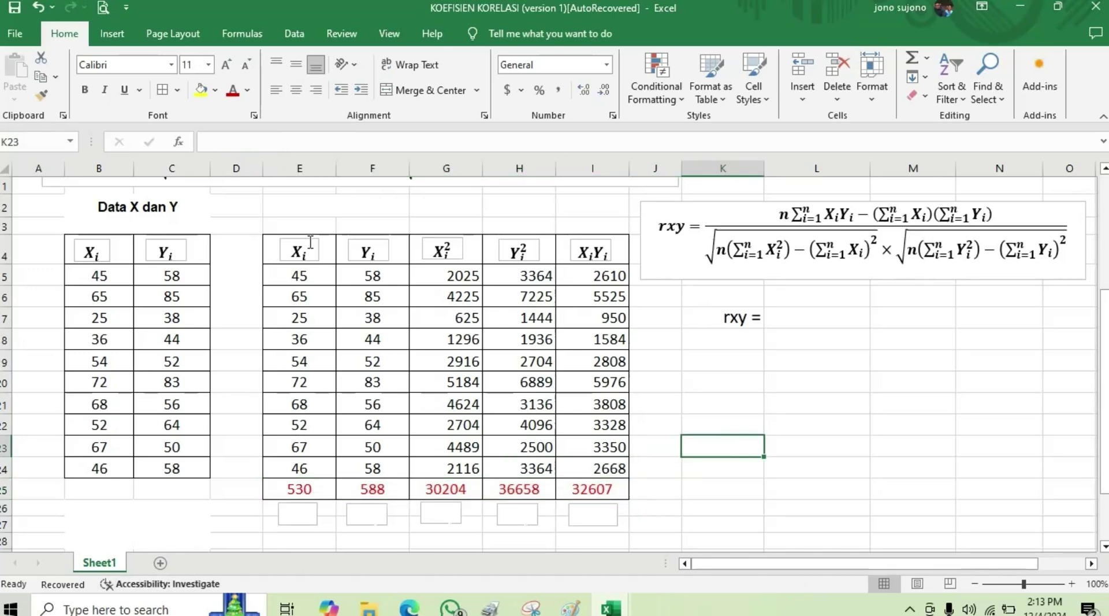
Set the font colour of the text boxes below the Xi, Yi and Xi² totals to black
left_click(305, 514)
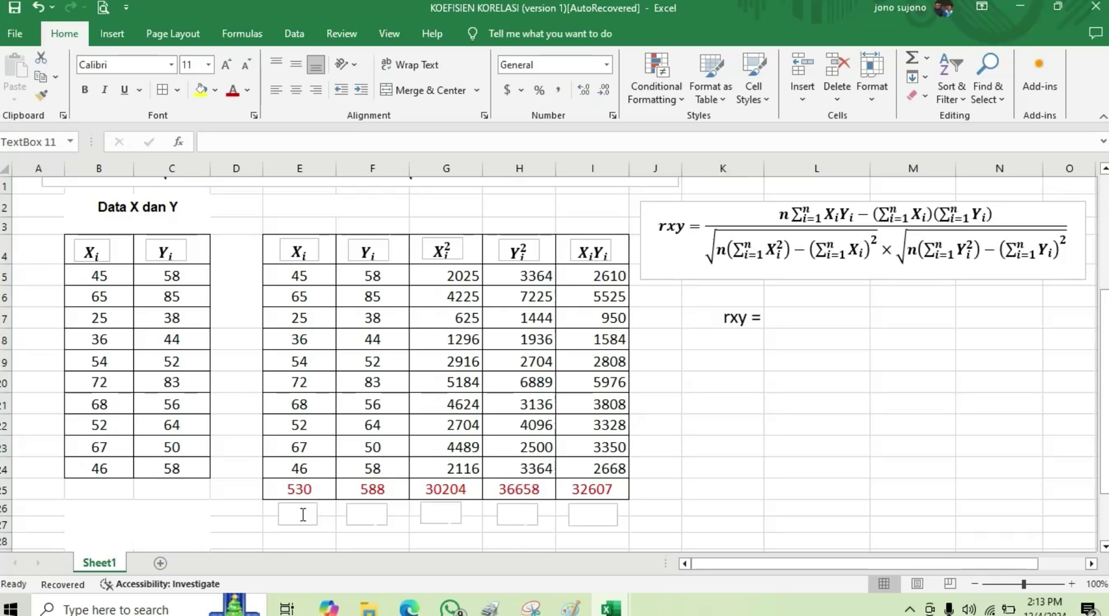
left_click(312, 522)
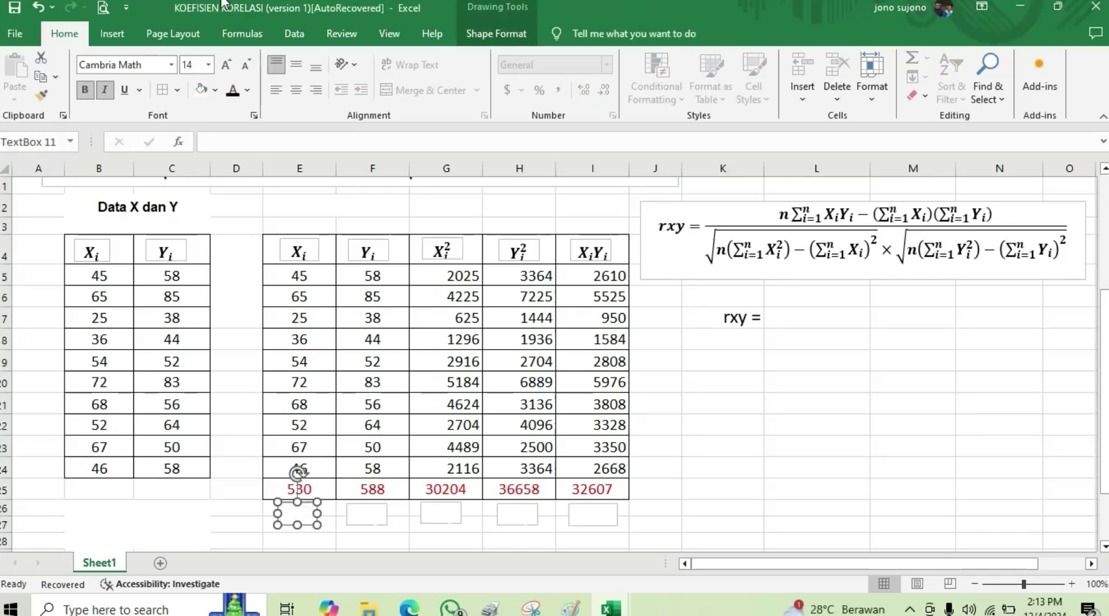
left_click(233, 91)
left_click(362, 520)
left_click(373, 526)
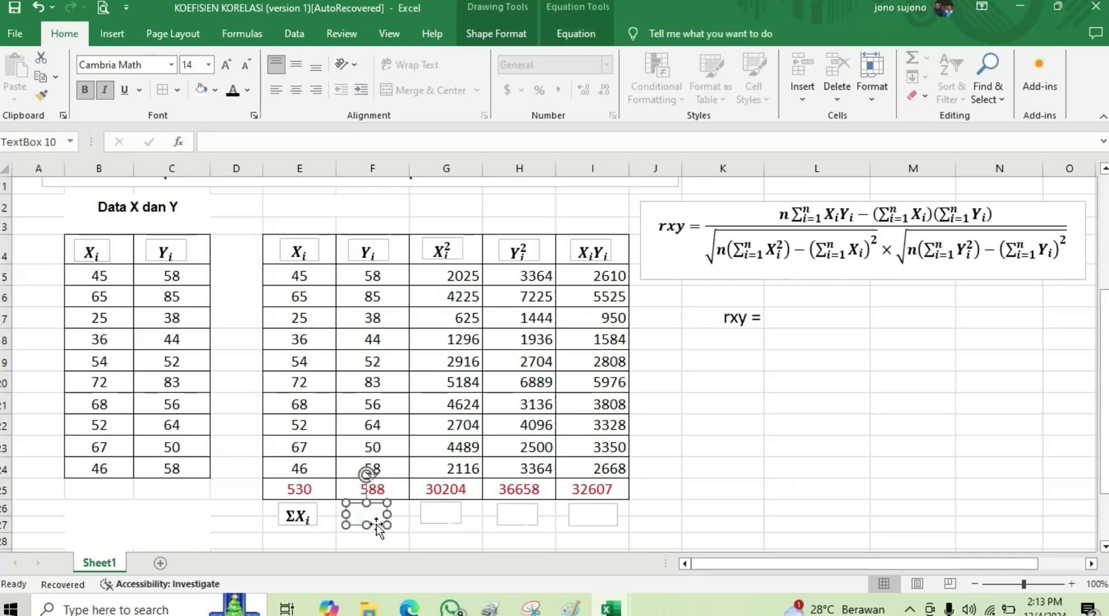
left_click(232, 91)
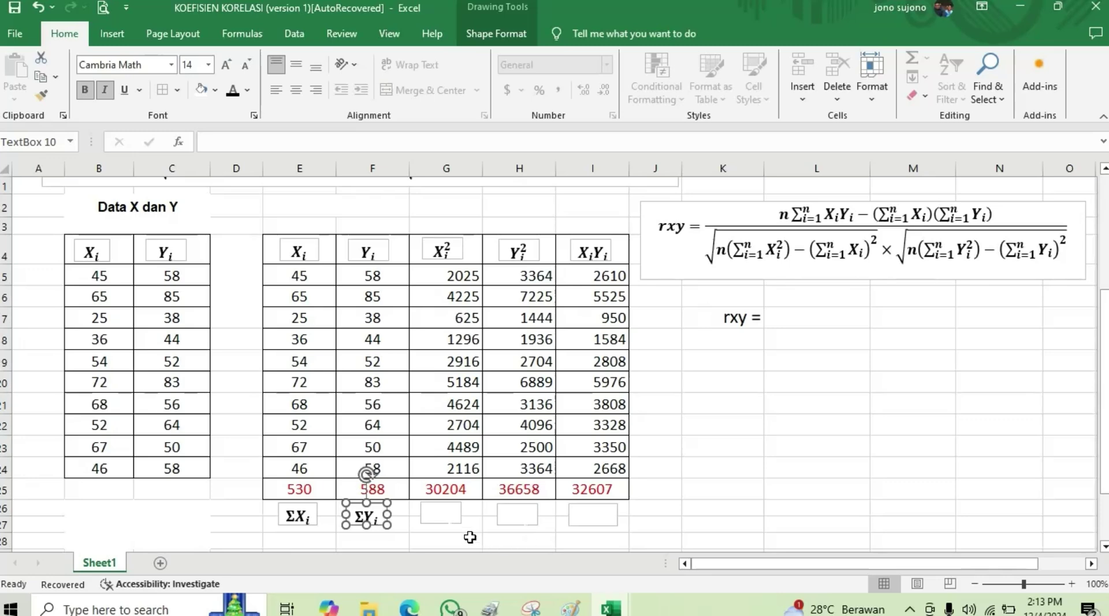
left_click(452, 521)
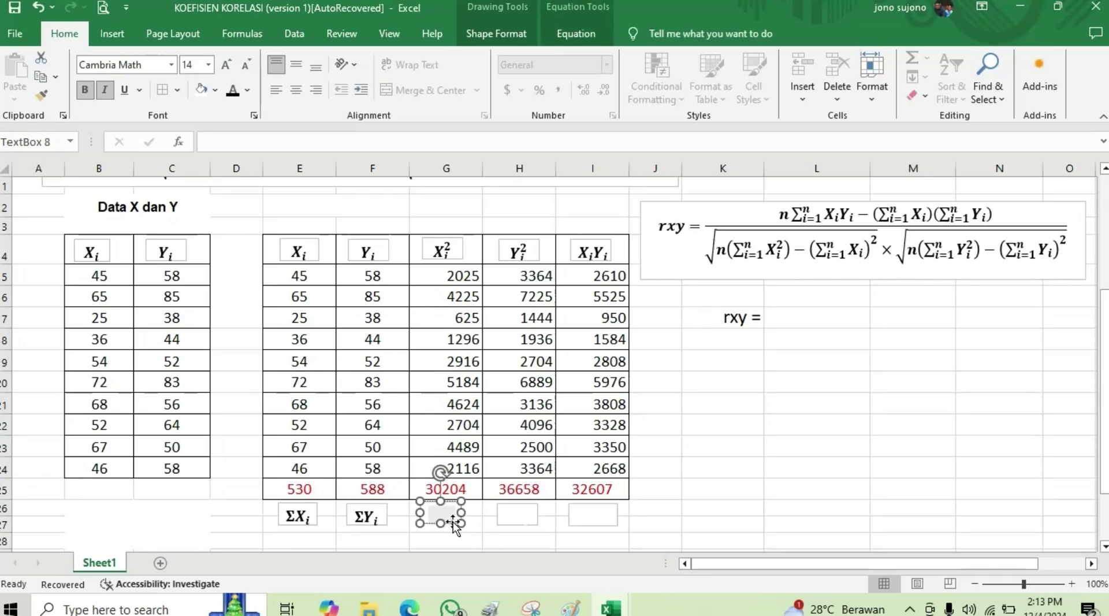
left_click(453, 522)
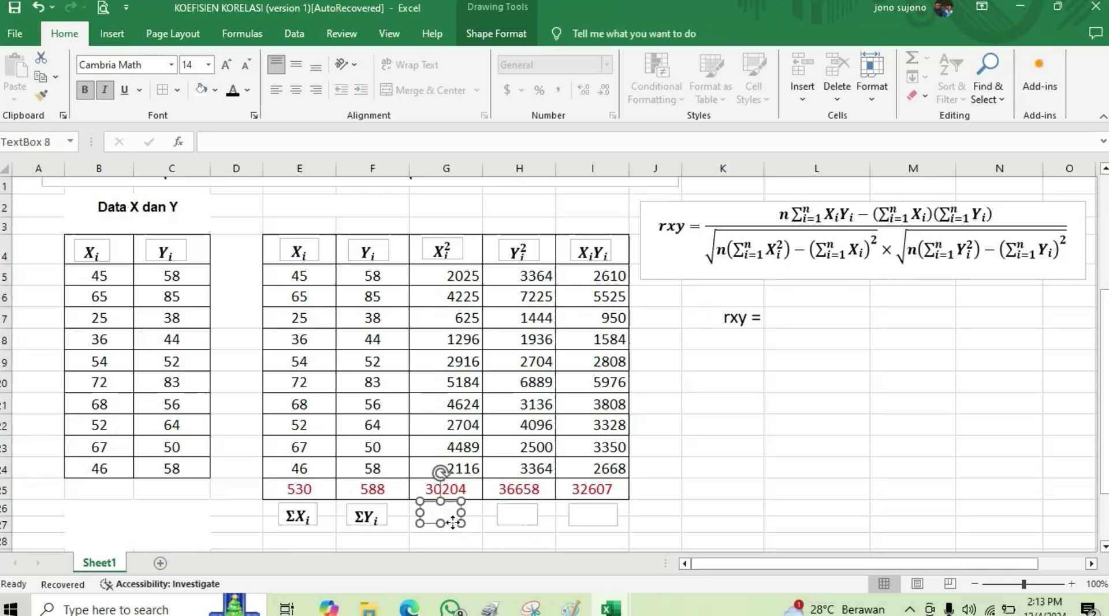
left_click(233, 91)
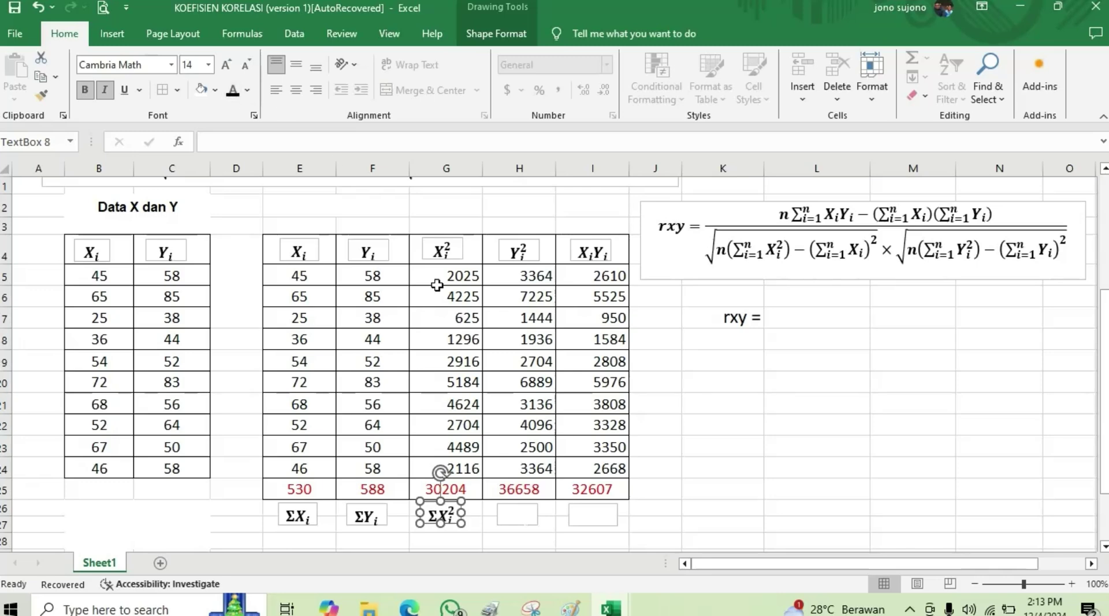
Set the font colour of the text boxes below the Yi² and XiYi totals to black and deselect them
left_click(530, 523)
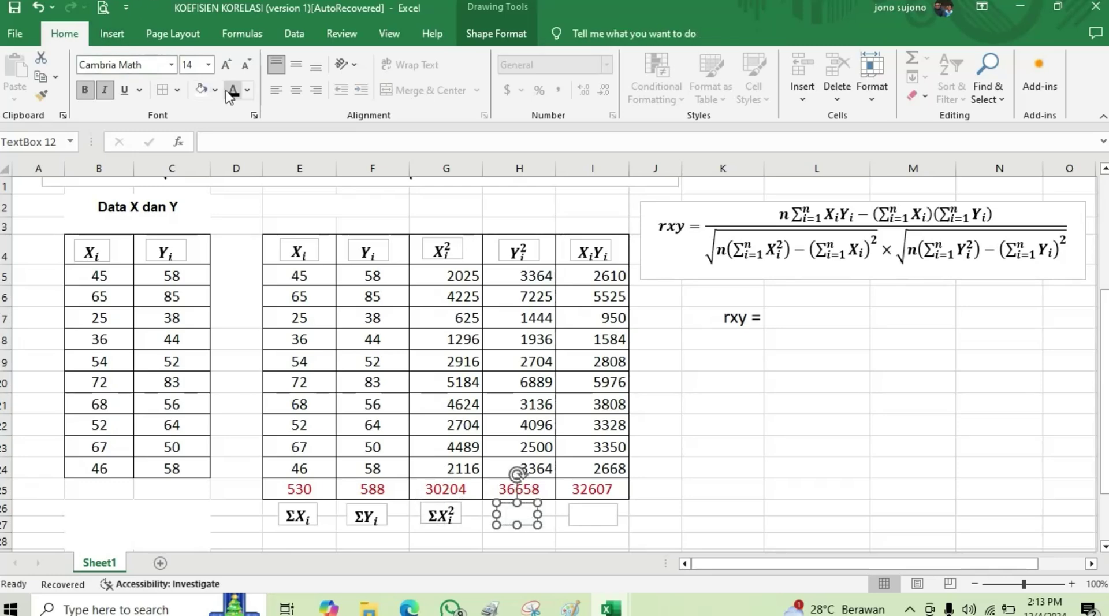
key("ctrl+v")
left_click(600, 518)
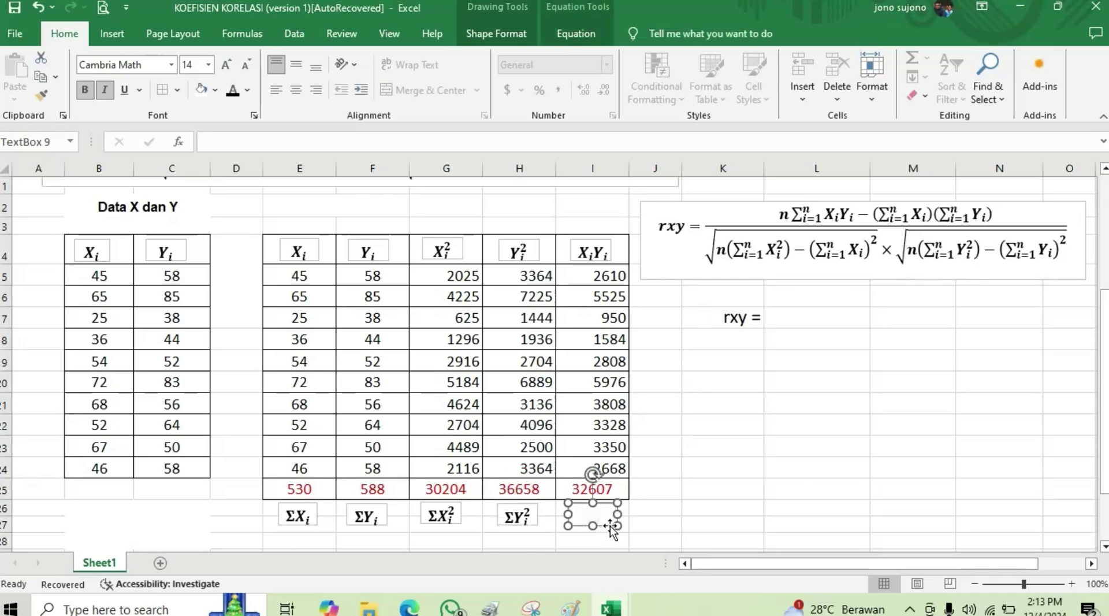
left_click(610, 526)
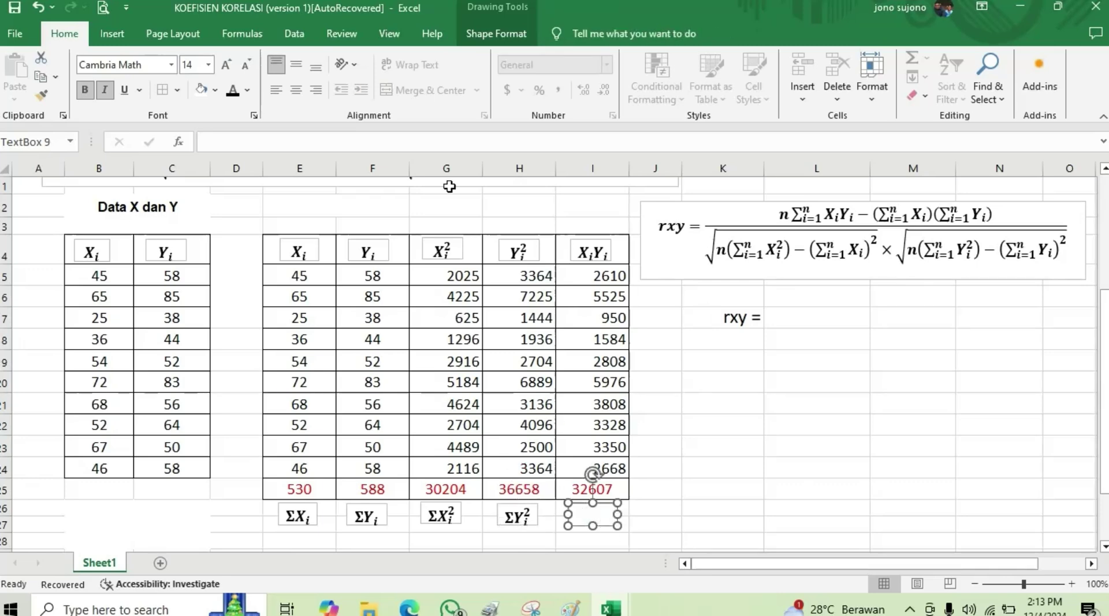
left_click(231, 96)
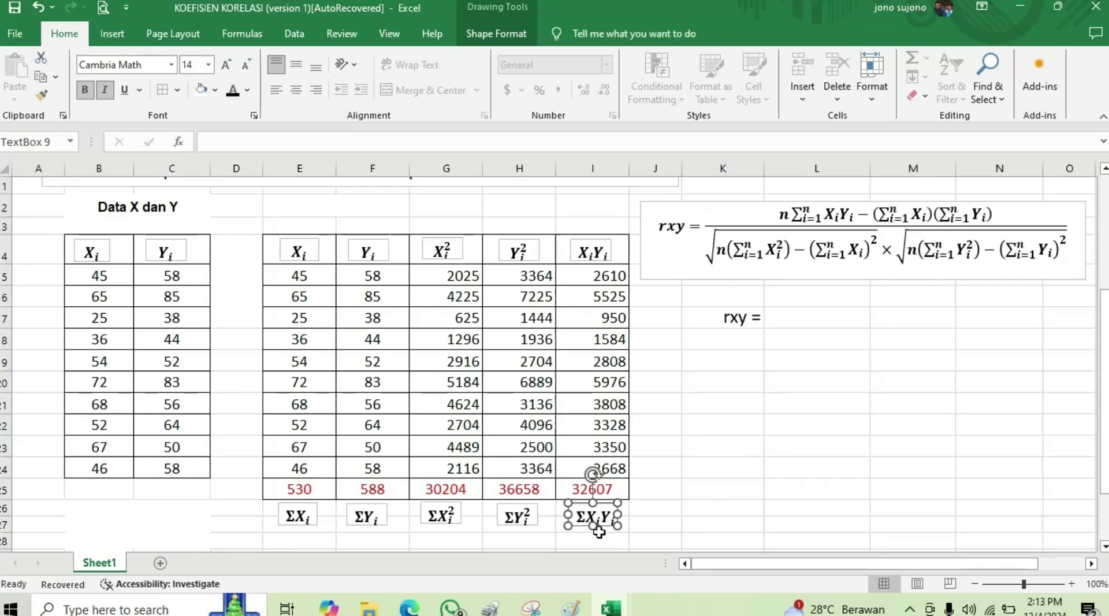
left_click(706, 486)
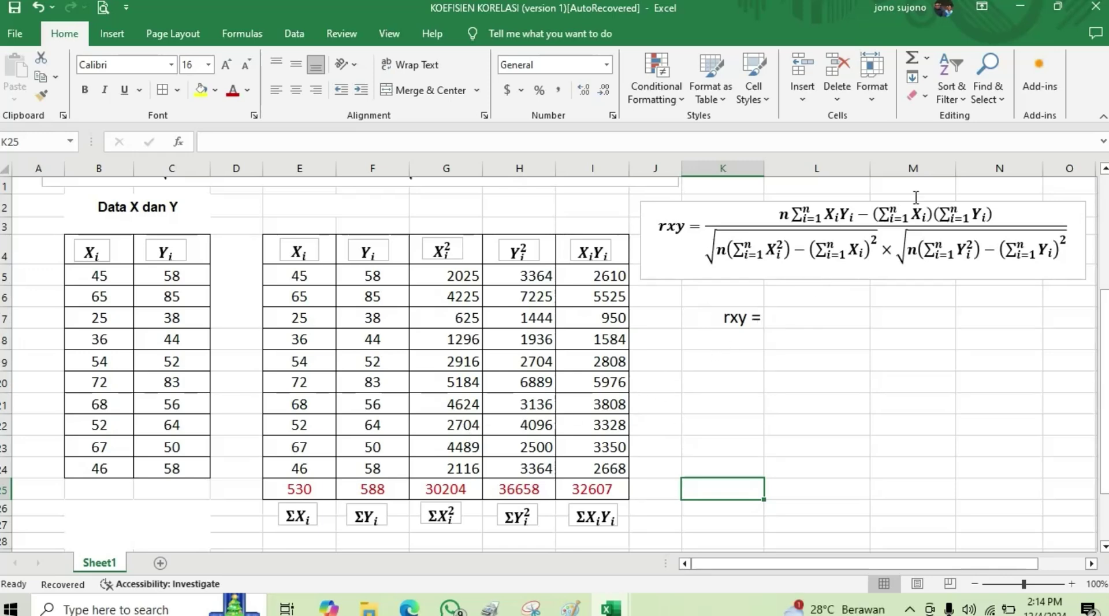
Set the font size of cell L17 to 18
left_click(790, 318)
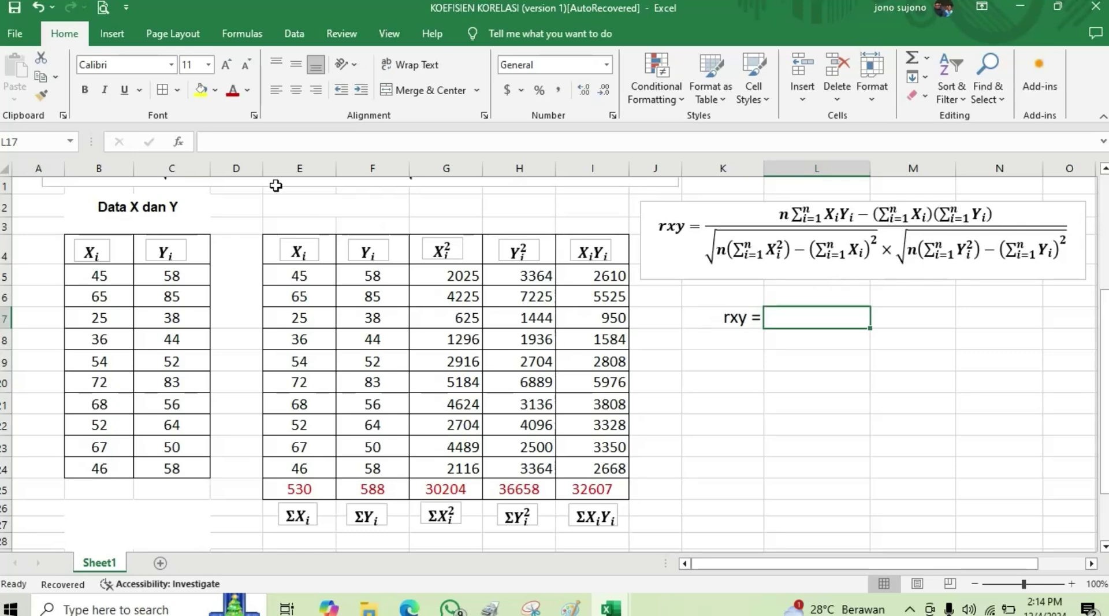
left_click(208, 65)
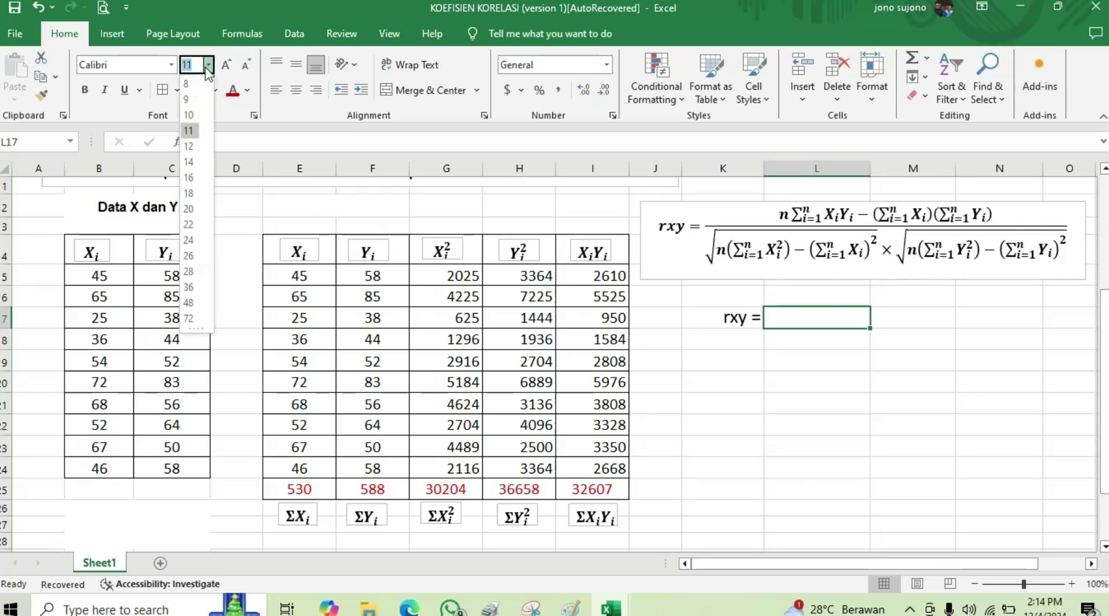
left_click(189, 193)
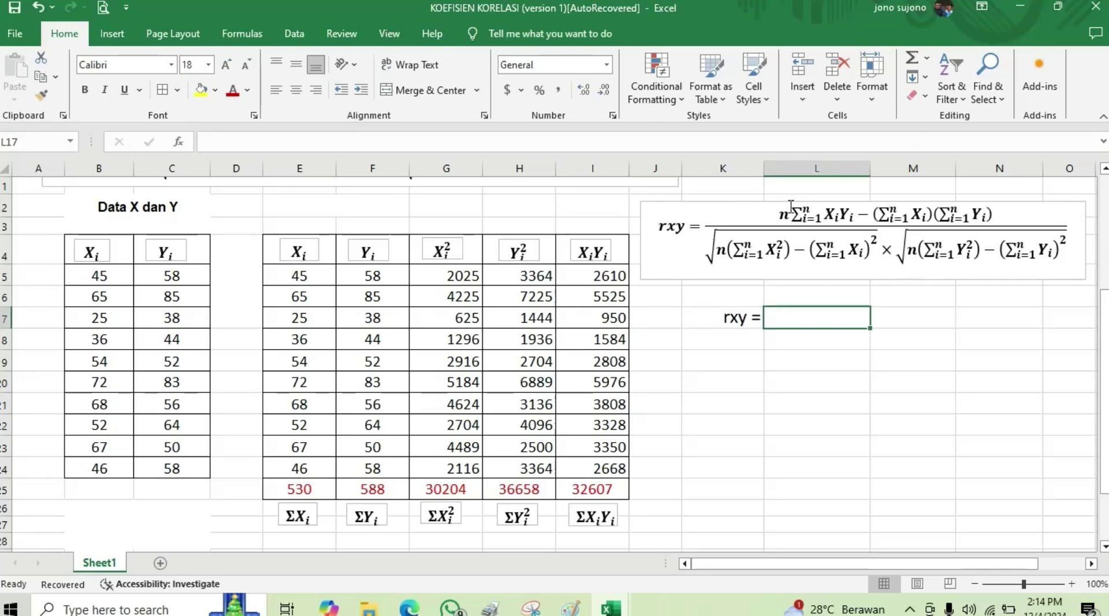
type("10*")
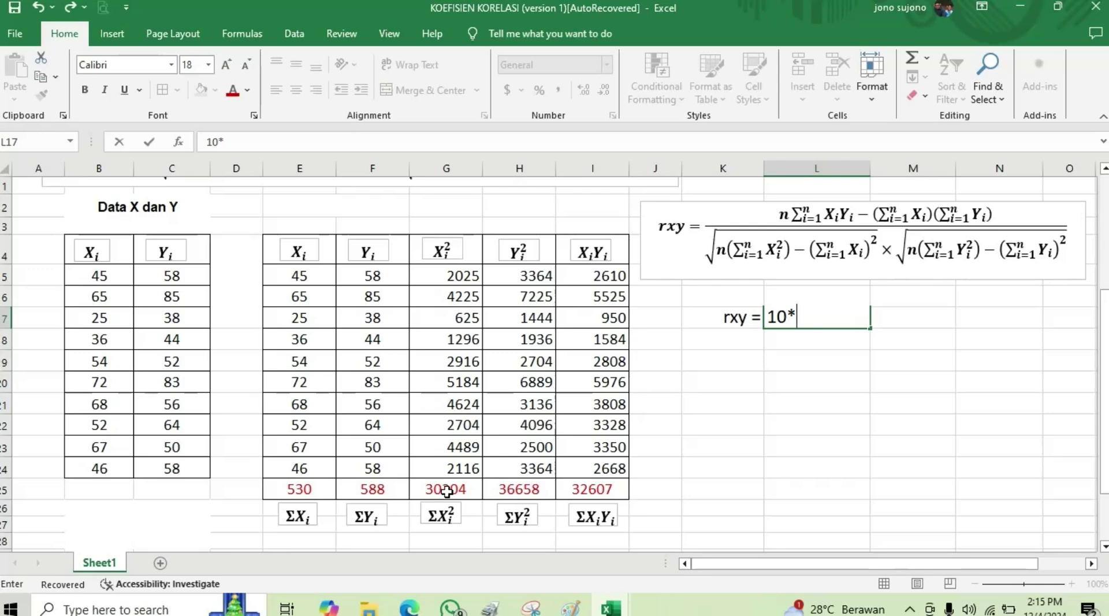
left_click(450, 492)
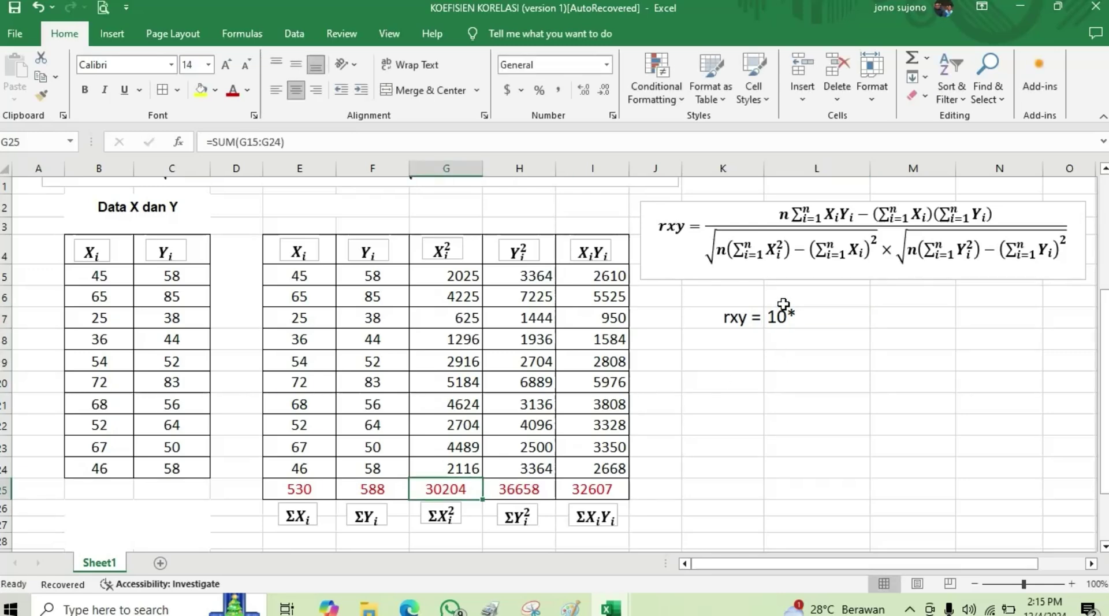
left_click(793, 318)
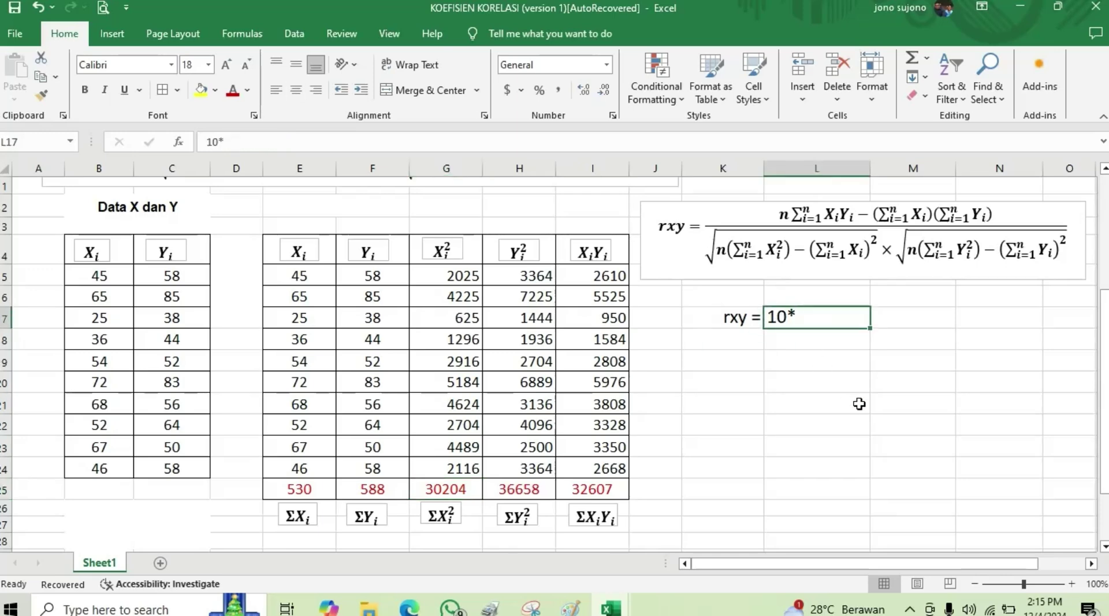
key("BackSpace")
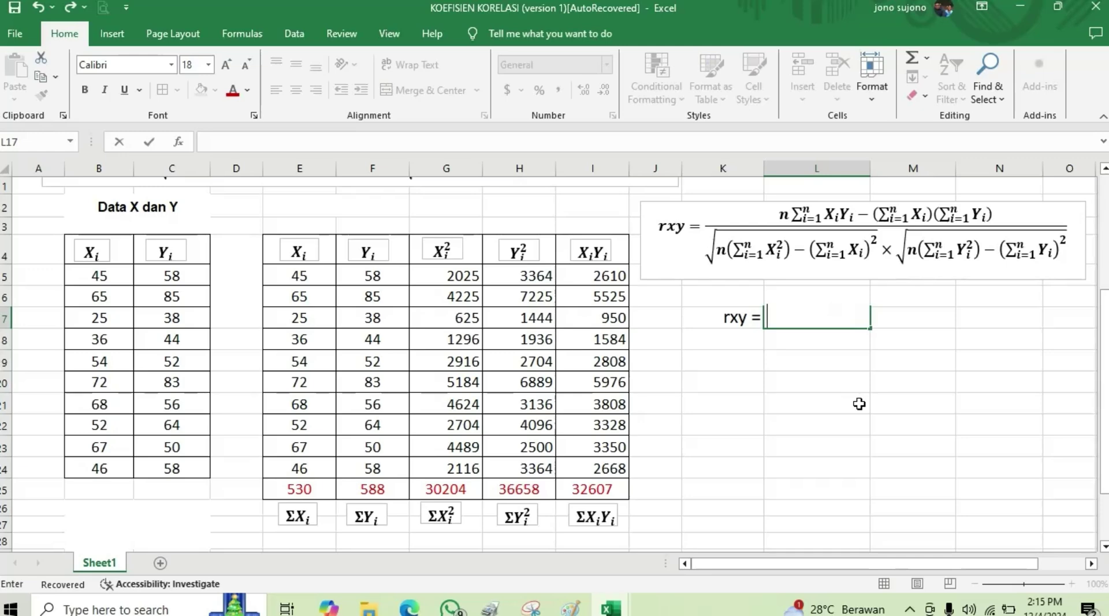
Start the rxy formula in L17 with =10*
type("=")
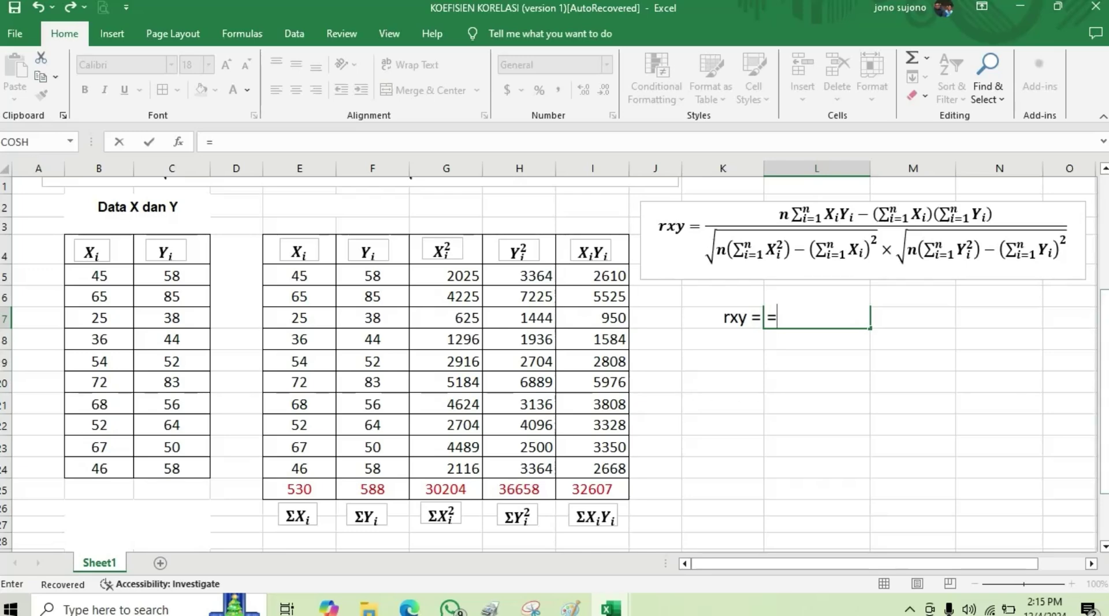
type("10*")
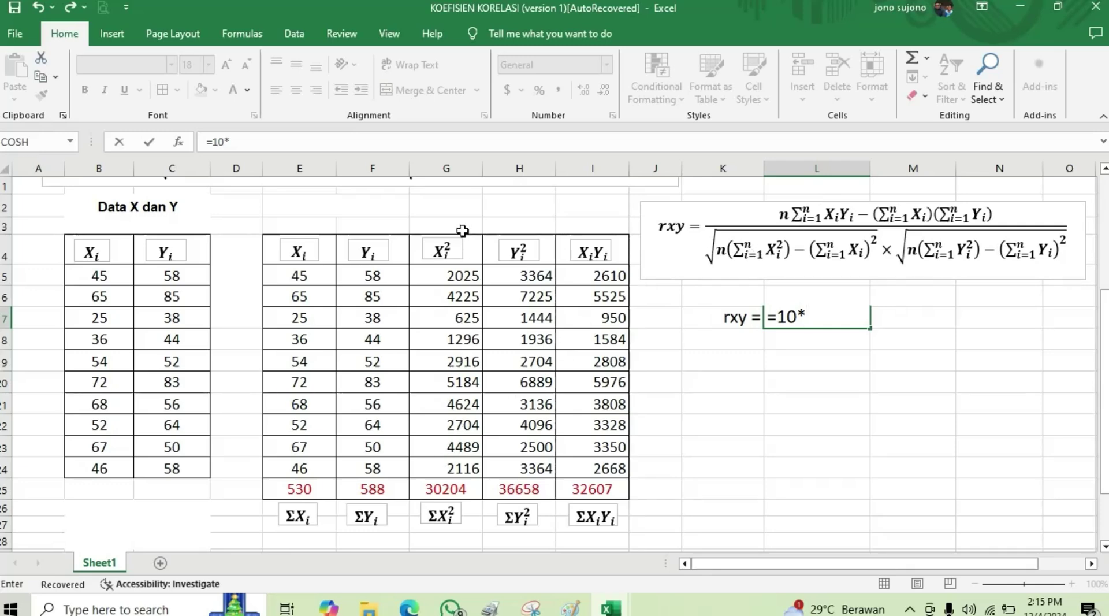
left_click(450, 491)
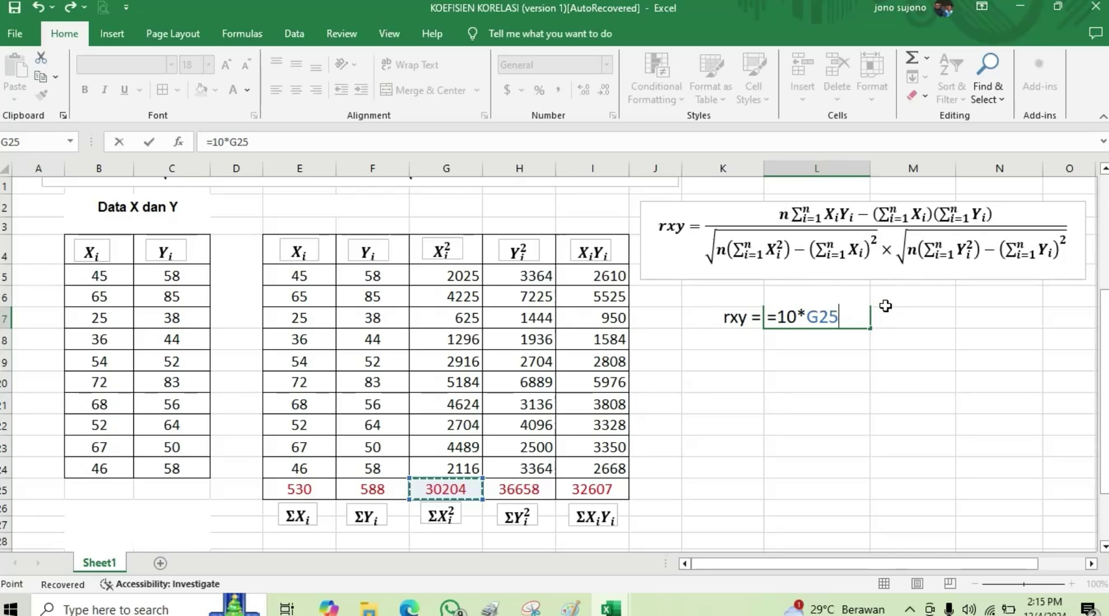
key("BackSpace")
key("BackSpace")
key("BackSpace")
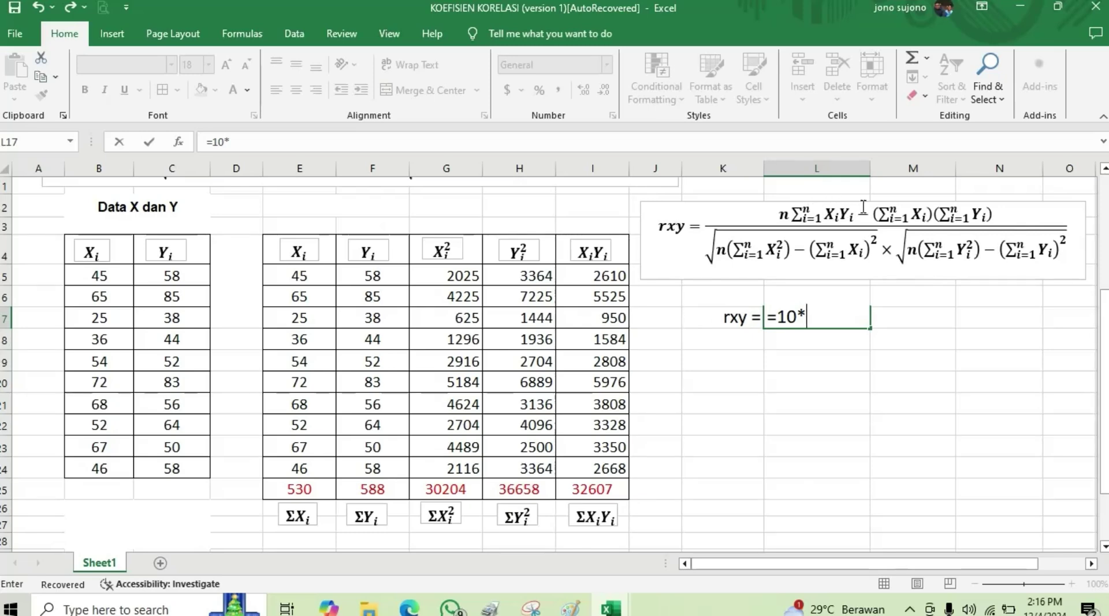
Complete the numerator of the L17 formula as (10*I25-(E25*F25)), followed by a division sign
left_click(598, 487)
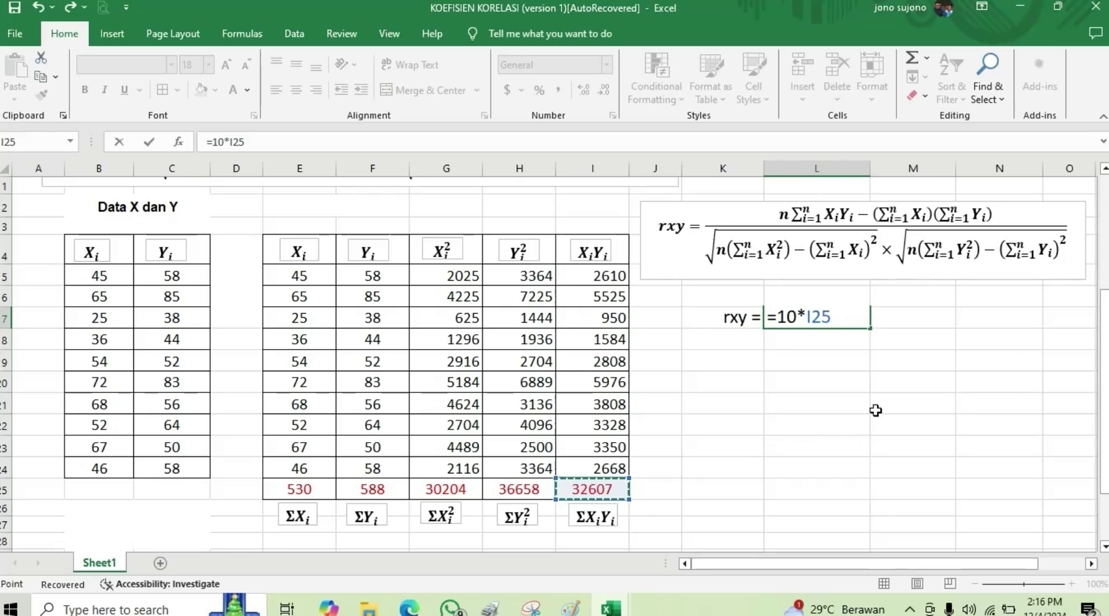
type("-(")
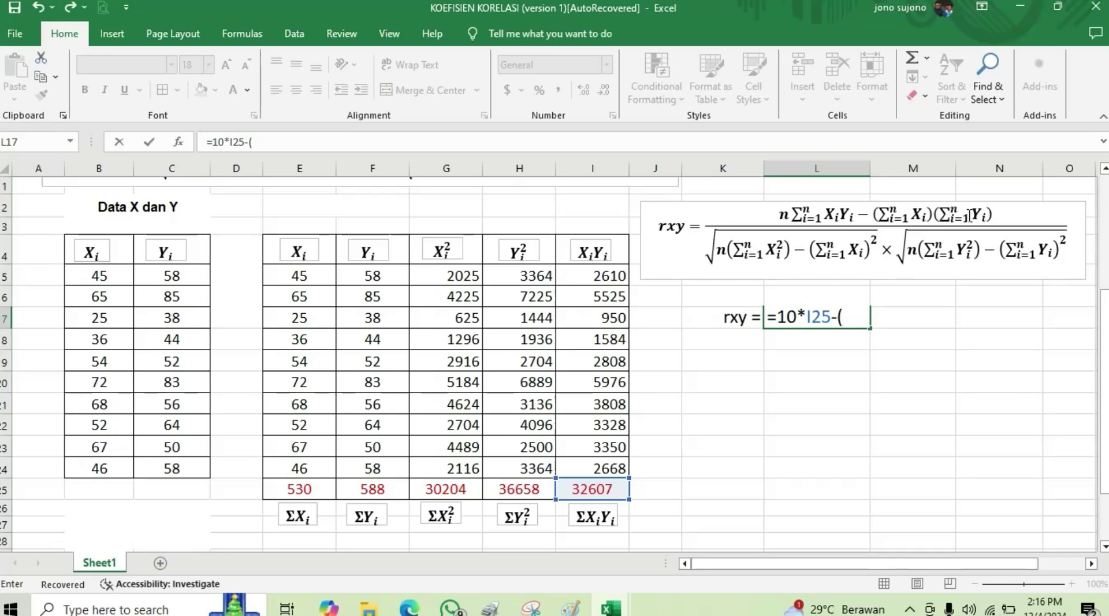
left_click(300, 492)
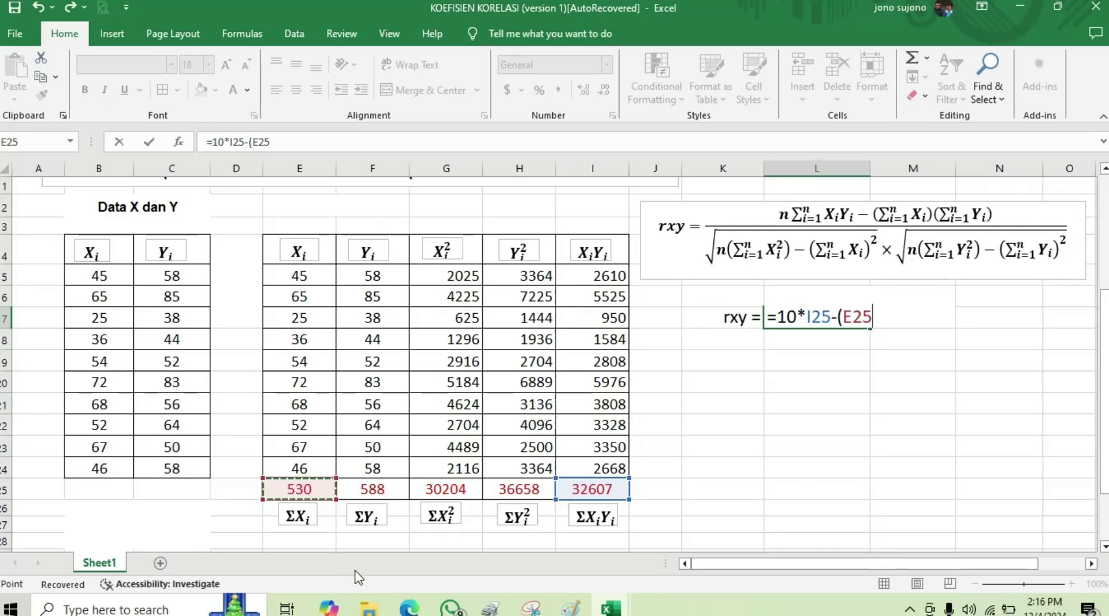
type("*")
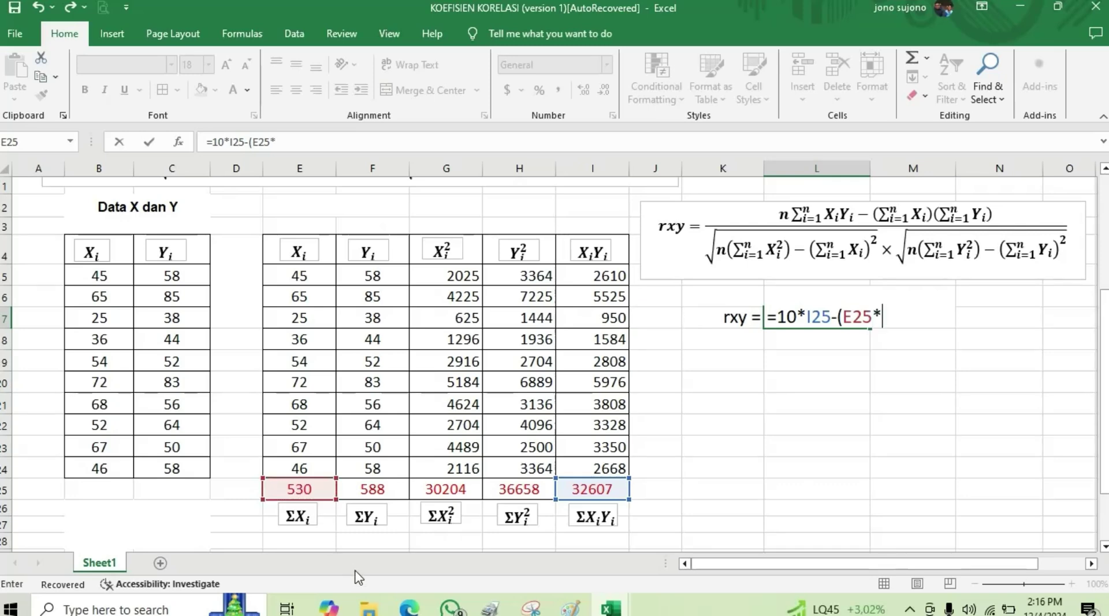
left_click(372, 489)
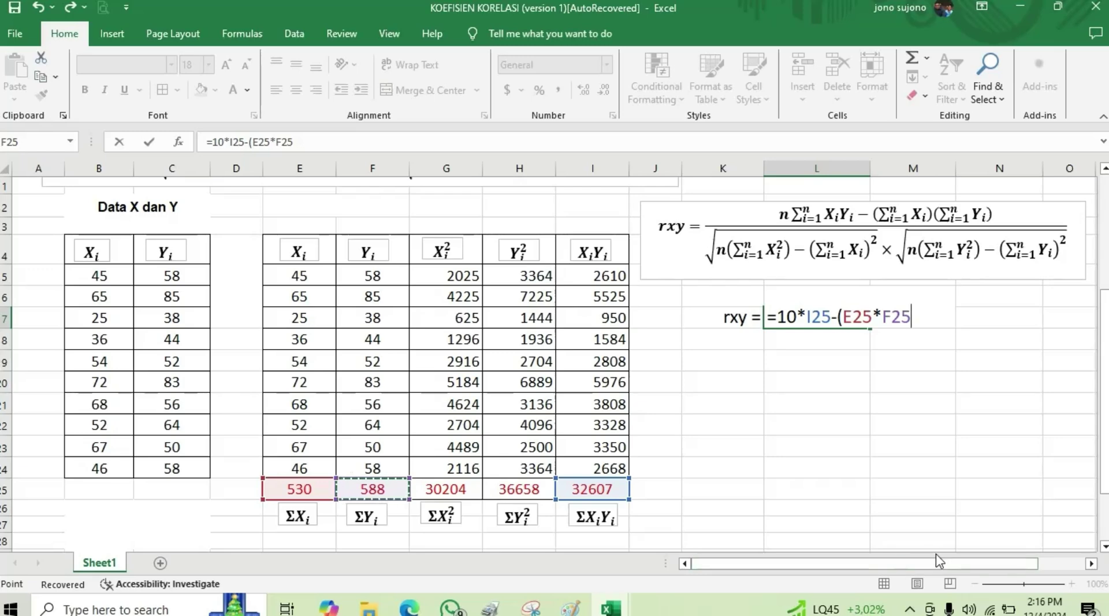
type(")")
type(")")
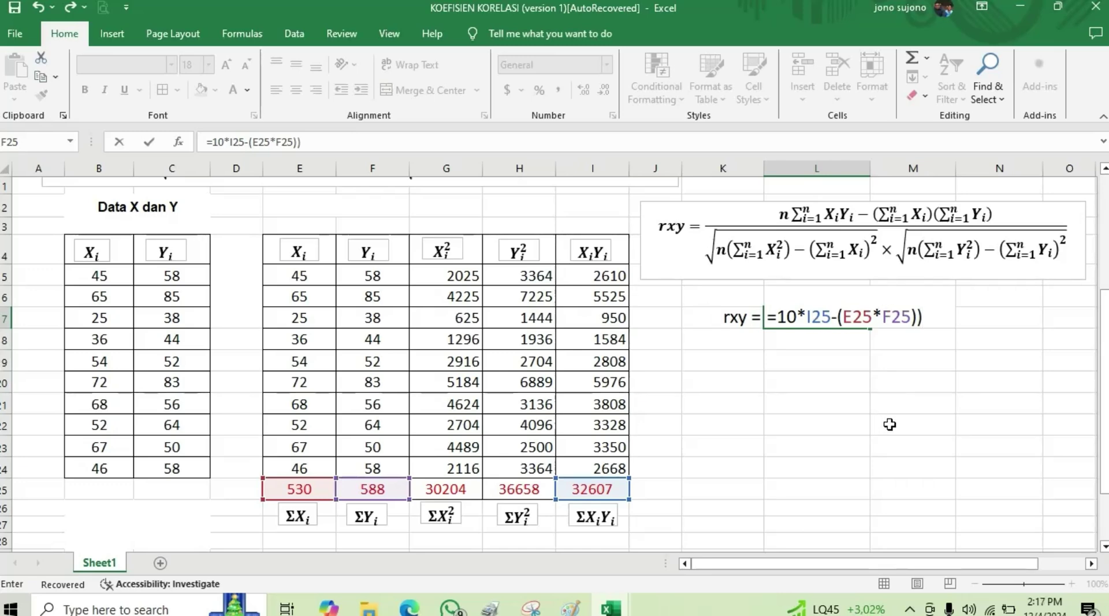
left_click(778, 317)
type("(")
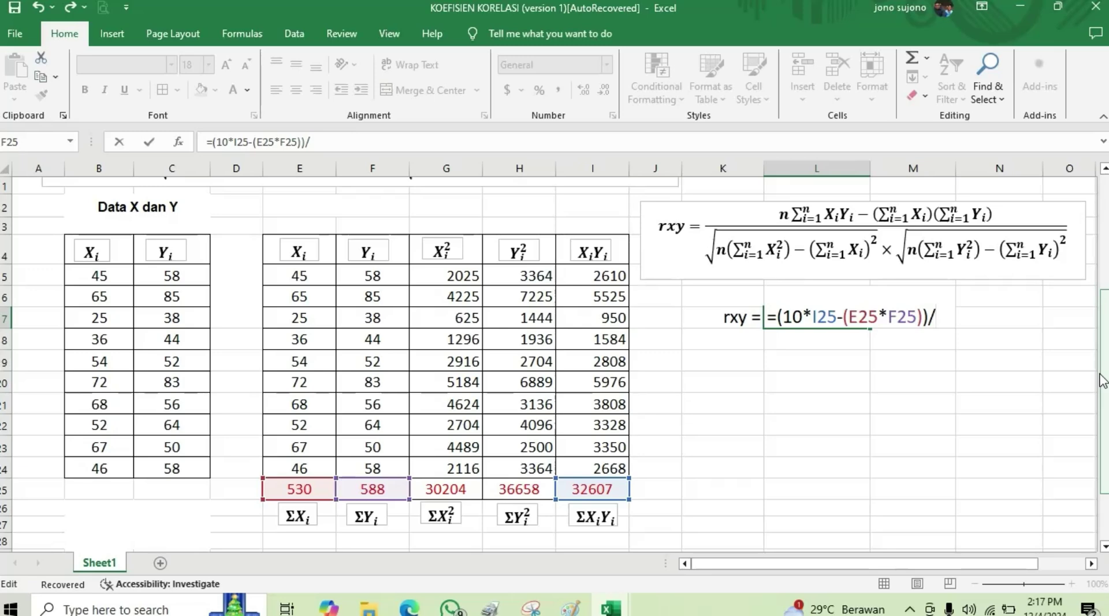
Begin the denominator of the L17 formula with 10*G25-E25 for the X part of the rxy equation
type("10*")
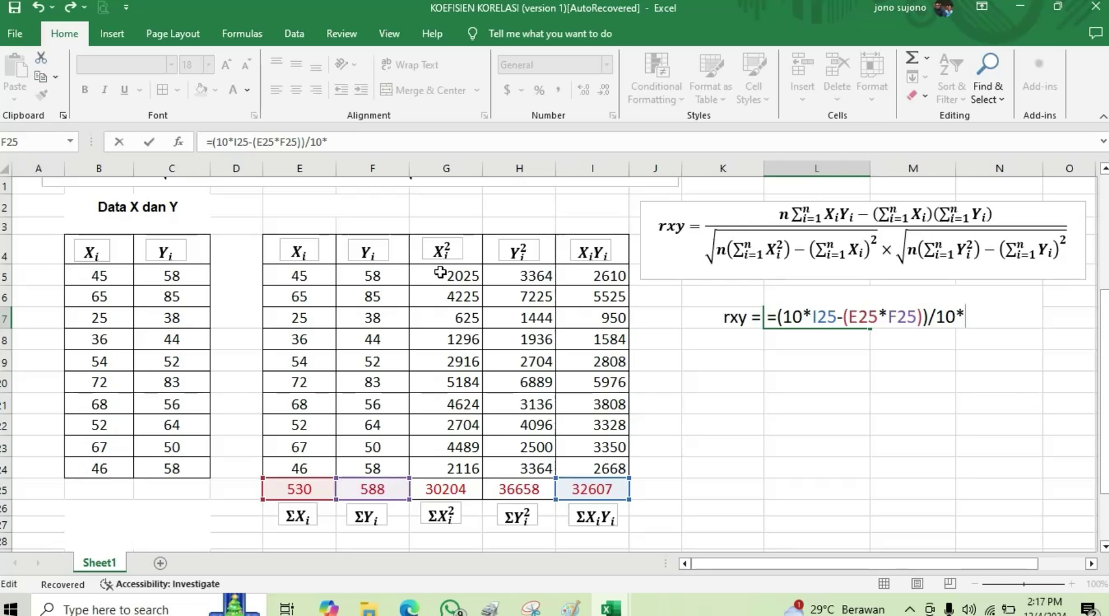
left_click(438, 491)
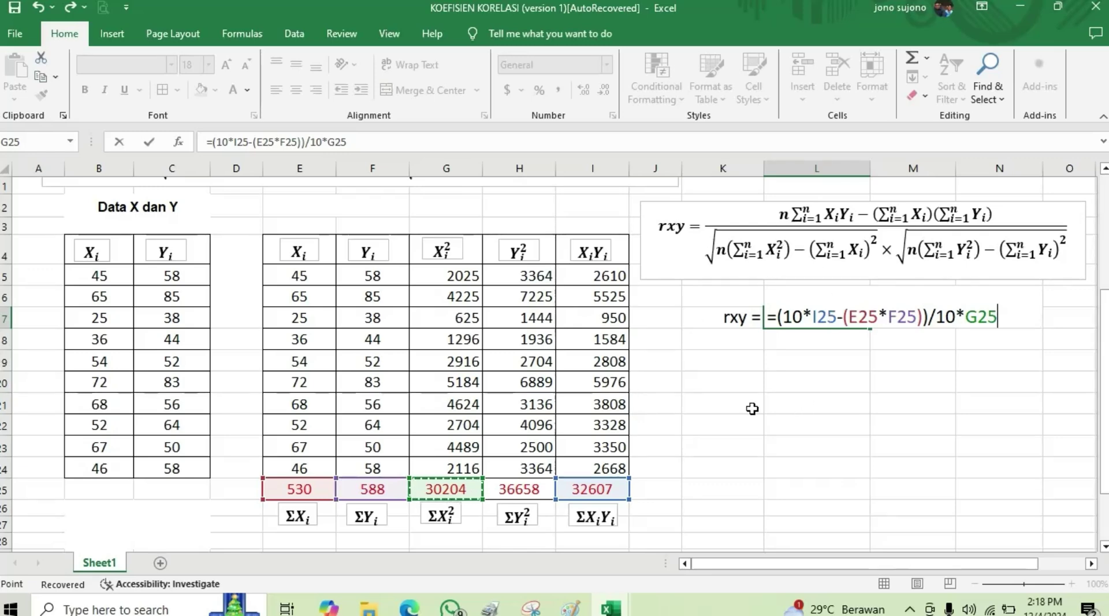
type("-")
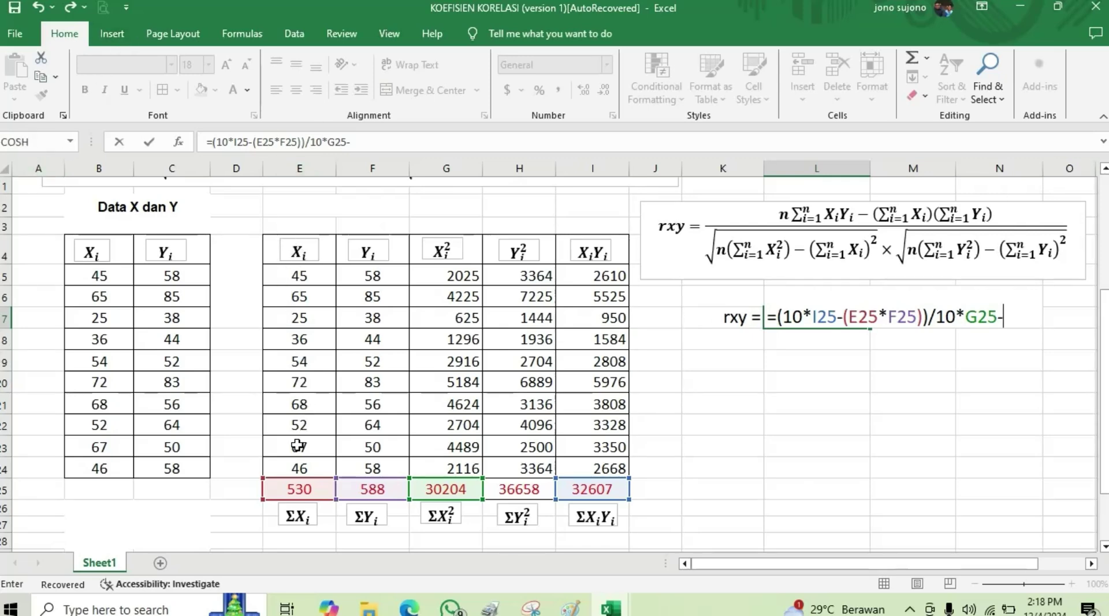
left_click(297, 488)
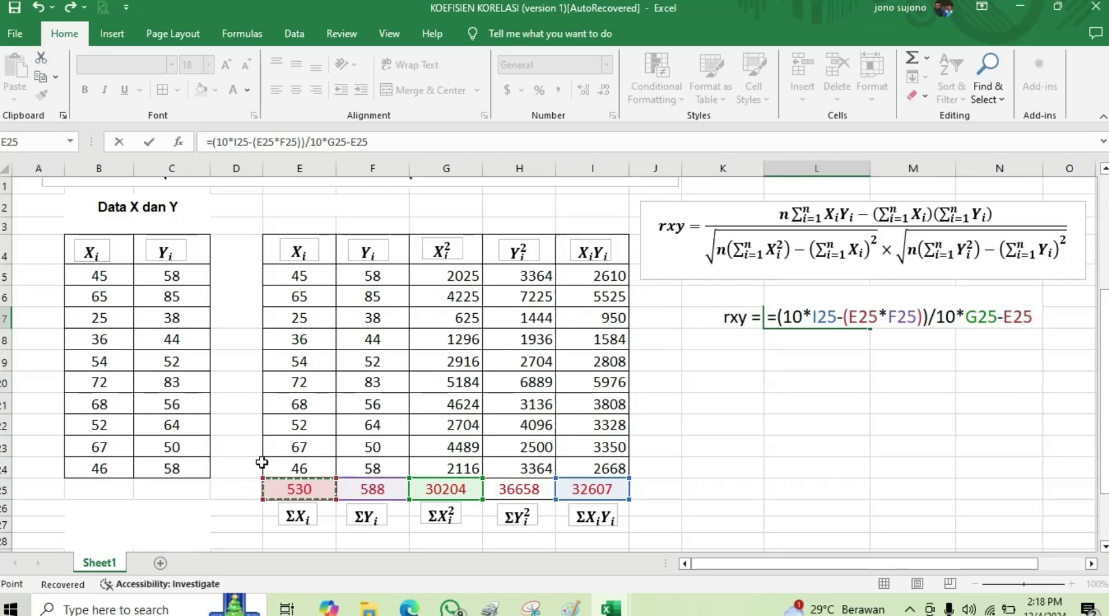
type("*")
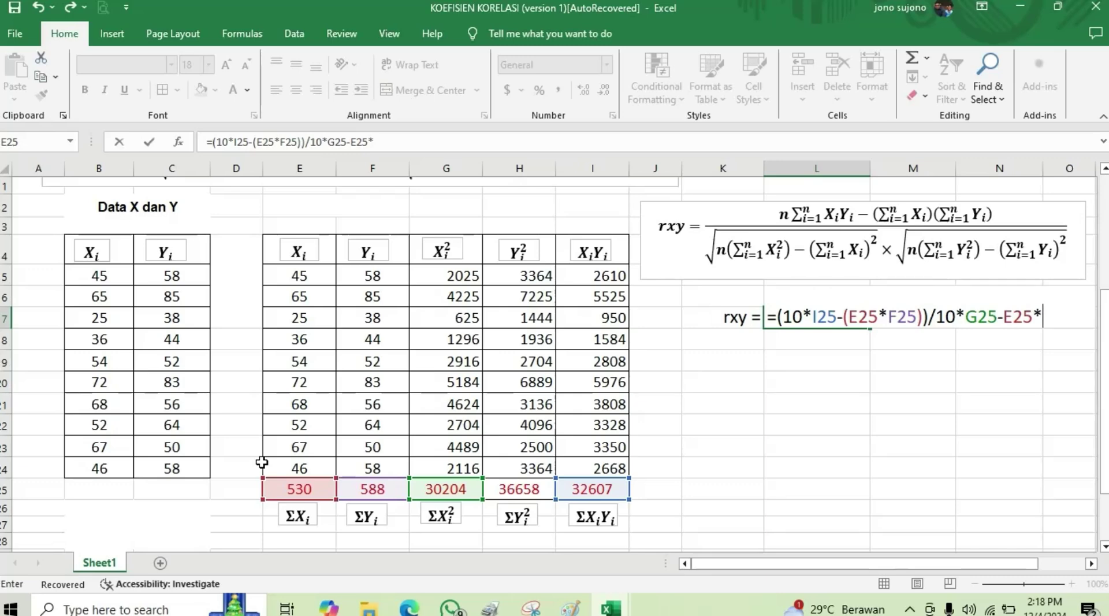
key("Return")
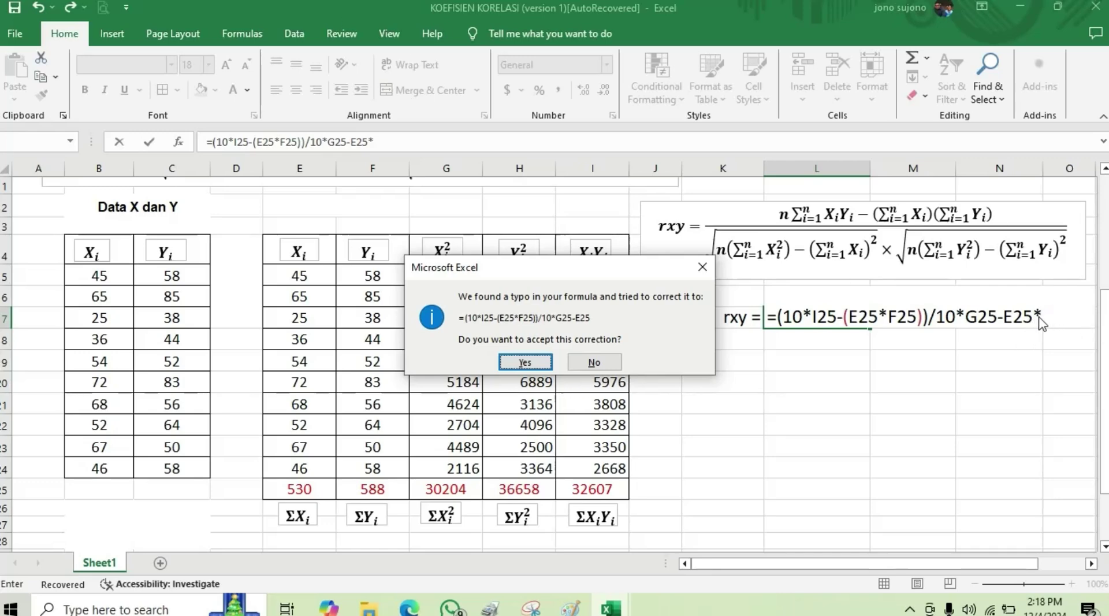
left_click(601, 364)
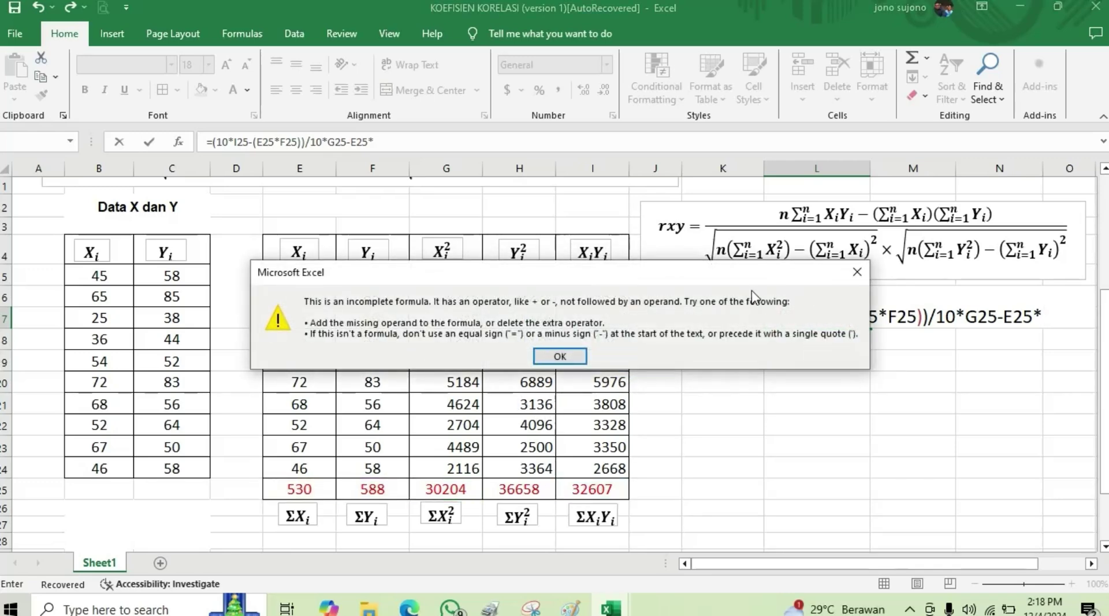
left_click(857, 271)
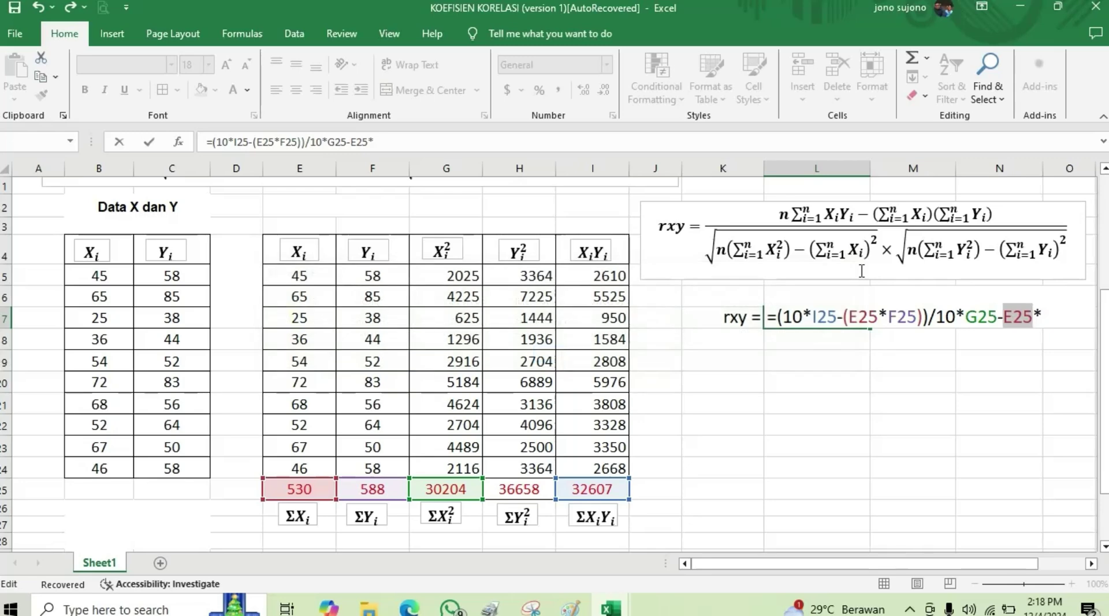
left_click(1044, 315)
key("BackSpace")
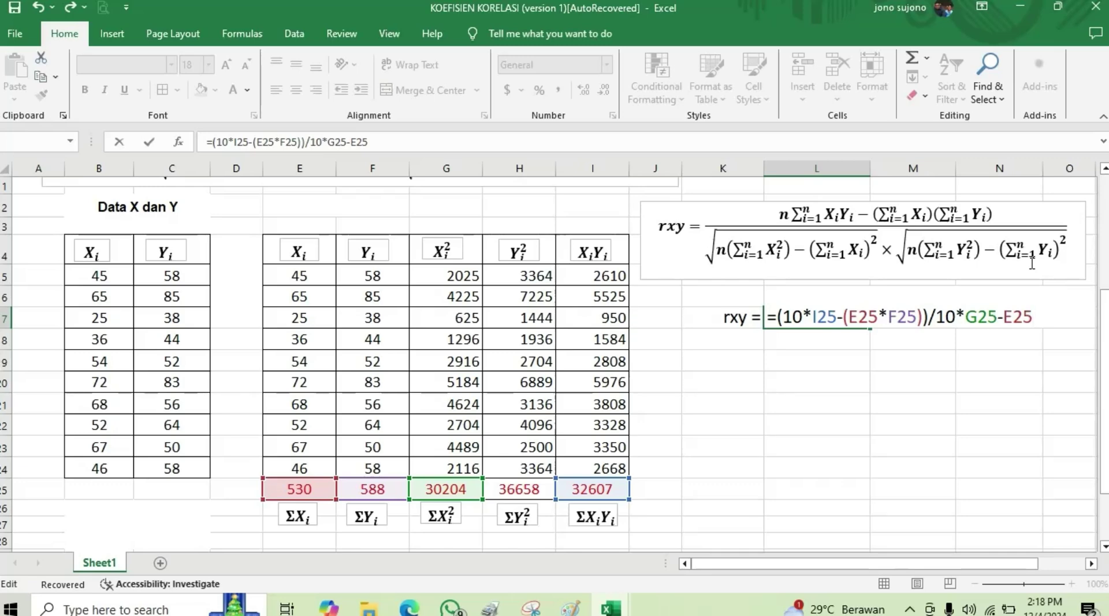
Square E25 in the denominator and enclose the X term in parentheses as (10*G25-E25^2)
type("^")
type("2")
type(")")
key("Left")
key("Left")
key("Left")
key("Left")
key("Left")
key("Left")
key("Left")
key("Left")
key("Left")
key("Left")
key("Left")
key("Left")
key("Left")
type("(")
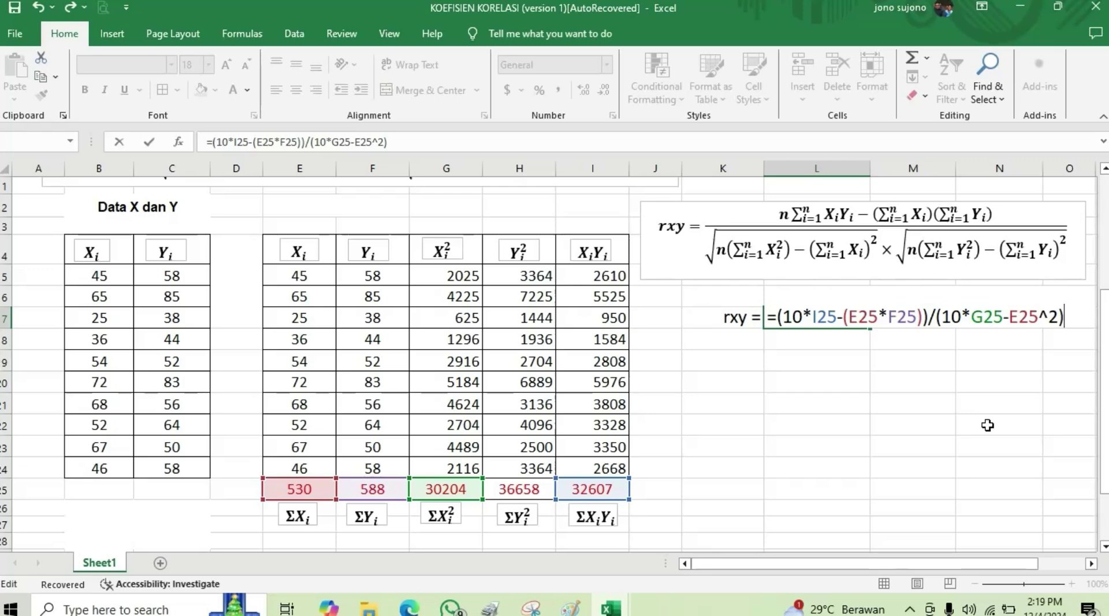
Raise the X term to the power (1/2), enclose it as ((10*G25-E25^2)^(1/2)), and append *( for the second factor
type("^(")
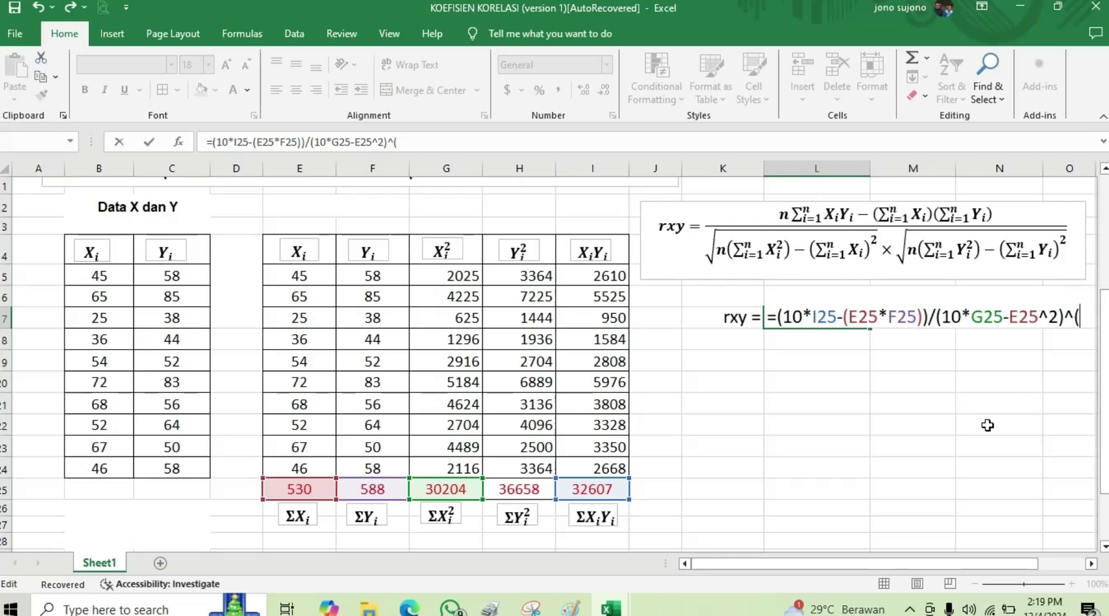
type("1/2")
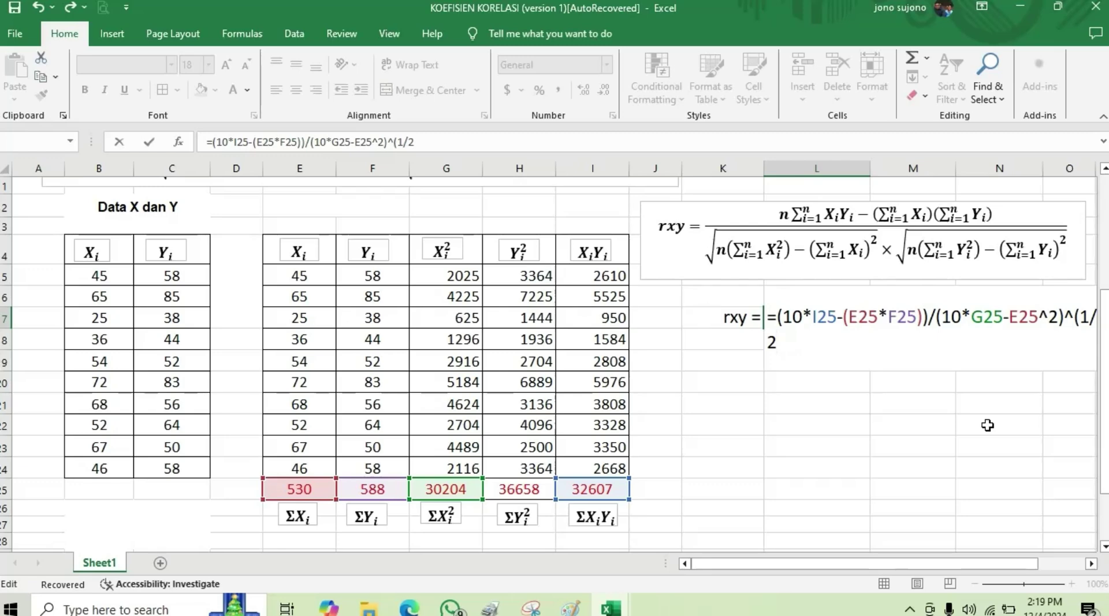
type("))")
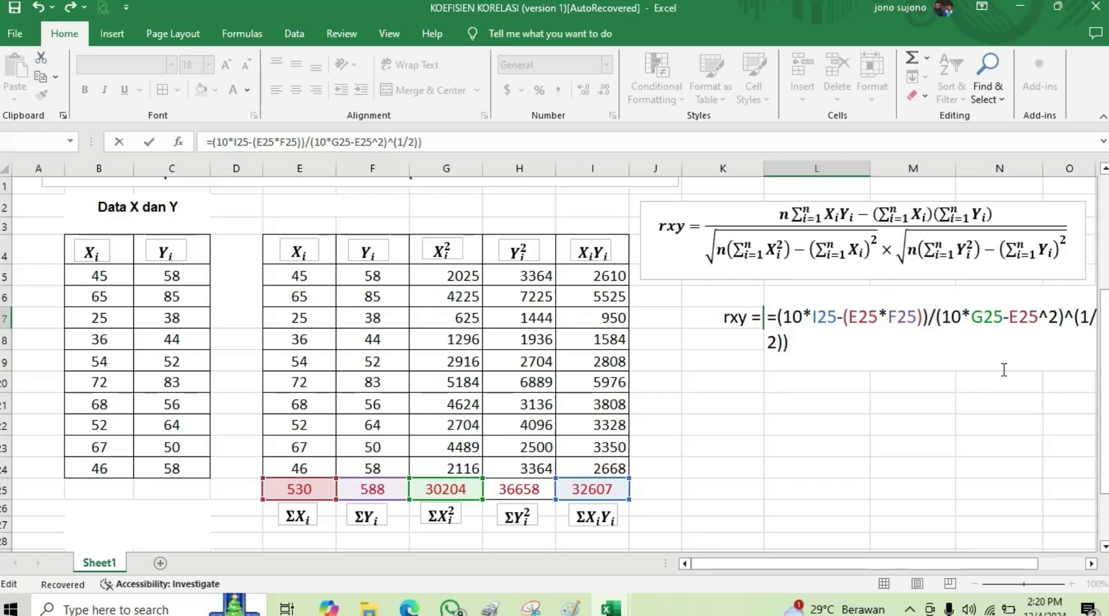
type("(")
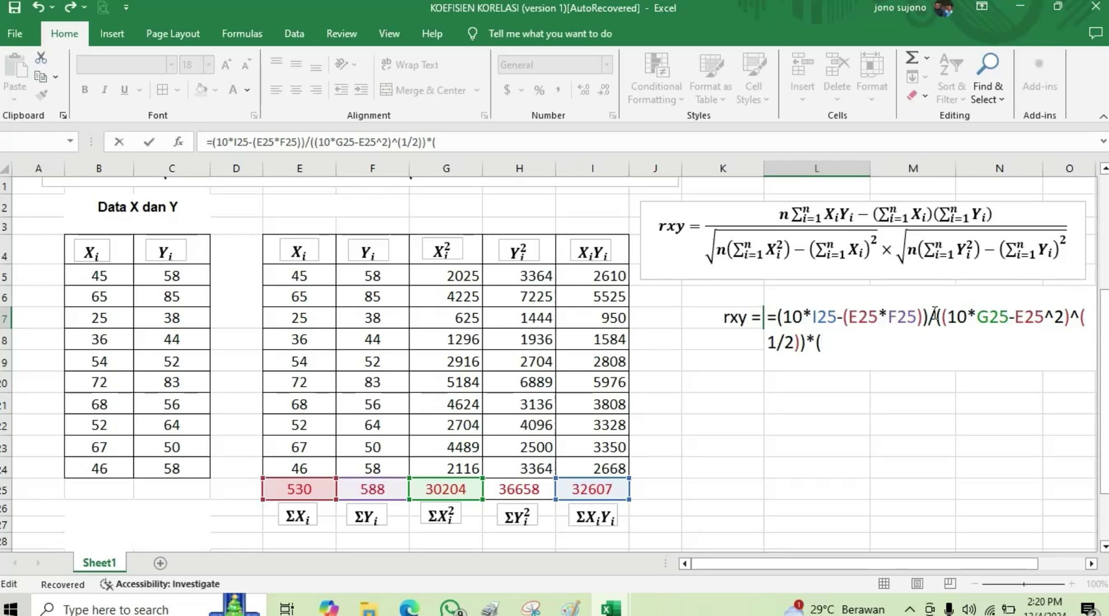
Write the second denominator factor as ((10*H25-F25^2)^(1/2)) for the Y part of the formula
type("10*")
left_click(526, 496)
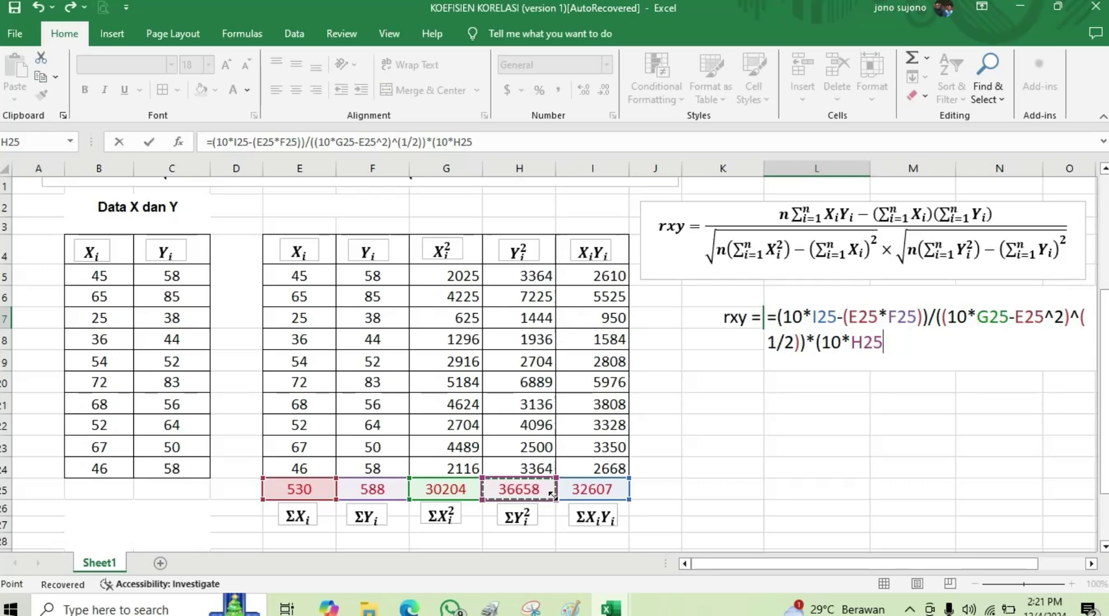
type("-")
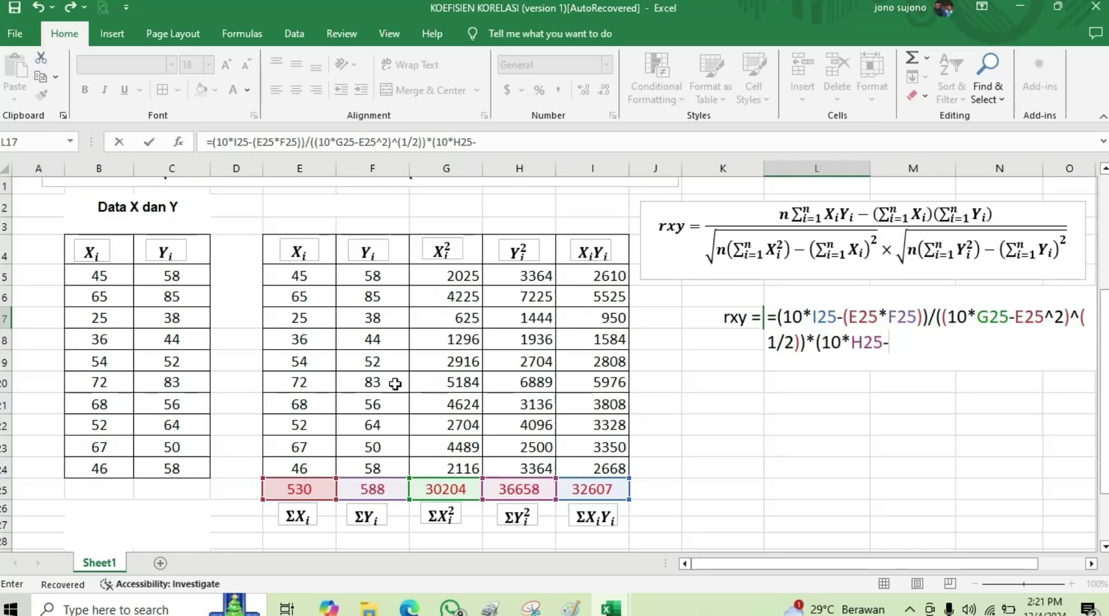
left_click(379, 492)
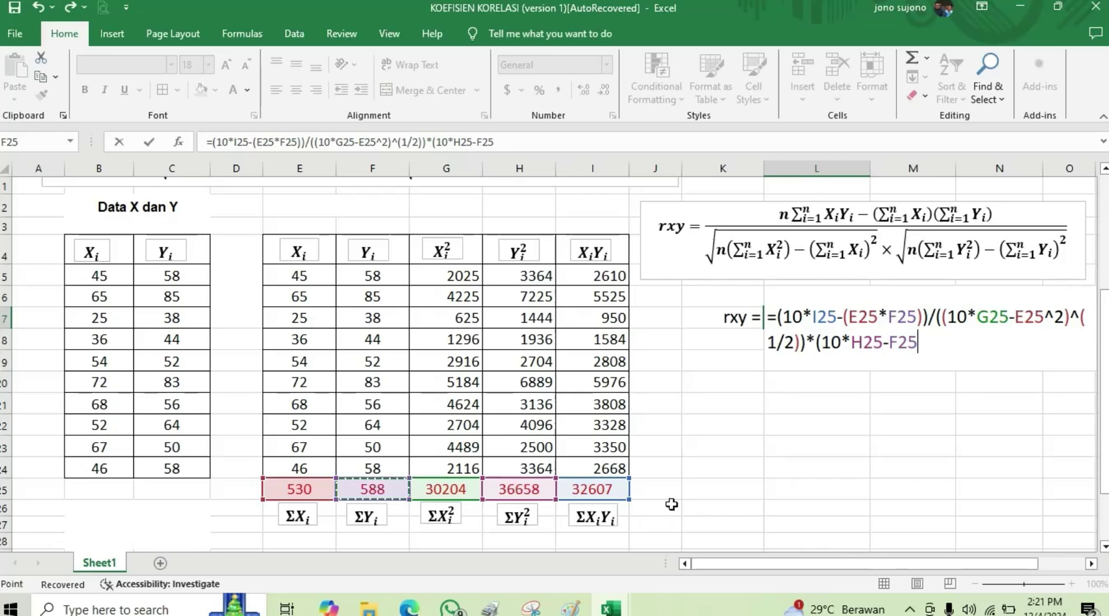
type("^2")
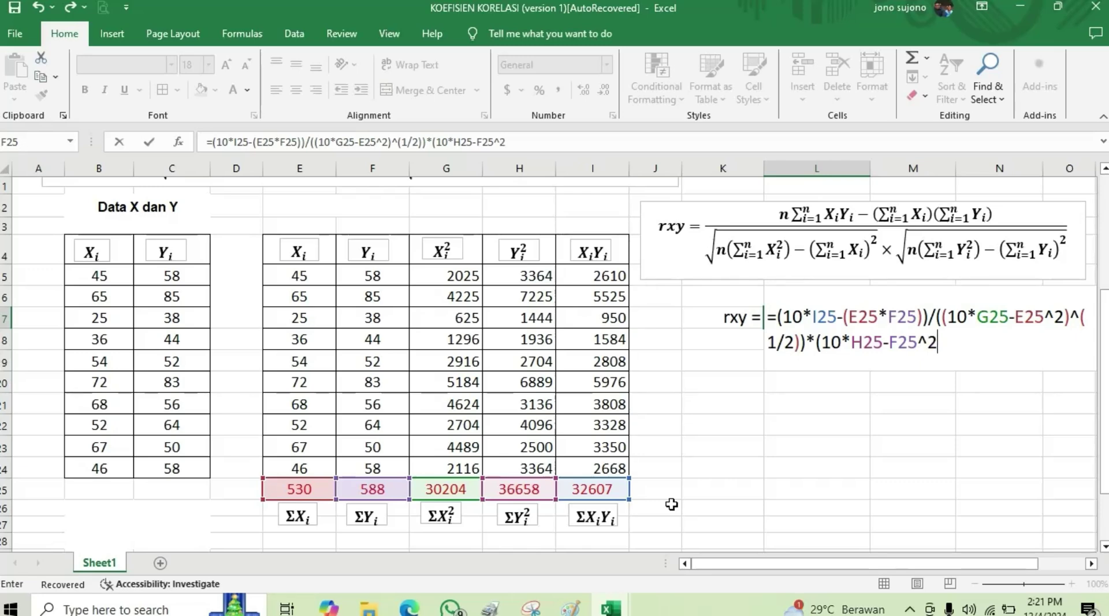
type(")^(1")
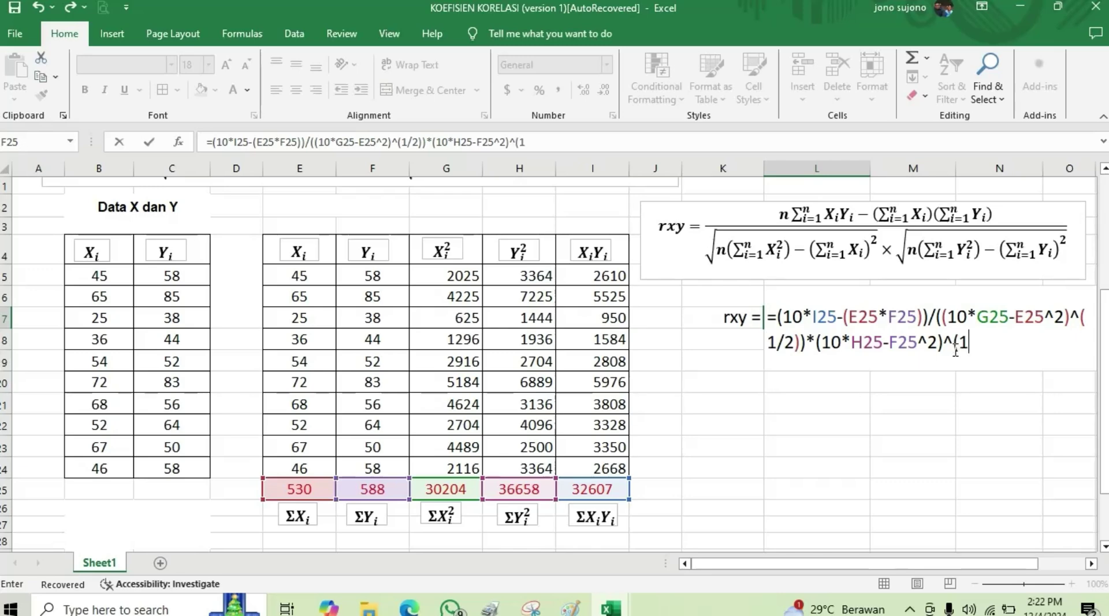
type("2)")
left_click(816, 341)
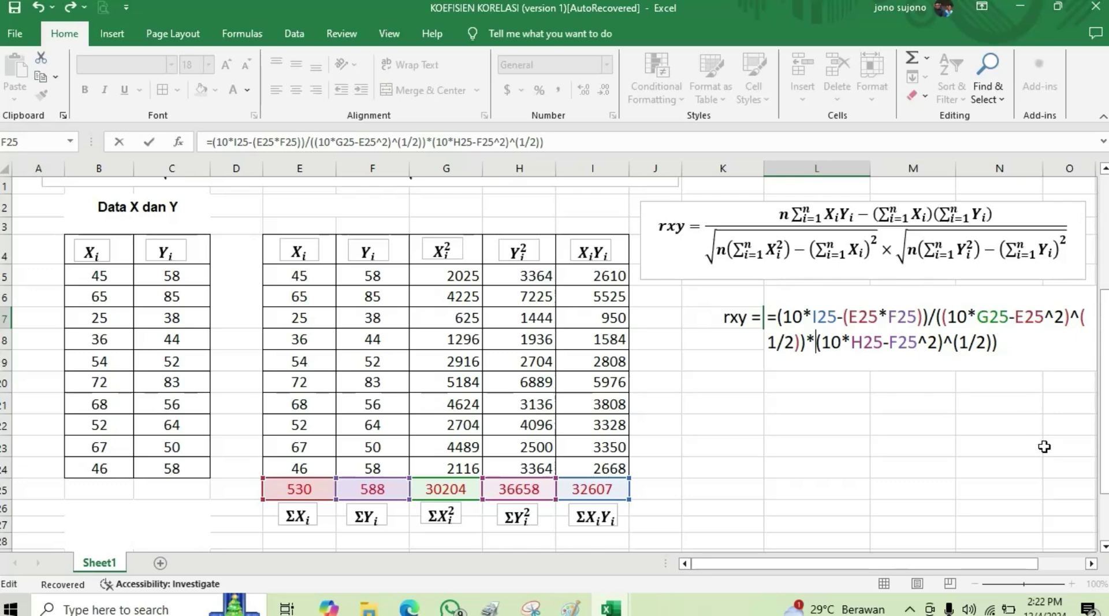
type("(")
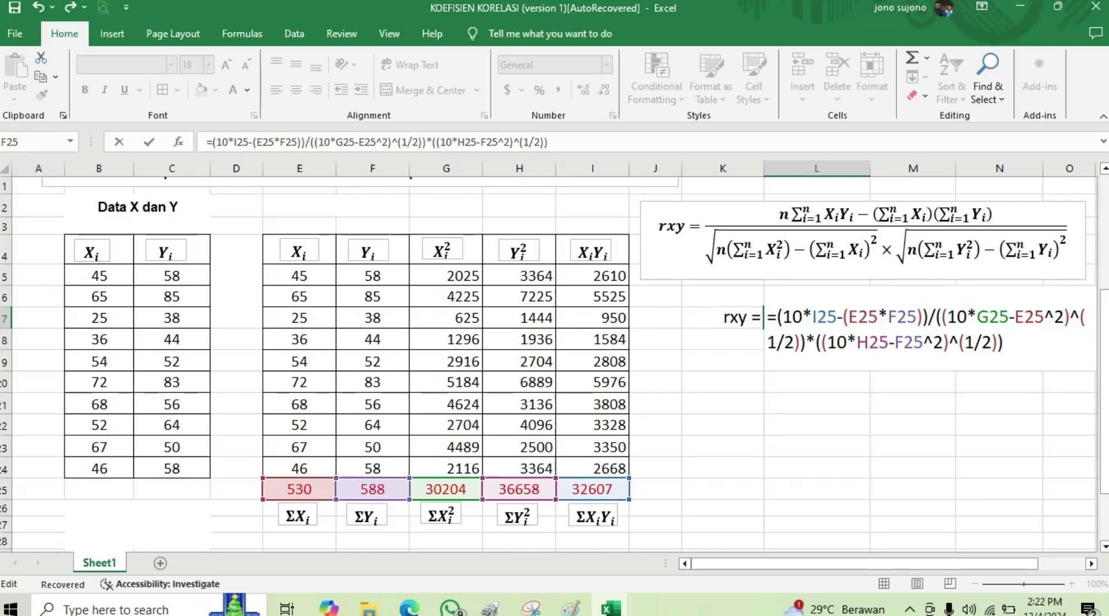
Enclose the whole denominator, both square-root factors, in an outer pair of parentheses and enter the formula in L17
type(")")
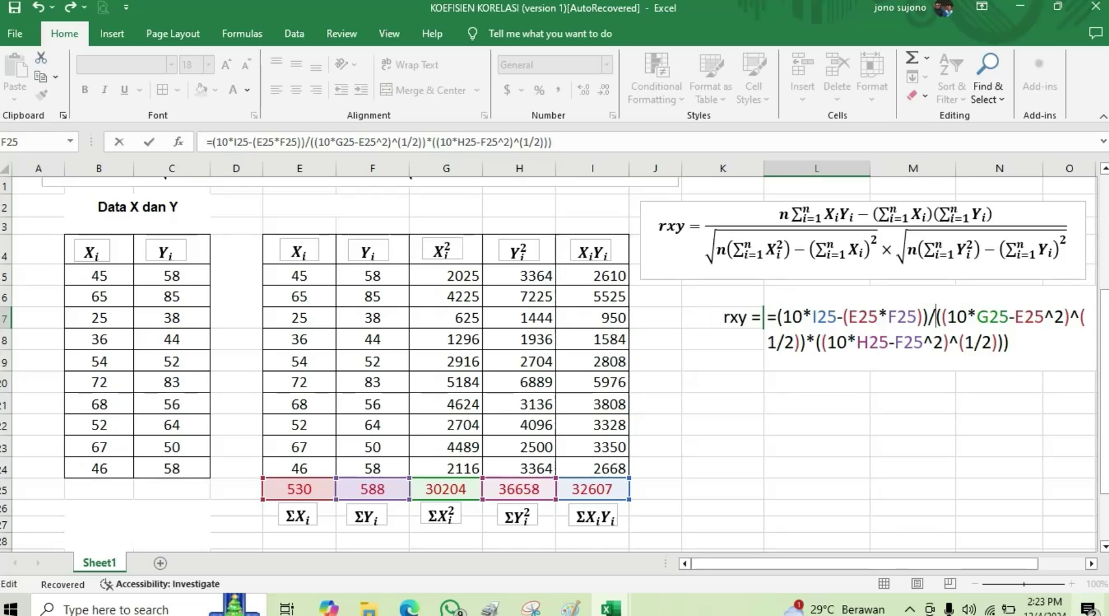
type("(")
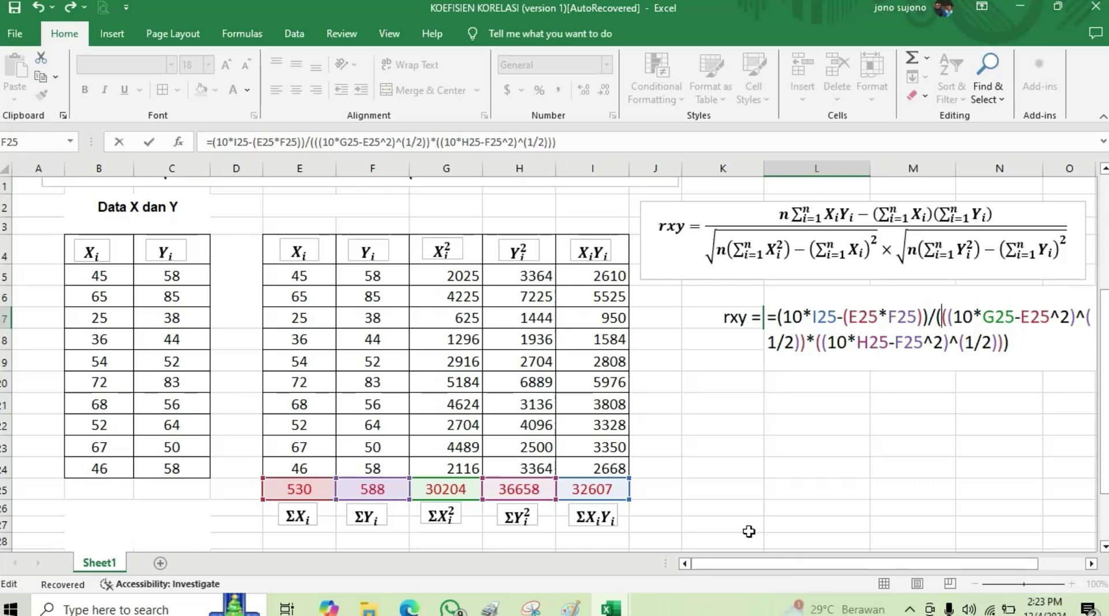
key("Return")
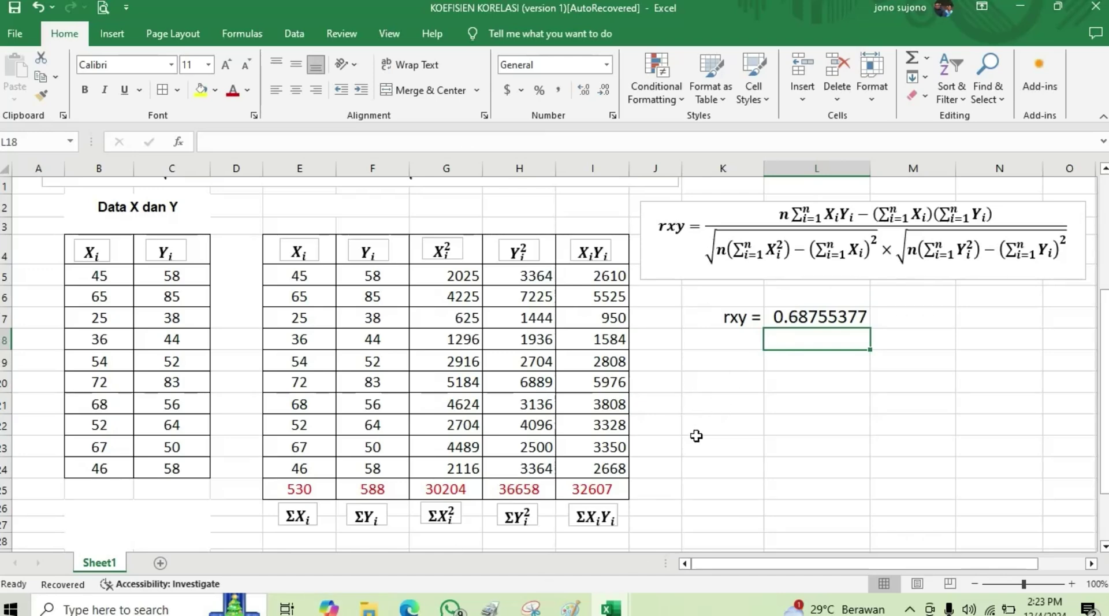
Check the finished formula in L17 against the rxy equation shown above it
left_click(803, 316)
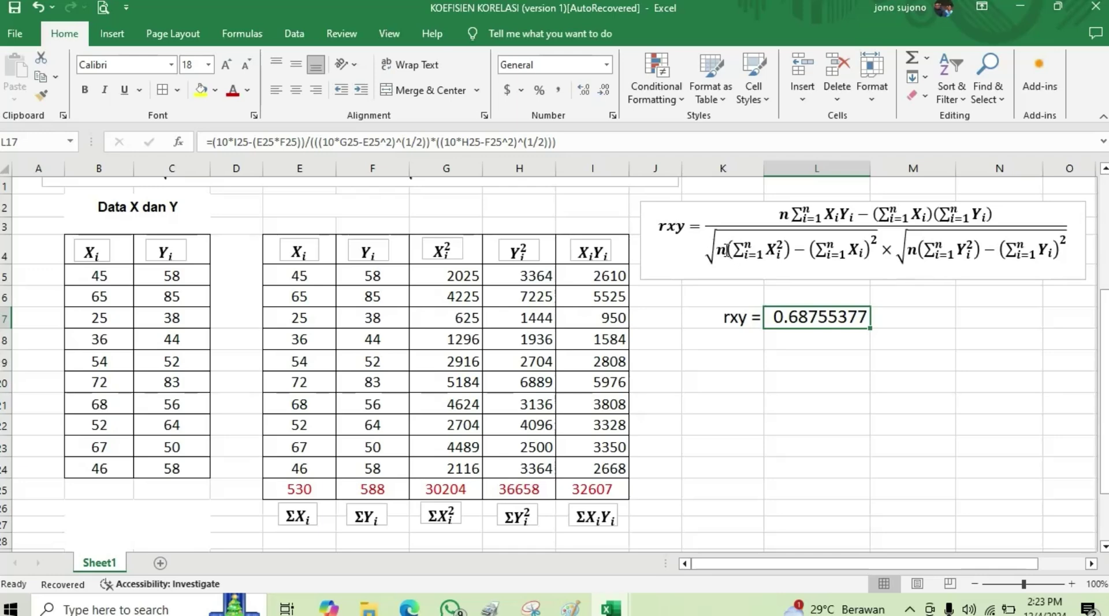
left_click(732, 357)
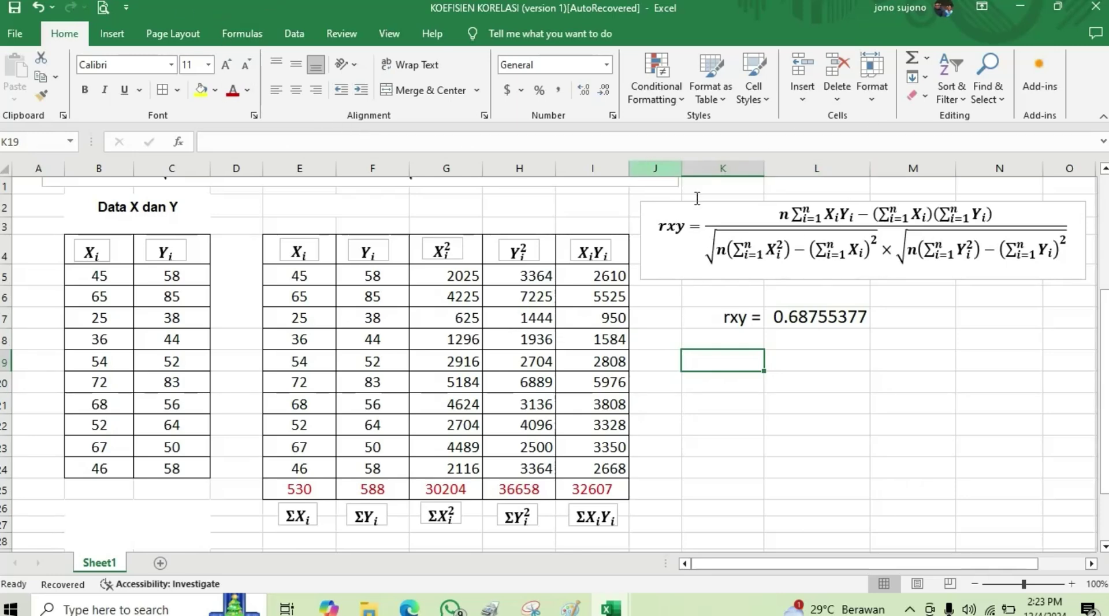
left_click(797, 317)
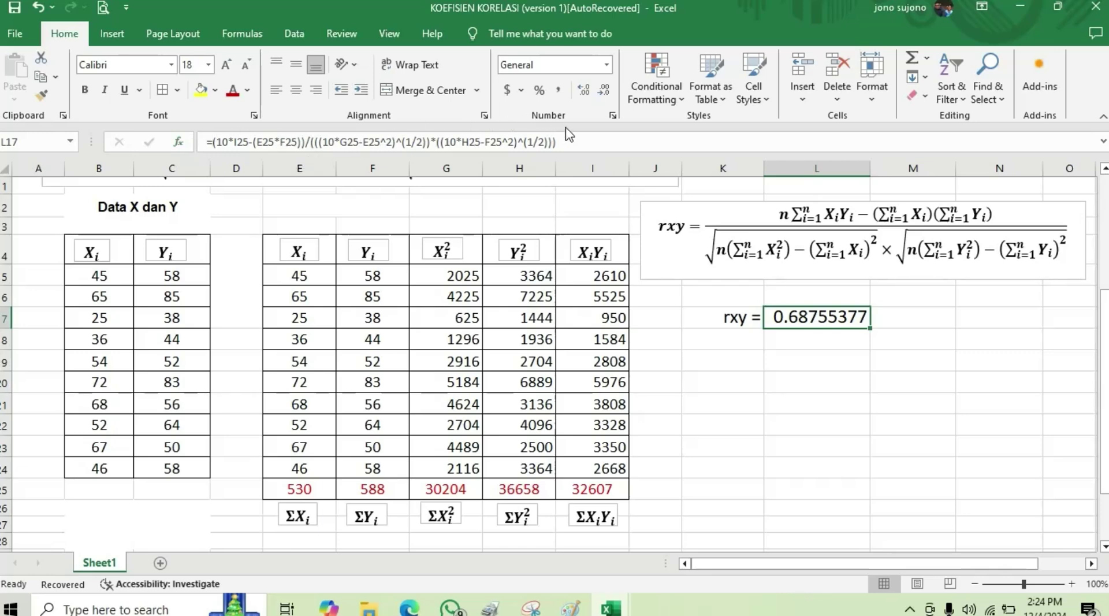
left_click(733, 357)
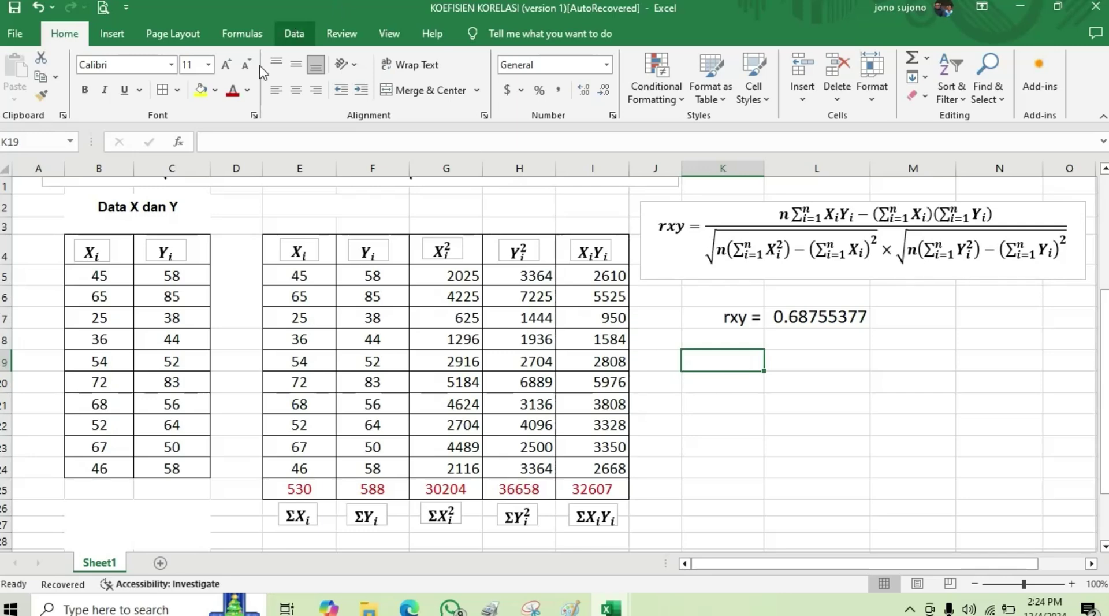
Label K19 with "rxy =" at font size 18 and align it to the right
left_click(209, 69)
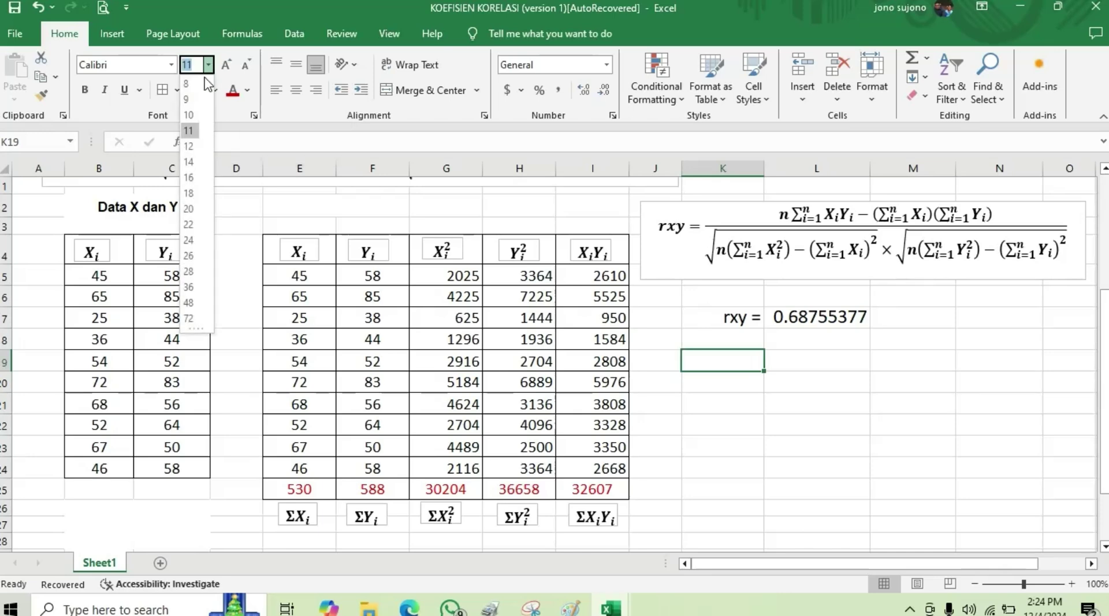
left_click(191, 194)
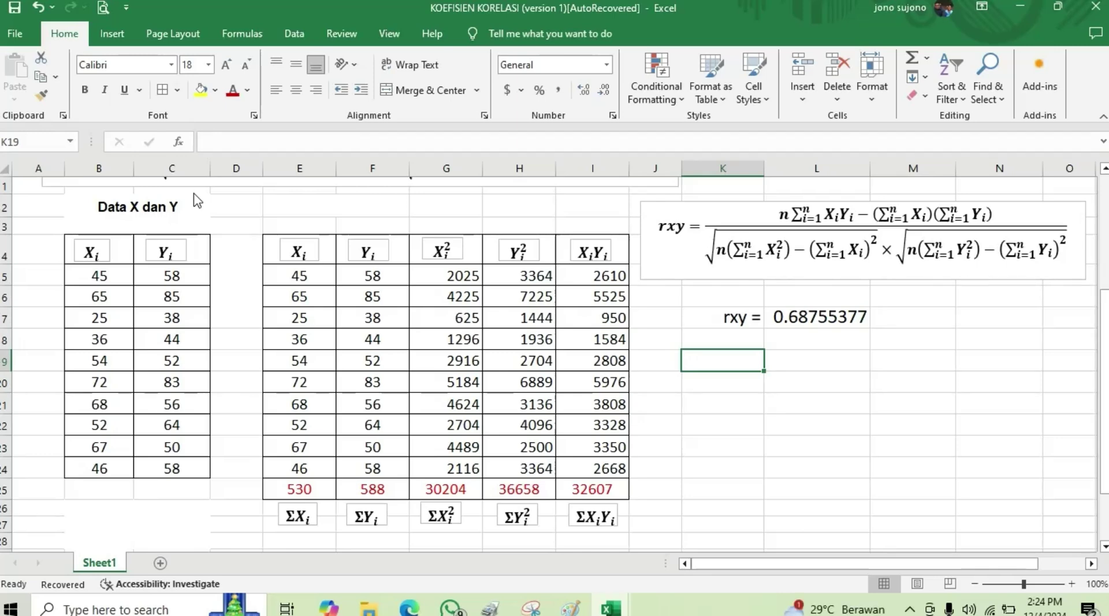
type("rxy =")
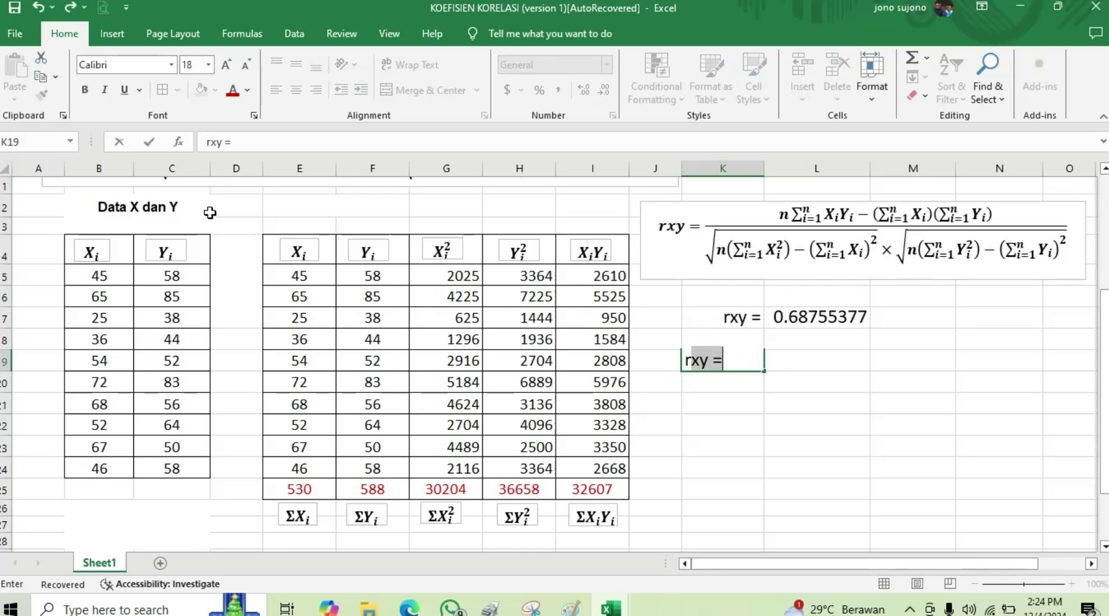
key("Return")
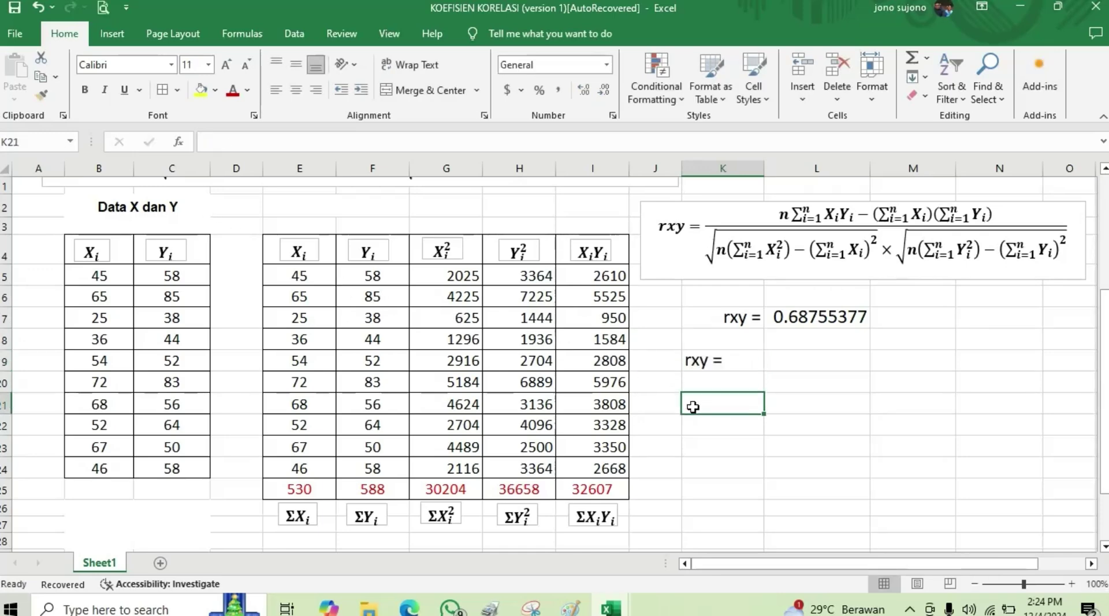
left_click(707, 361)
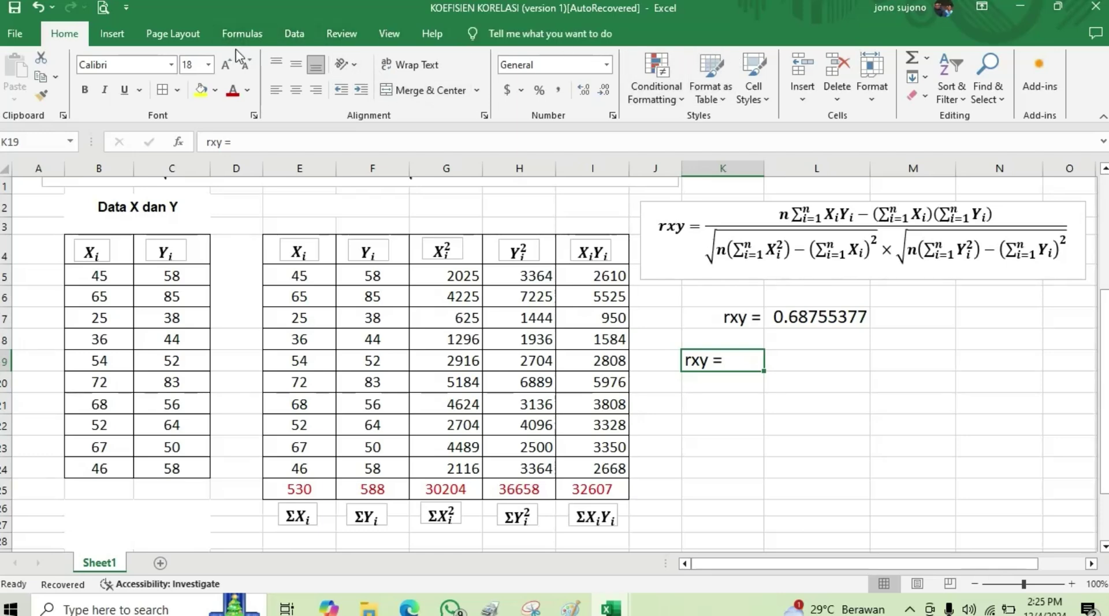
left_click(316, 90)
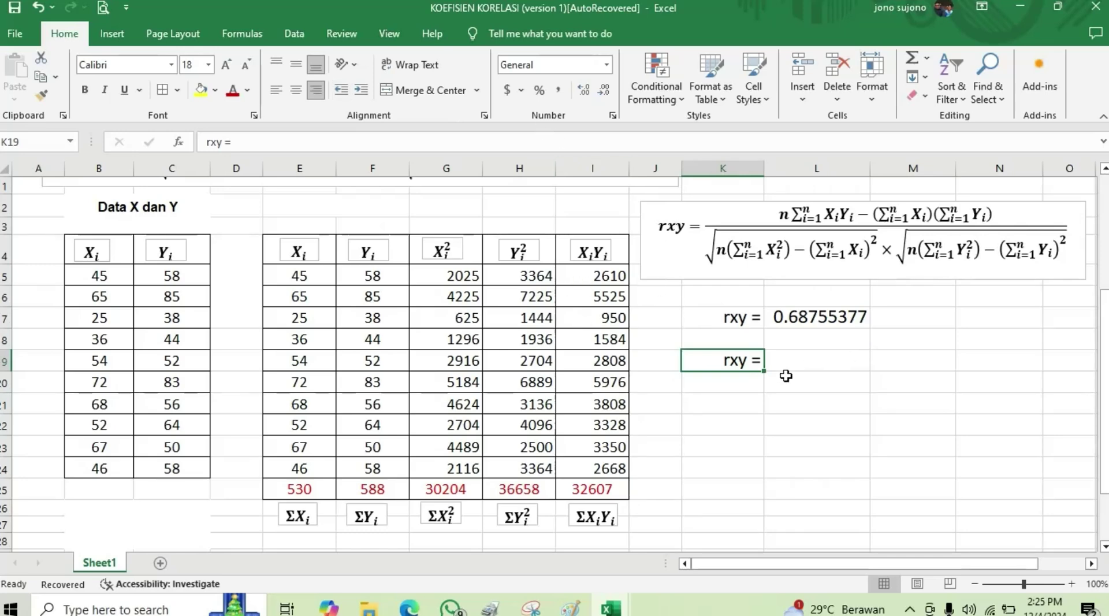
left_click(812, 358)
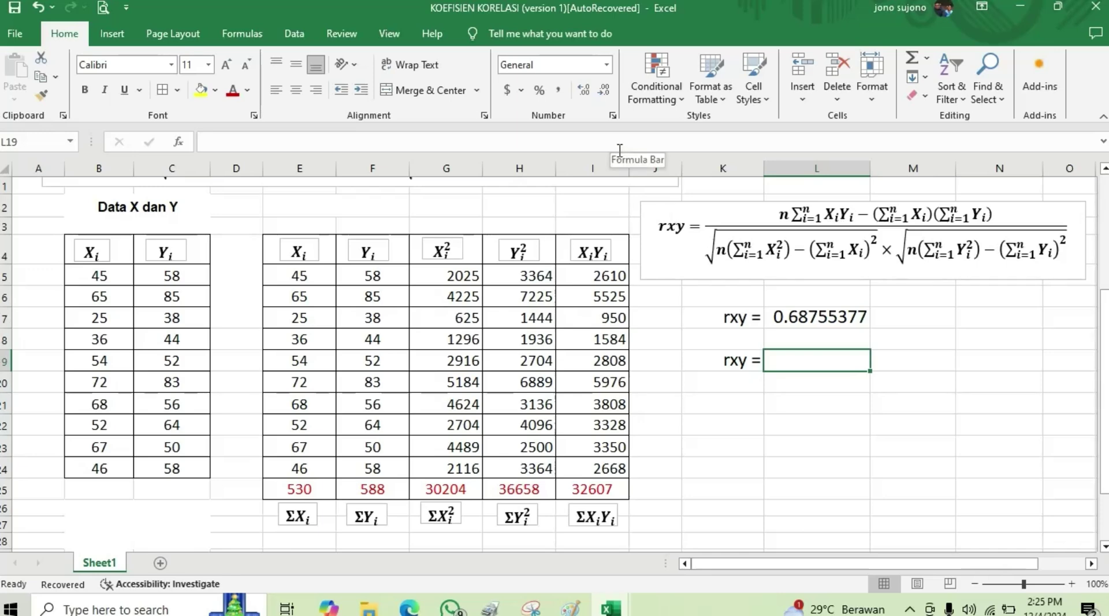
type("count(")
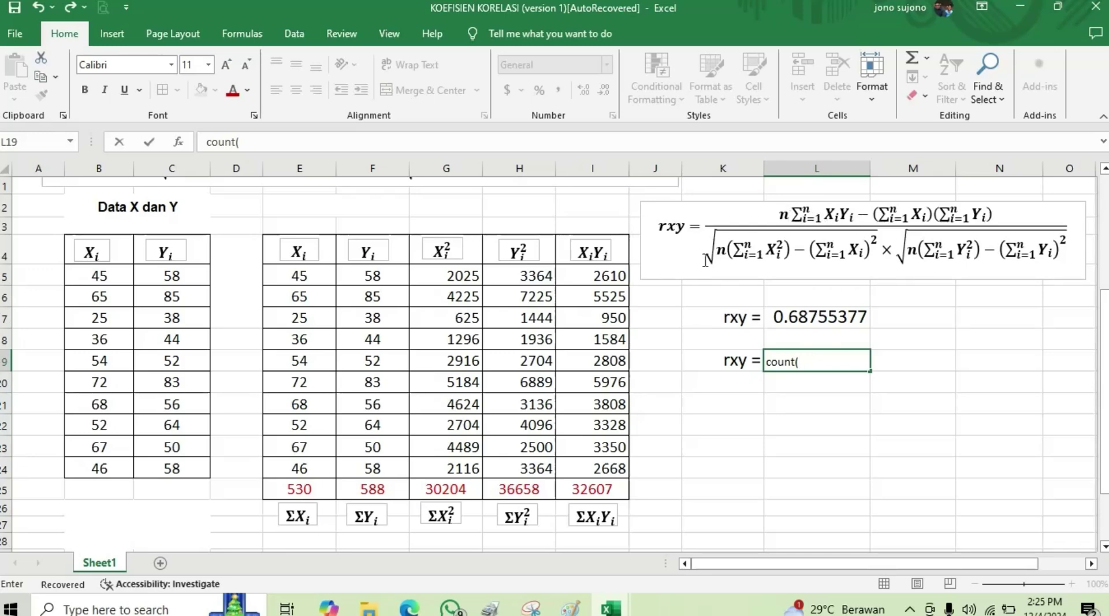
left_click(600, 271)
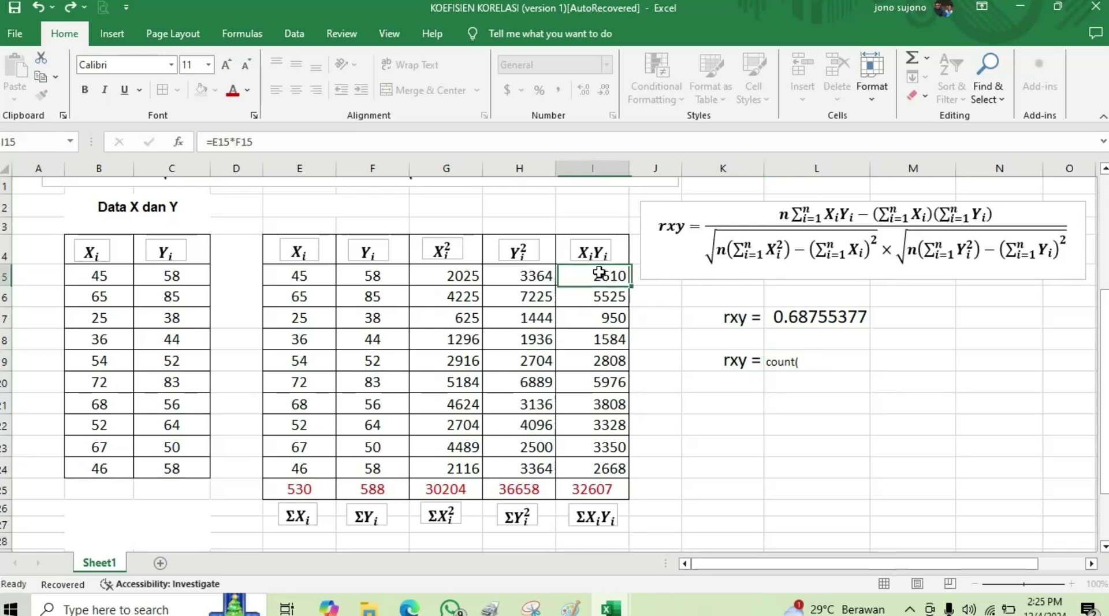
left_click_drag(597, 296, 595, 465)
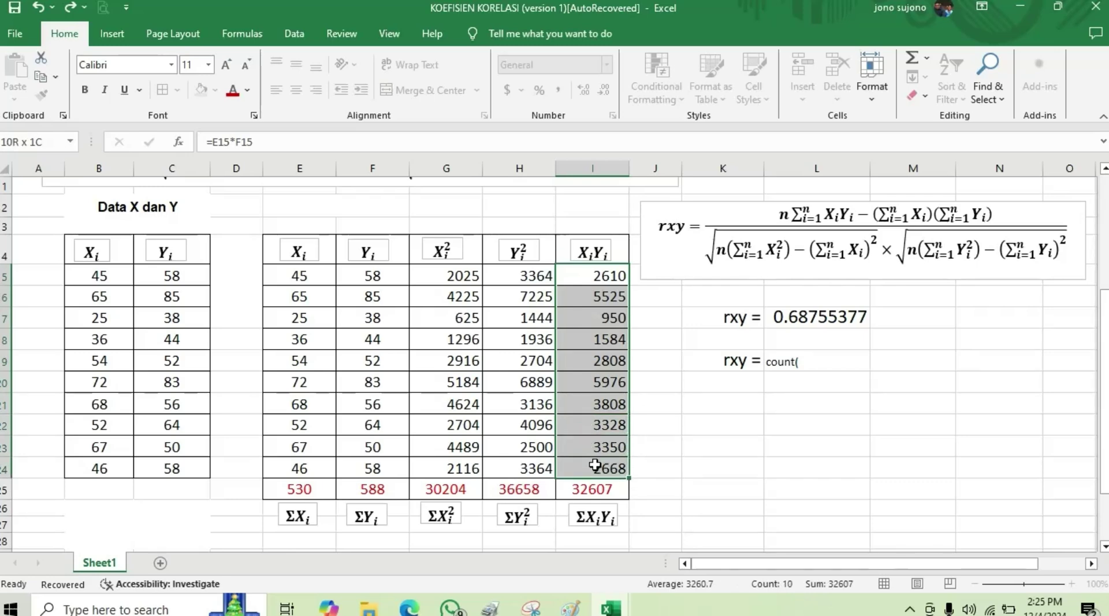
left_click_drag(595, 465, 595, 465)
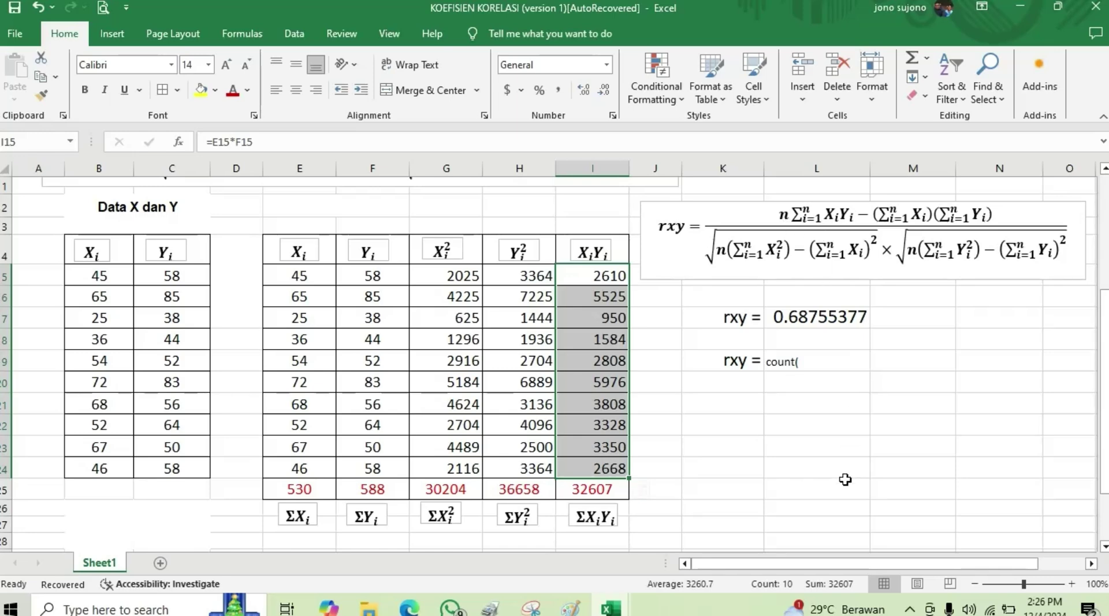
type("*")
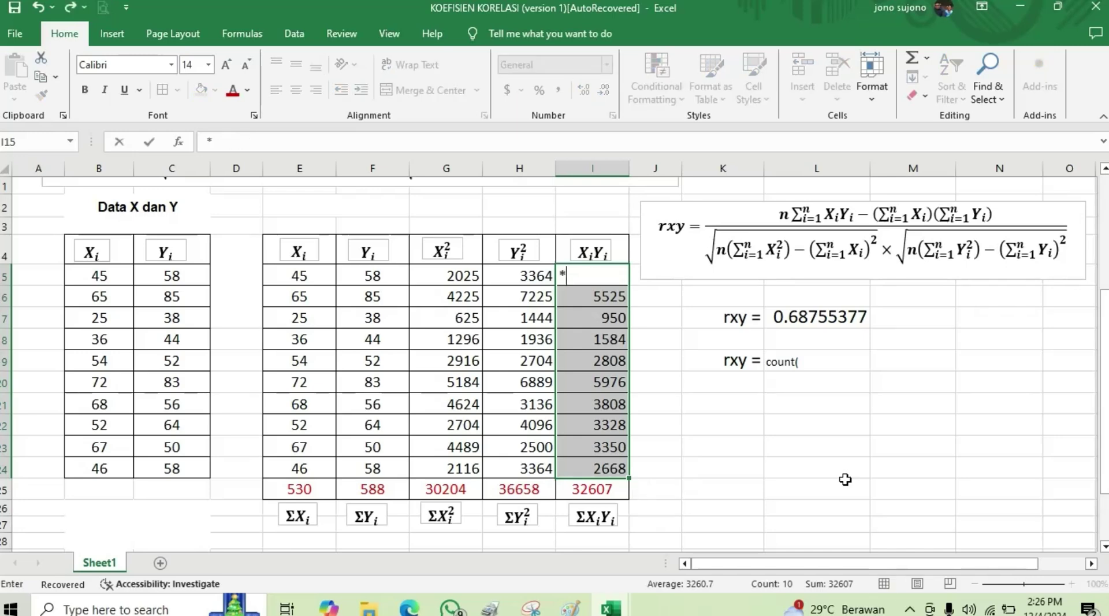
left_click(609, 487)
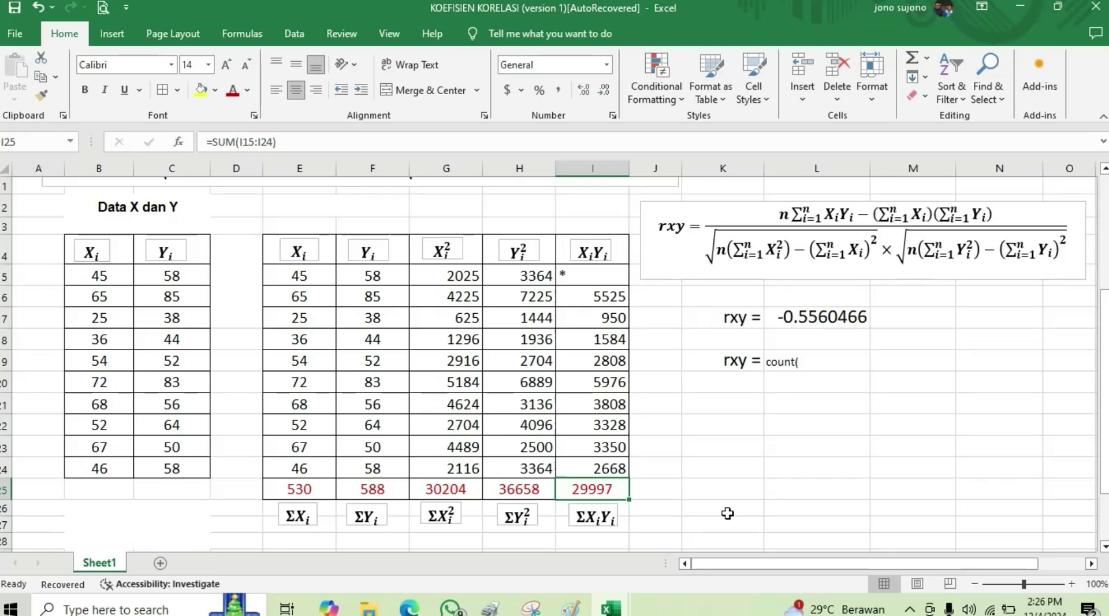
left_click(796, 364)
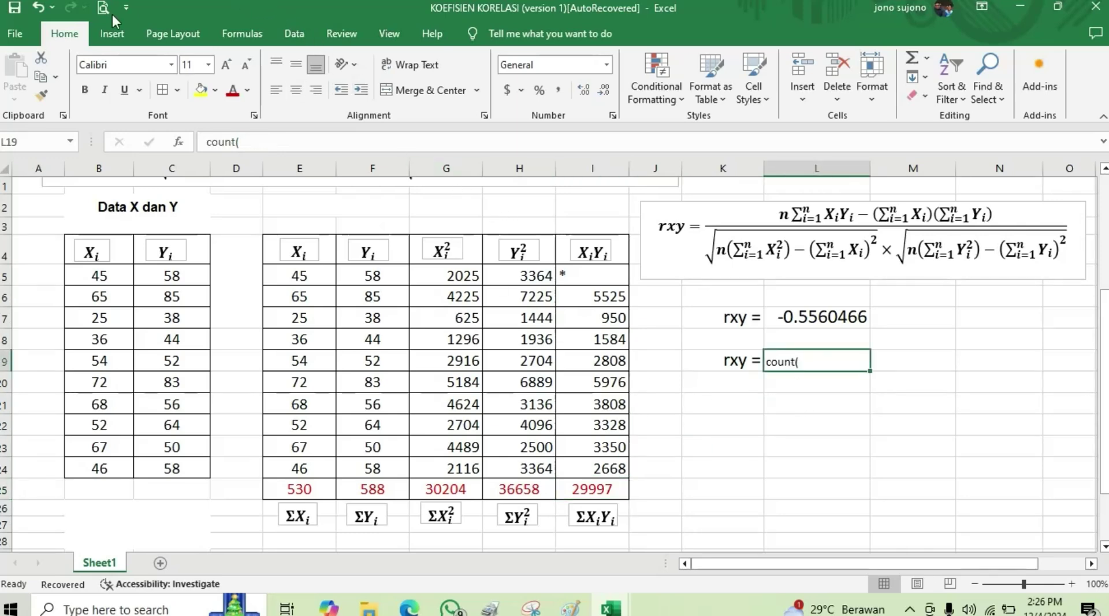
left_click(37, 2)
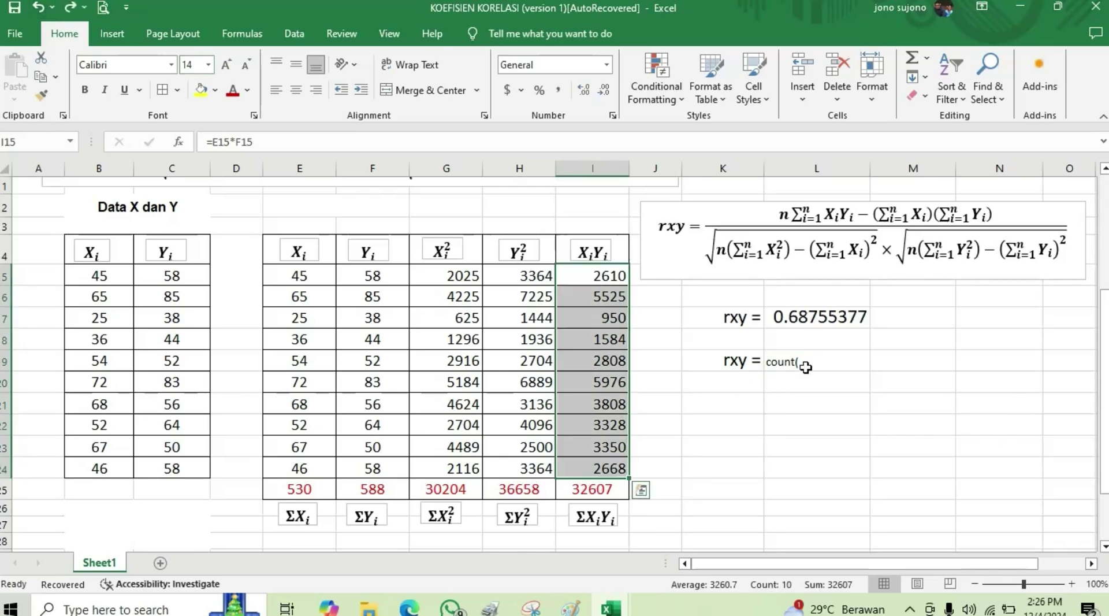
Clear the stray count( text from L19
left_click(787, 362)
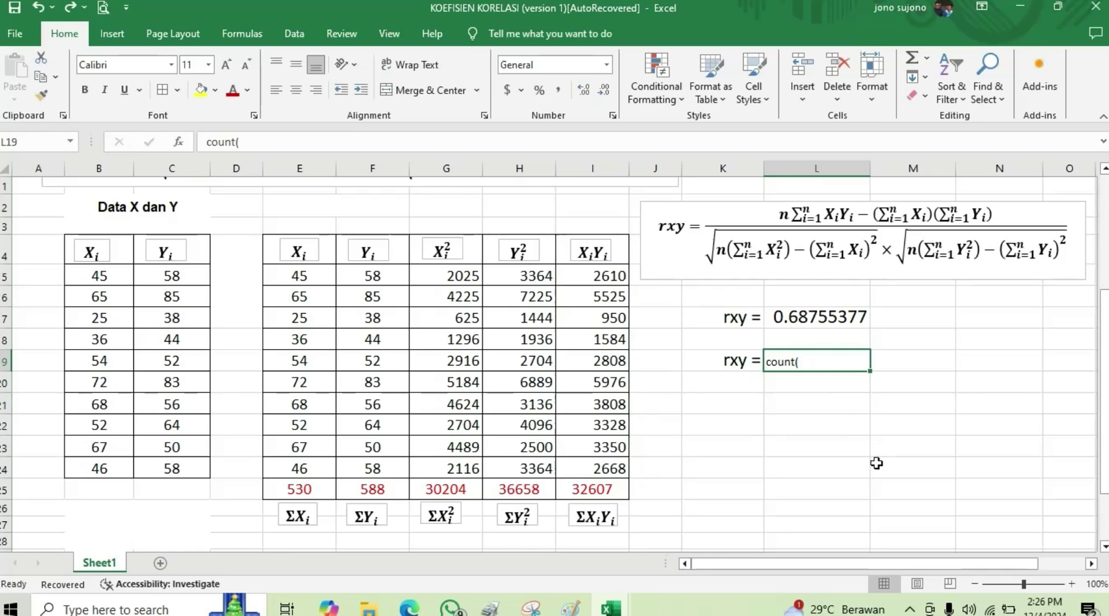
type("=")
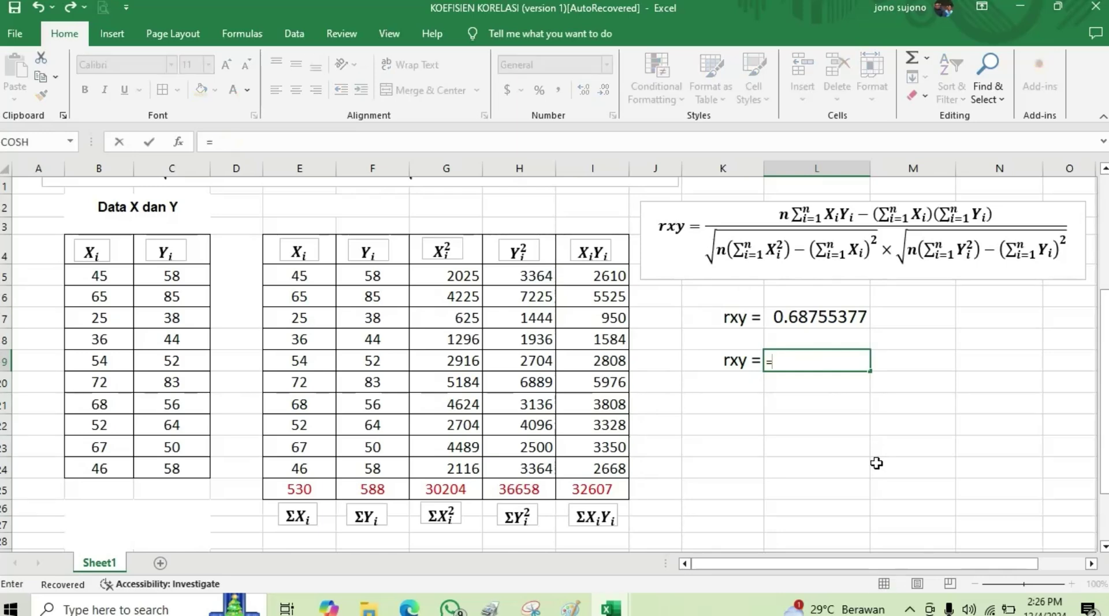
type("co")
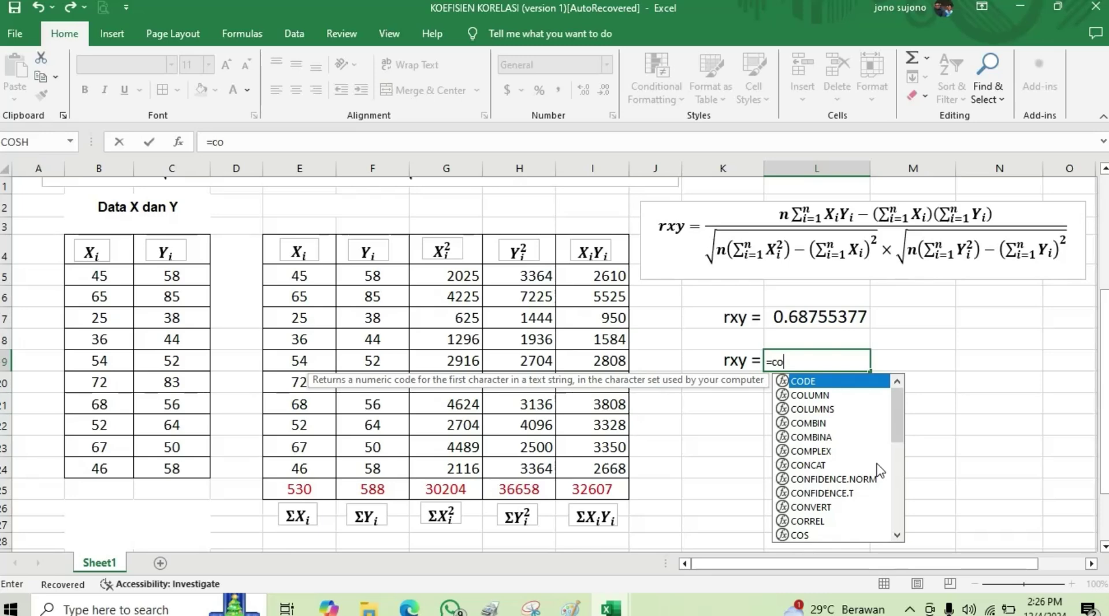
key("BackSpace")
key("BackSpace")
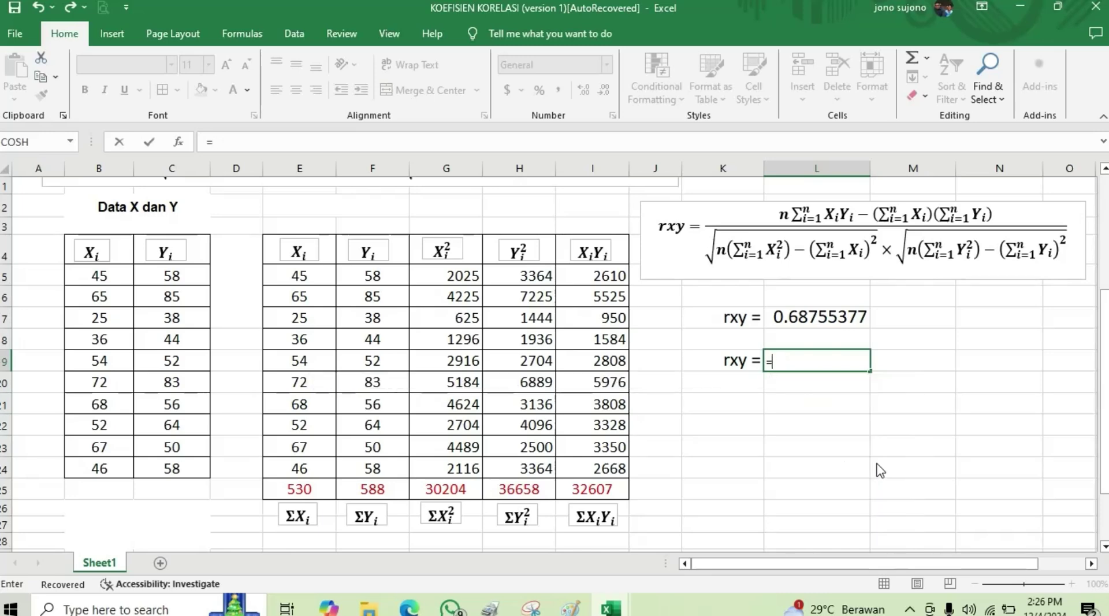
key("BackSpace")
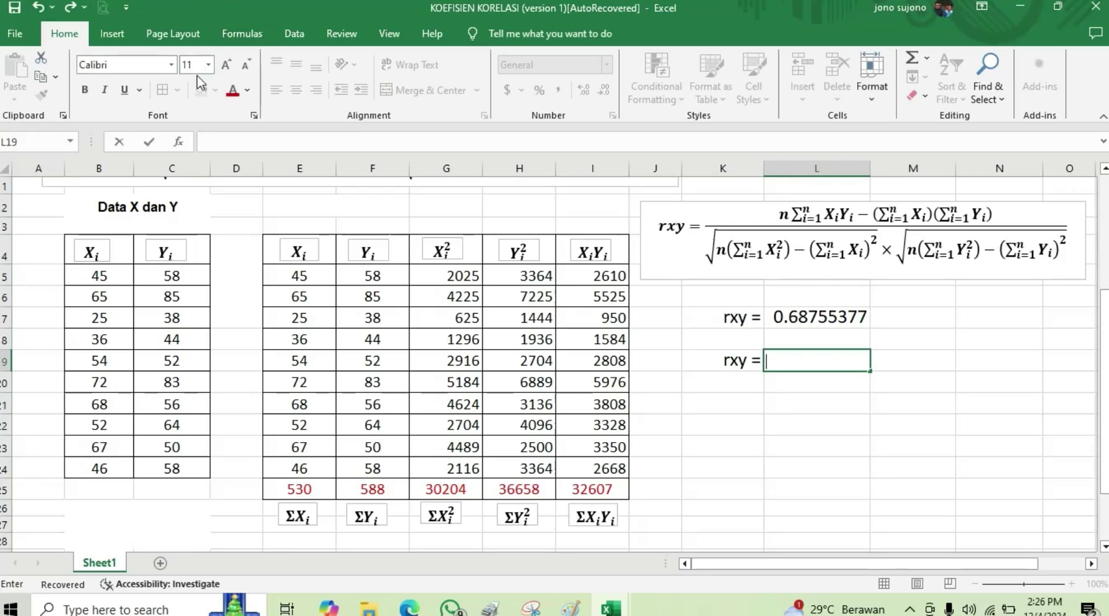
Set the font size for the entry in L19 to 18
left_click(210, 66)
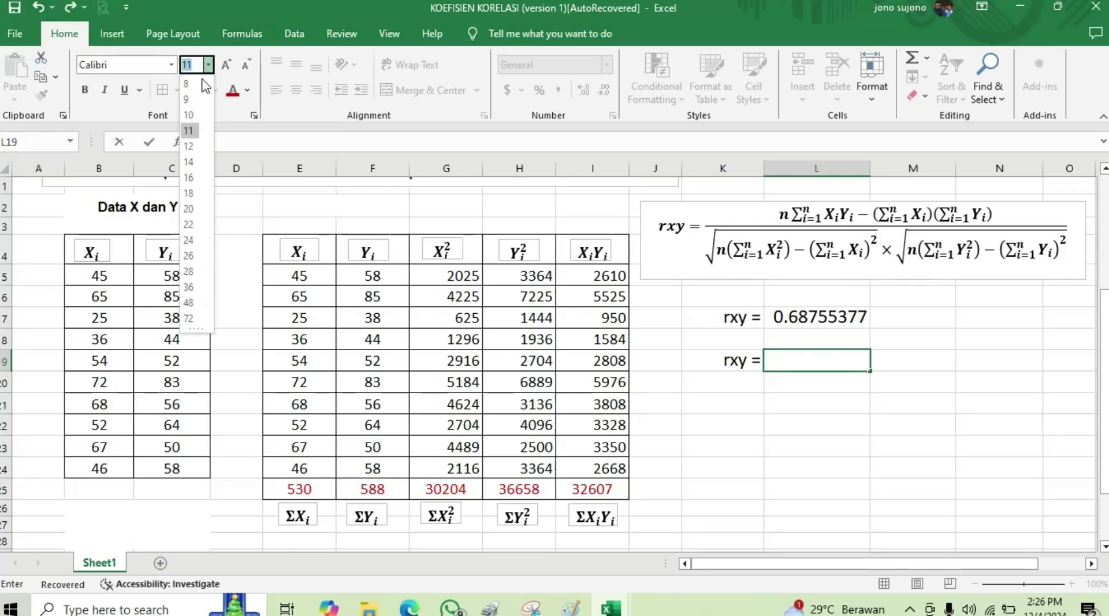
left_click(189, 193)
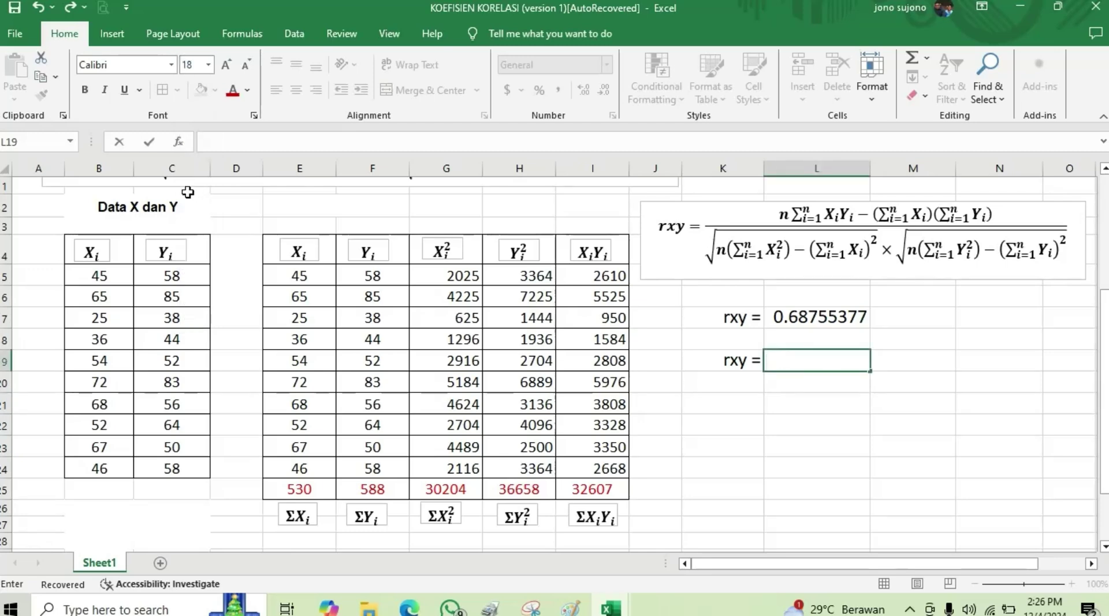
type("-")
key("Escape")
type("=")
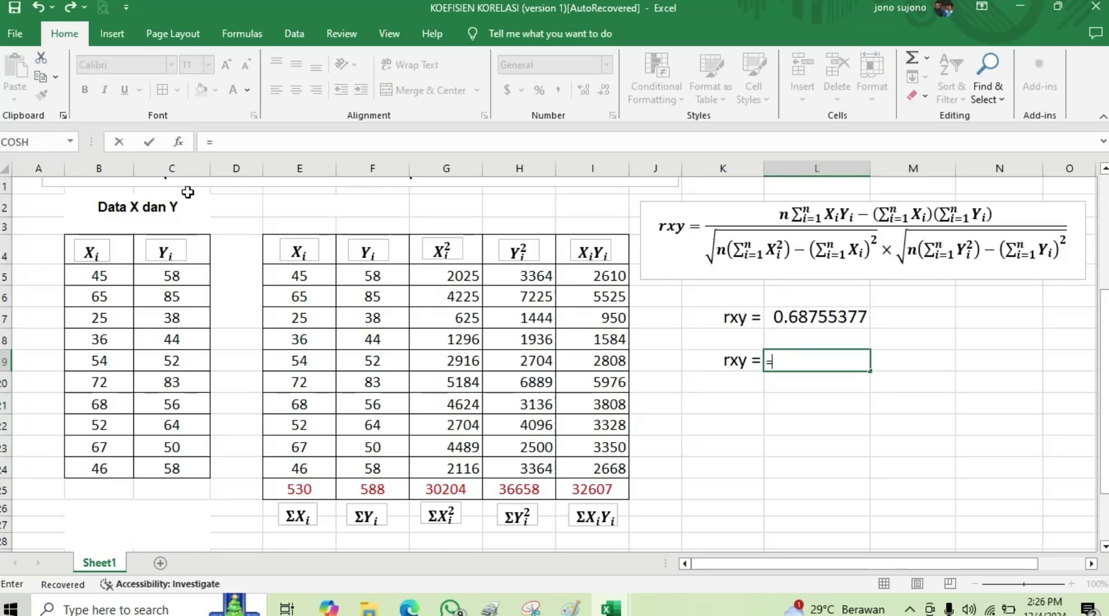
key("Escape")
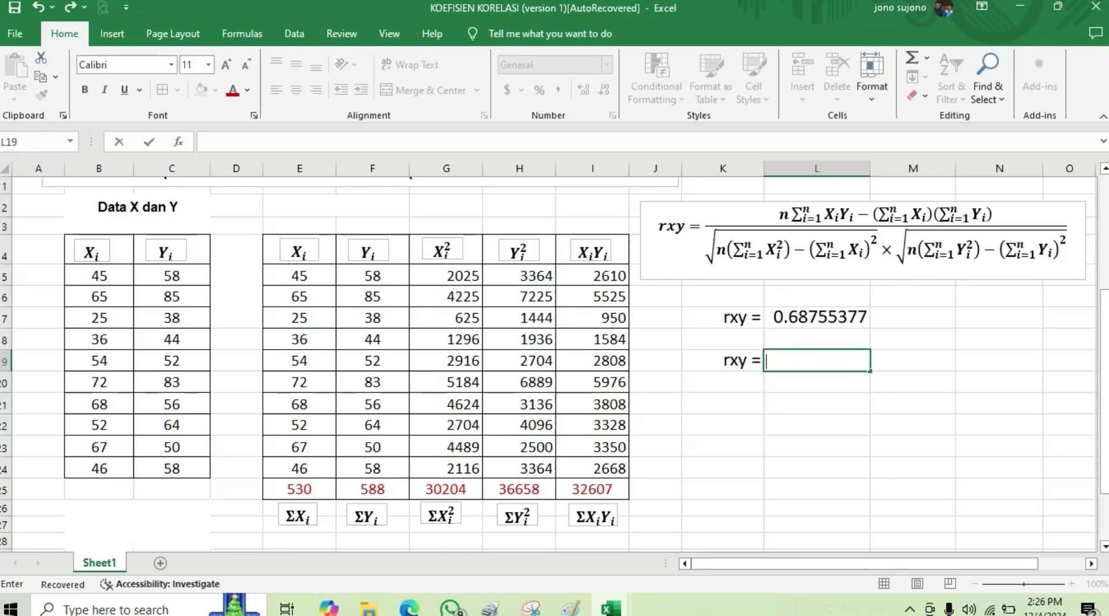
left_click(208, 65)
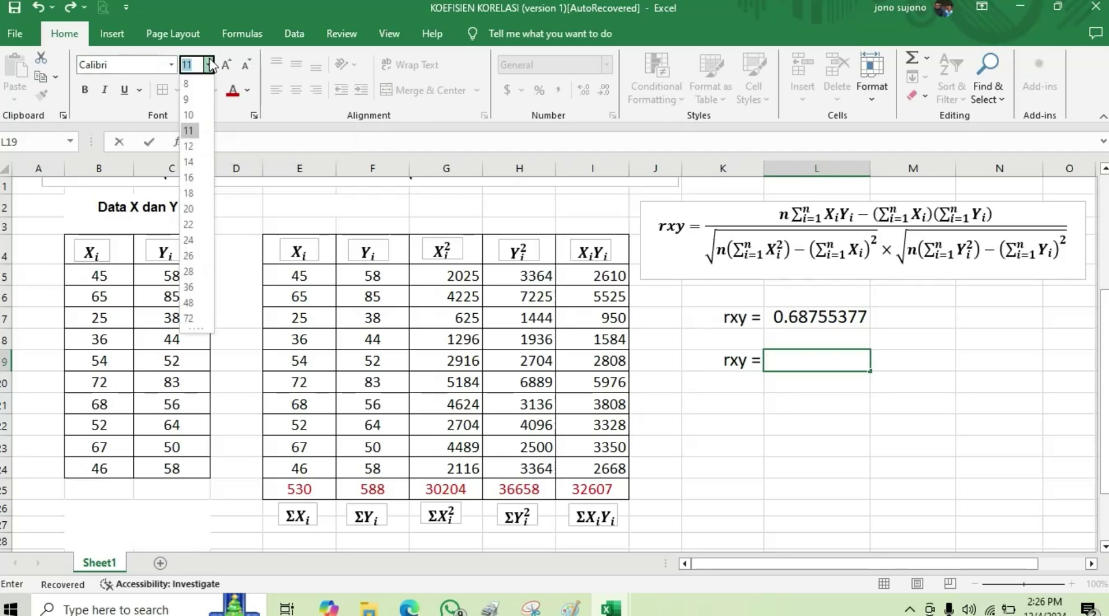
left_click(188, 193)
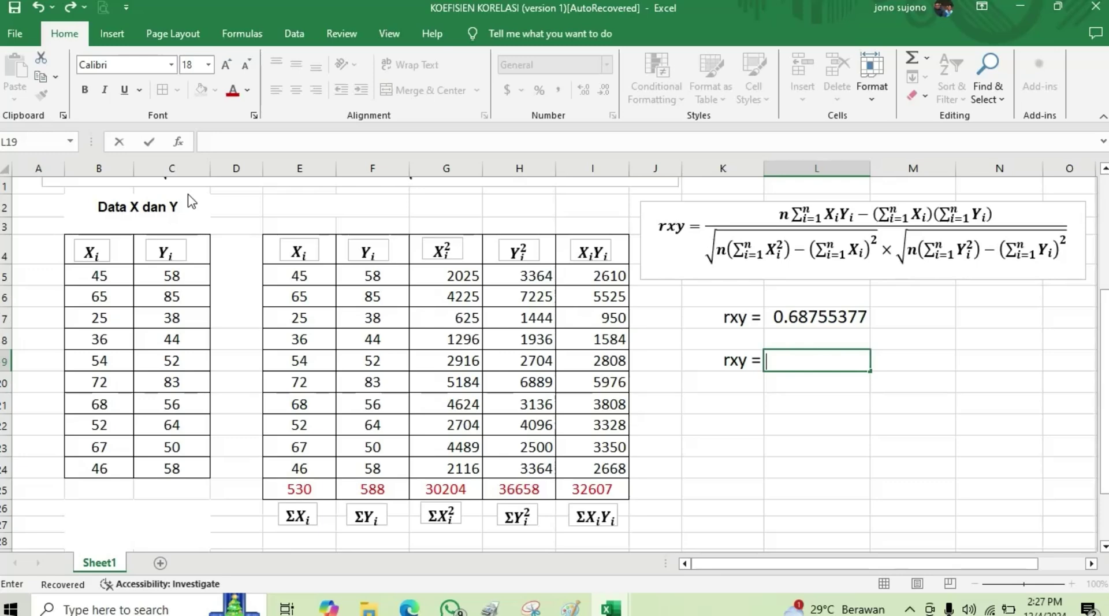
type("=")
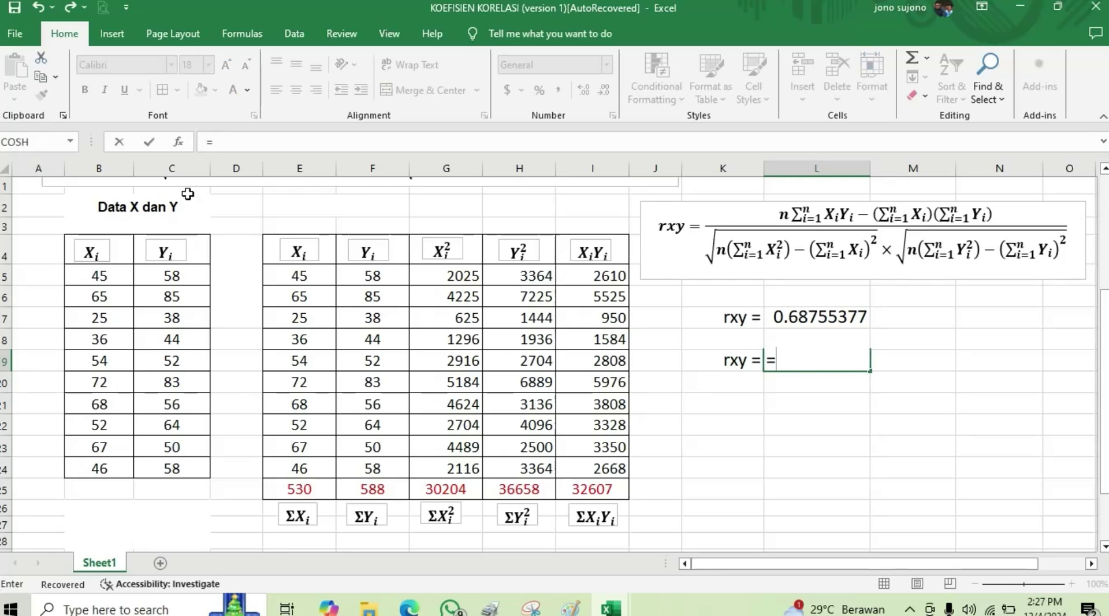
type("coun")
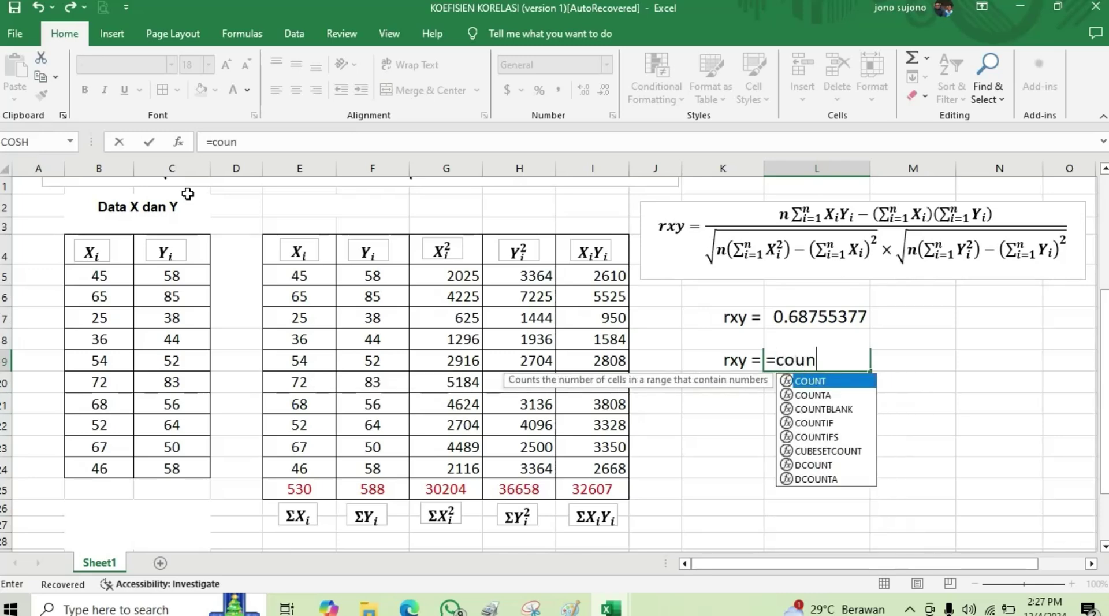
type("t(")
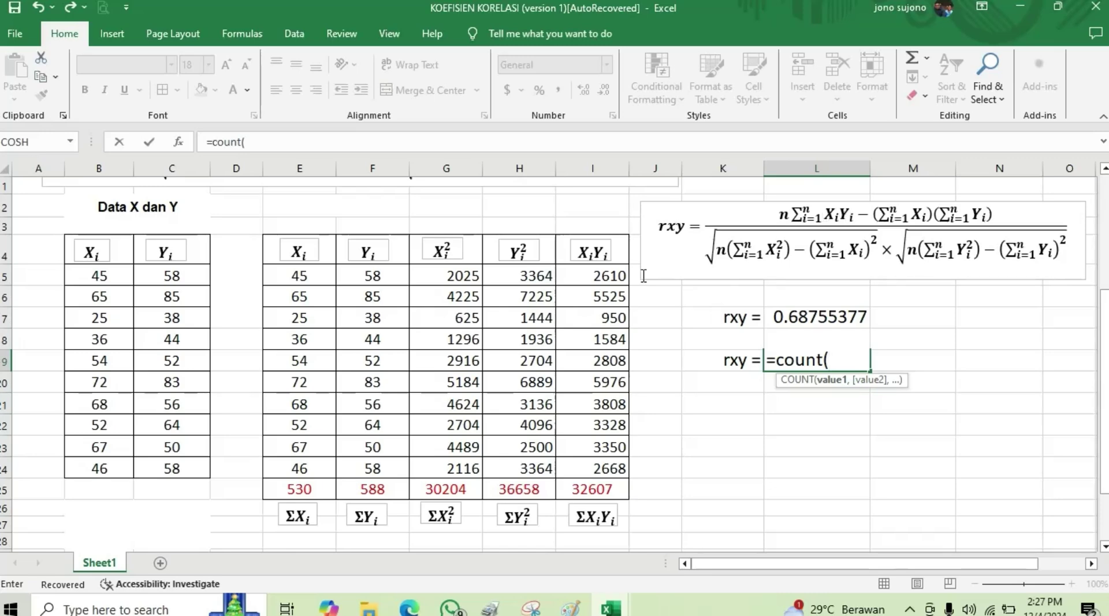
left_click(601, 277)
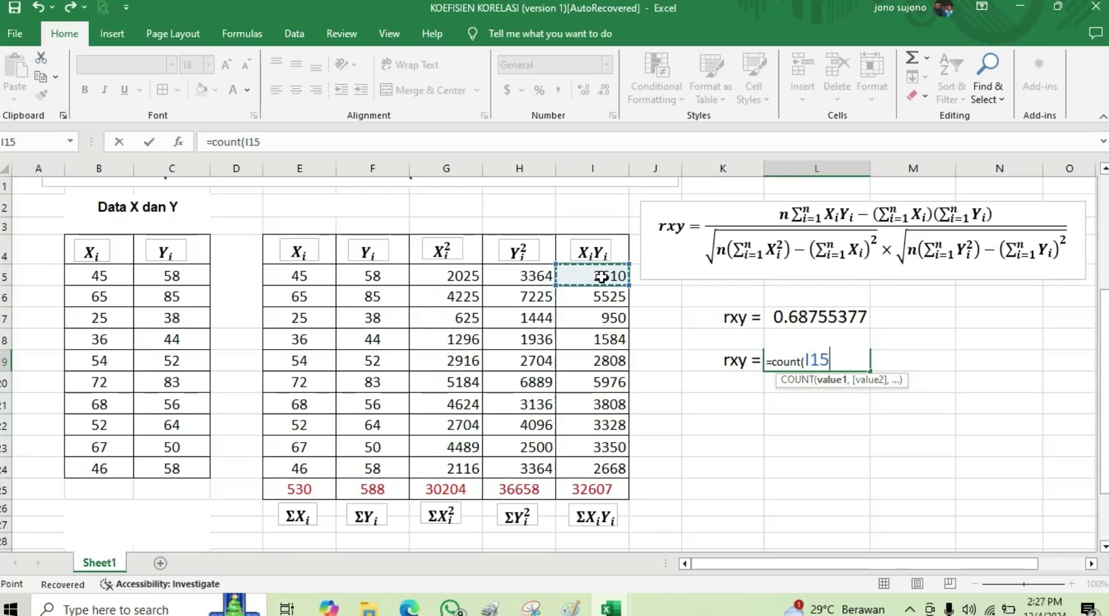
left_click_drag(602, 277, 617, 464)
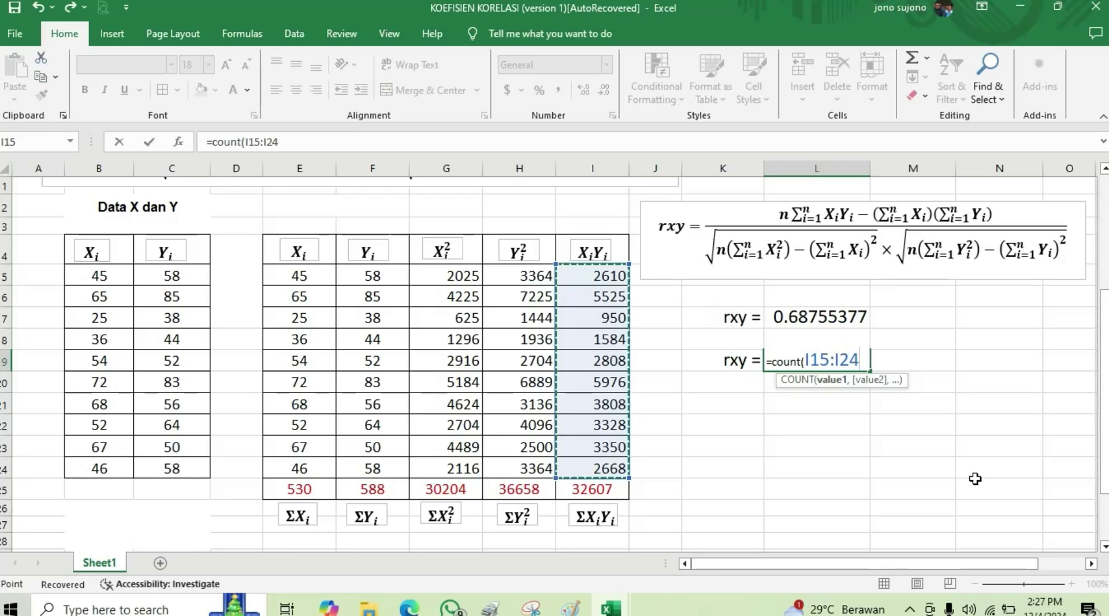
type("*")
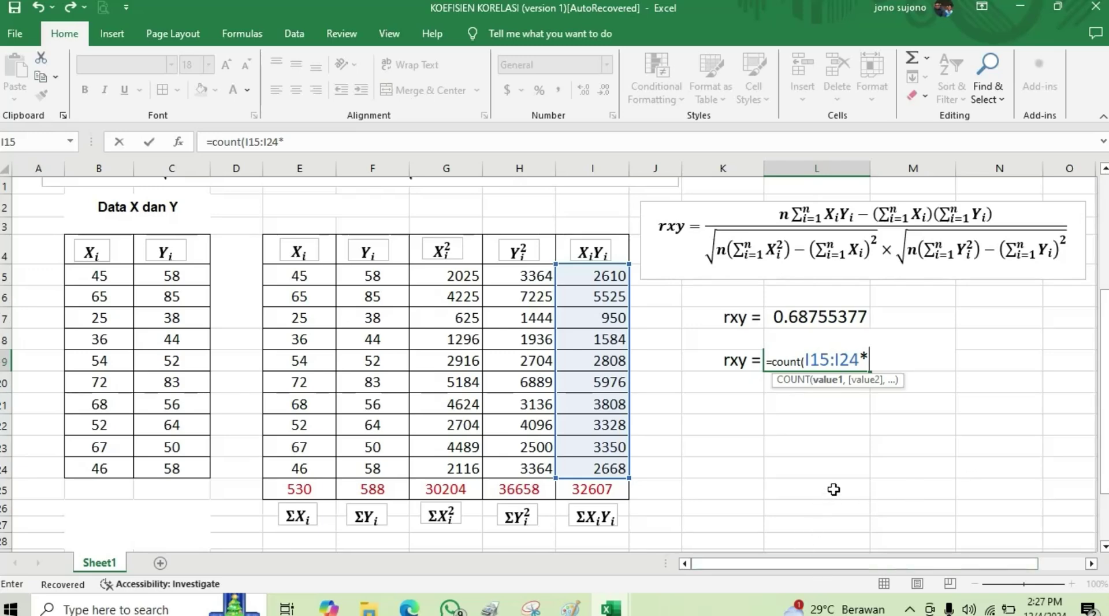
key("BackSpace")
key("BackSpace")
key("BackSpace")
key("BackSpace")
key("BackSpace")
key("BackSpace")
key("BackSpace")
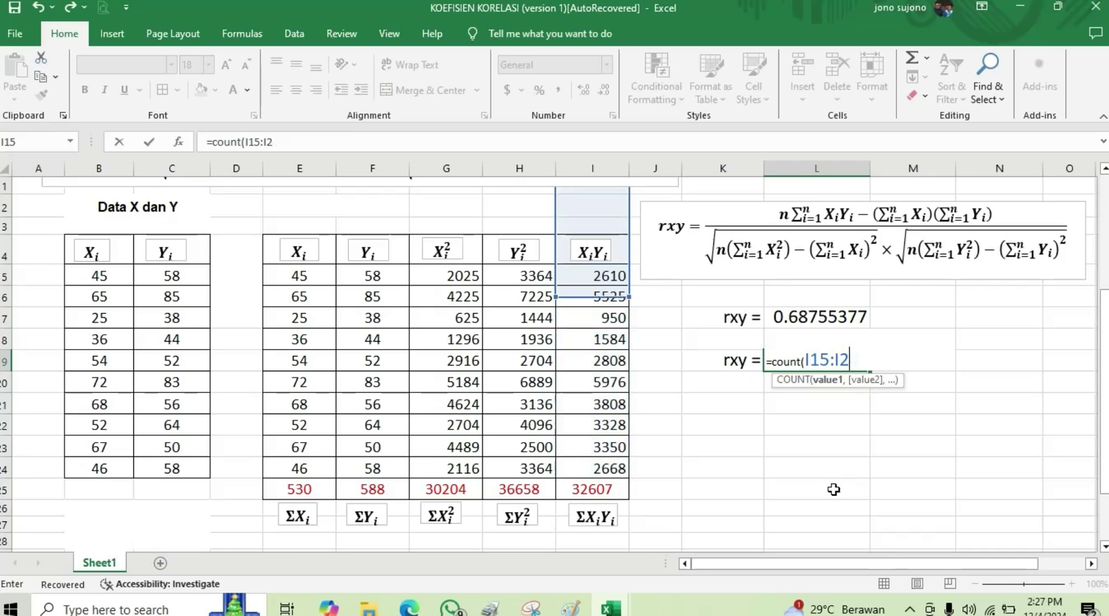
key("BackSpace")
key("BackSpace")
key("BackSpace")
key("BackSpace")
key("BackSpace")
key("BackSpace")
key("BackSpace")
key("BackSpace")
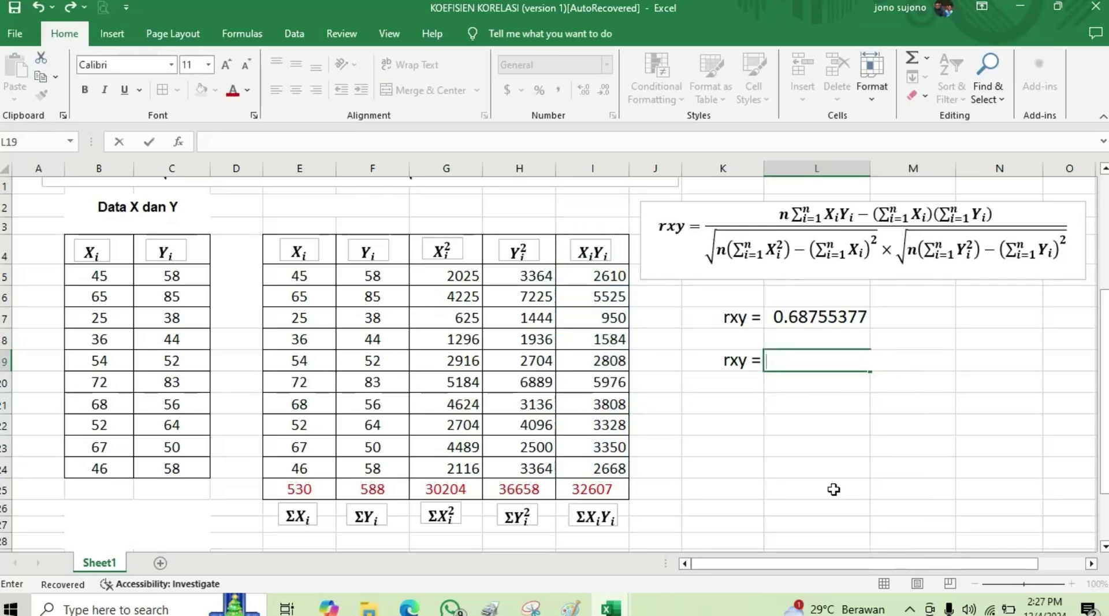
left_click(208, 64)
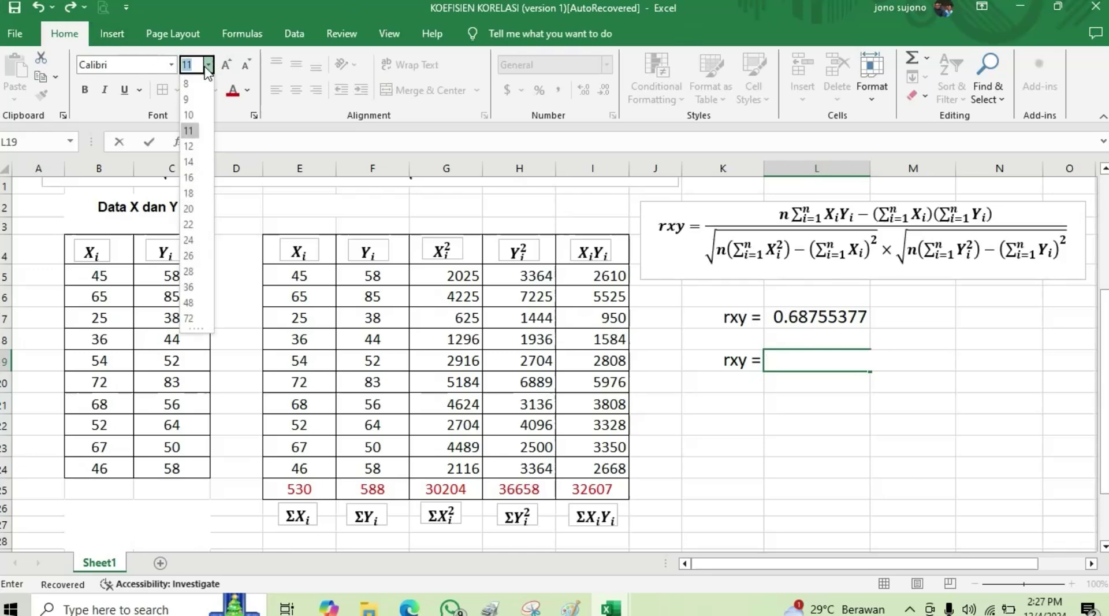
left_click(190, 193)
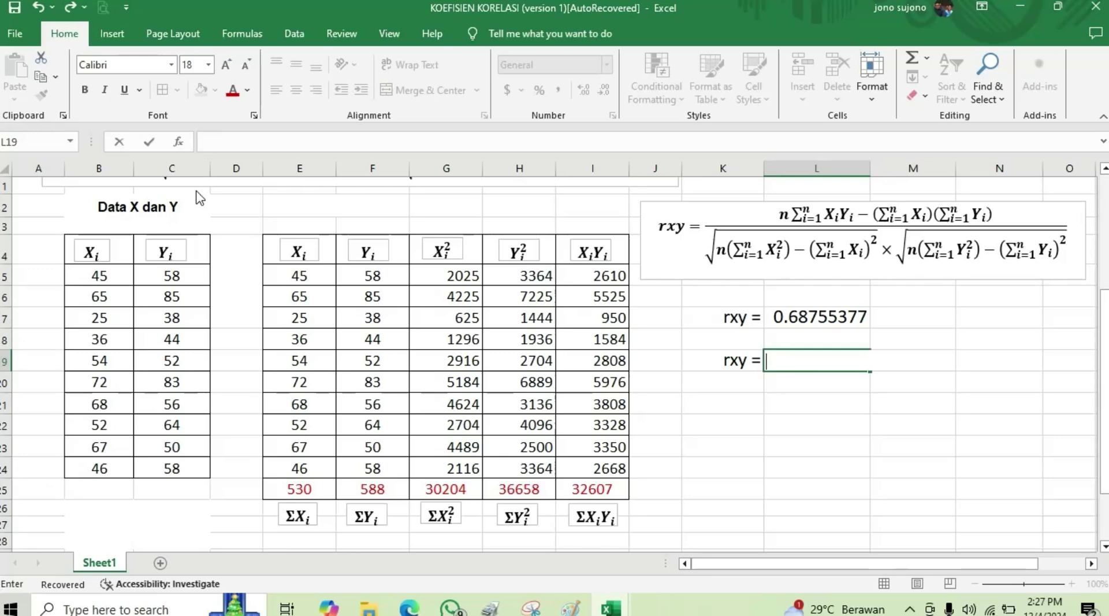
type("=")
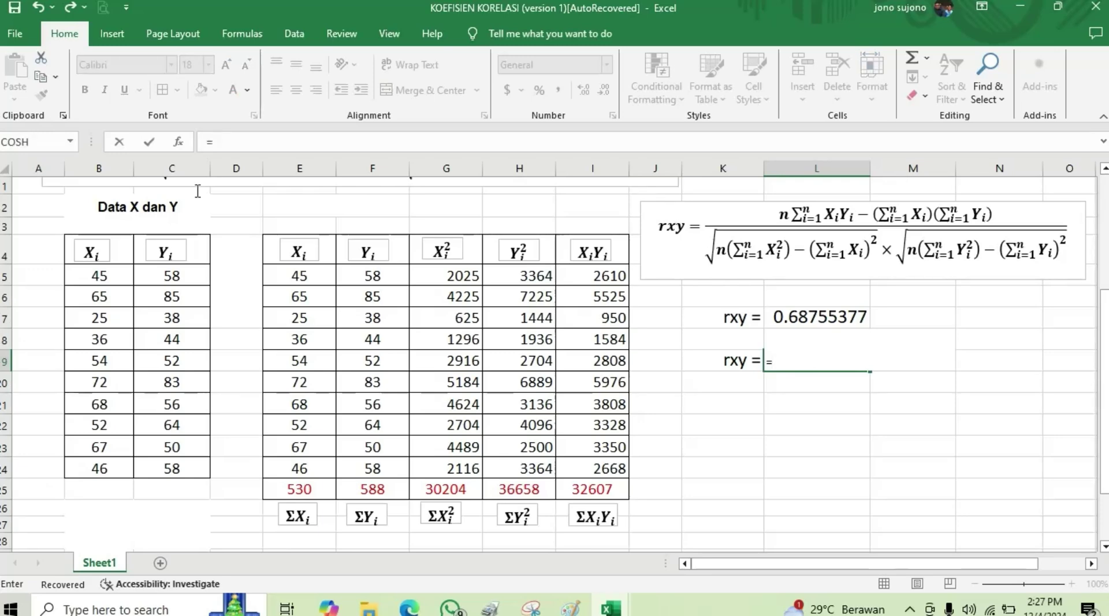
key("BackSpace")
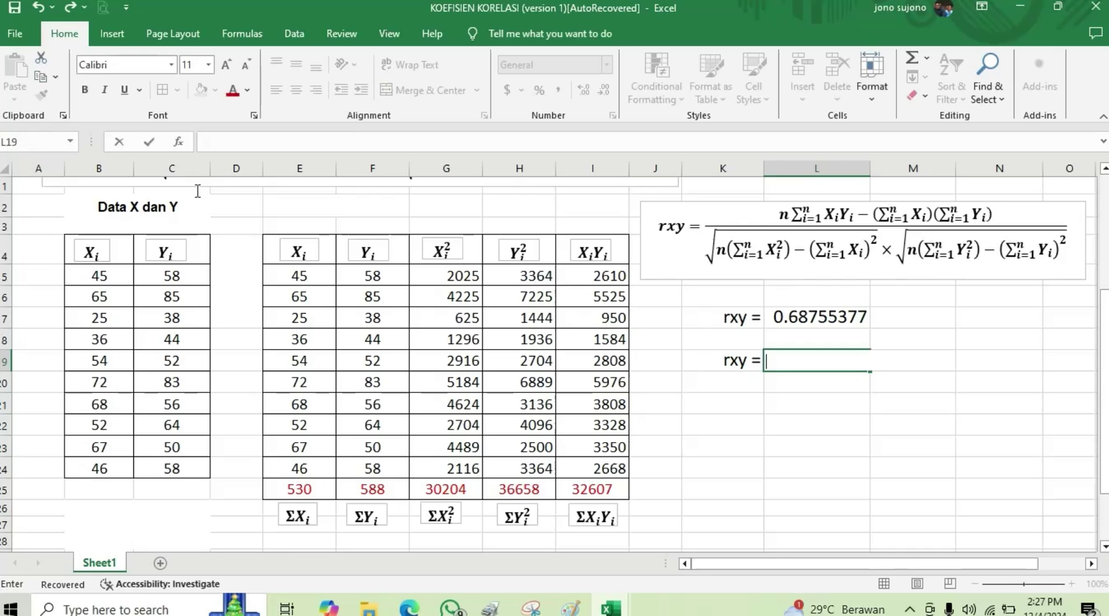
type("(")
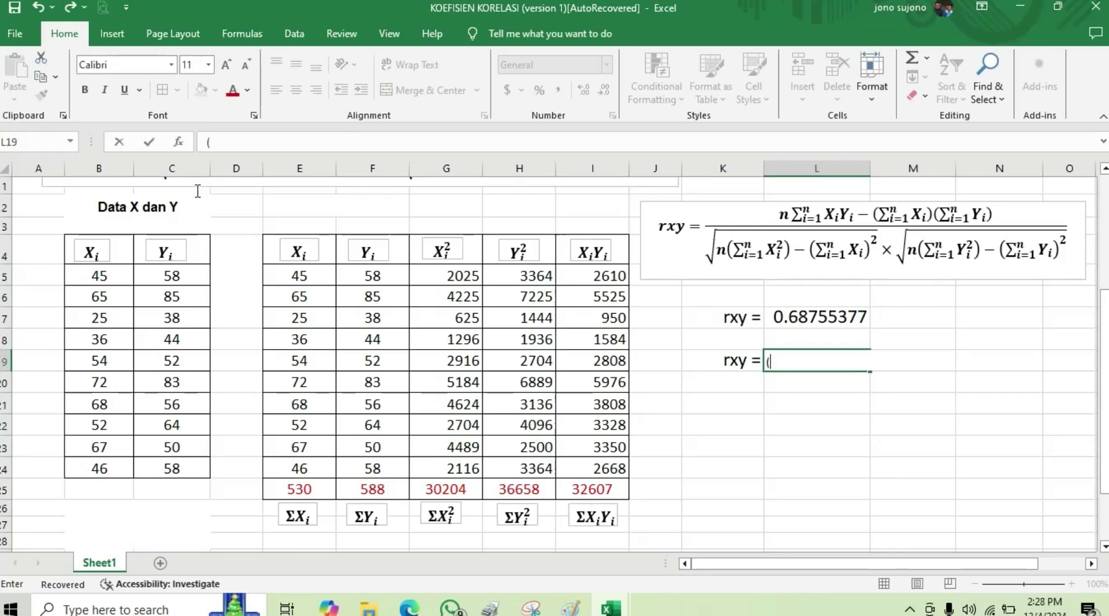
key("BackSpace")
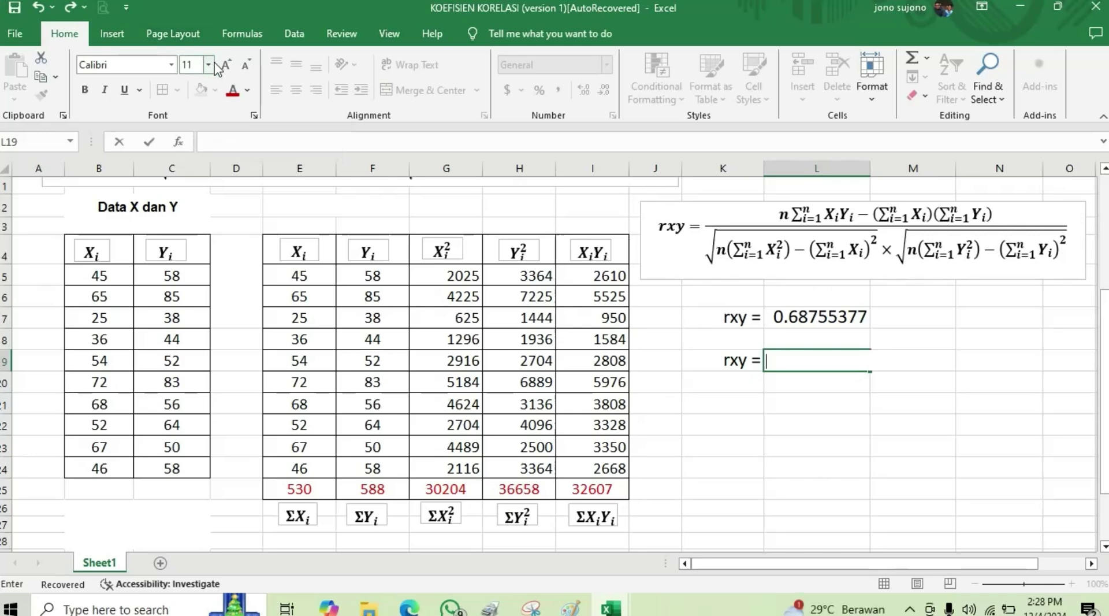
left_click(208, 65)
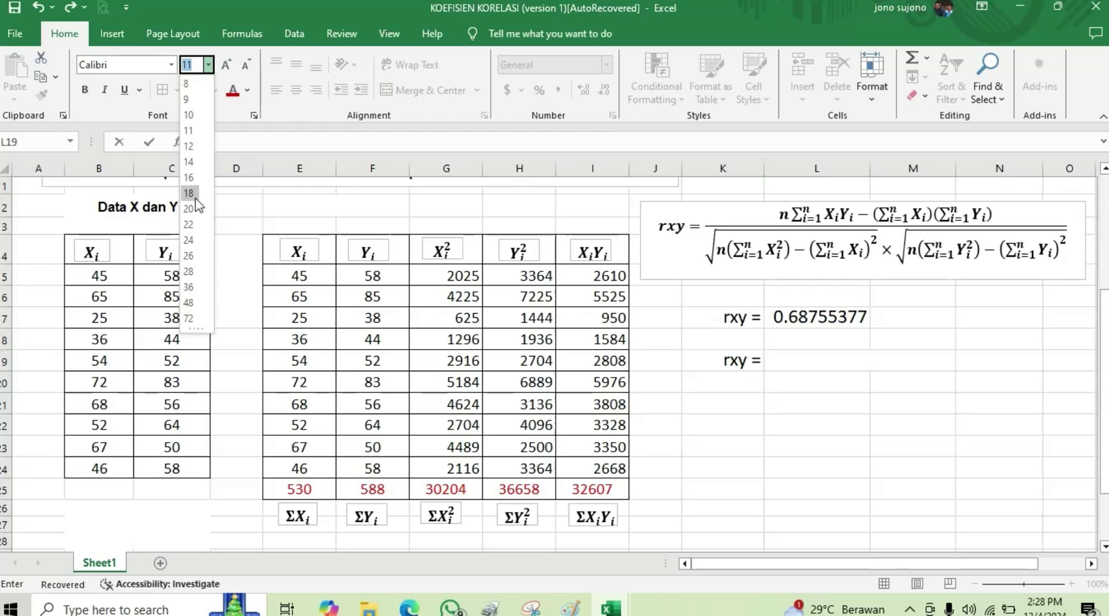
left_click(196, 197)
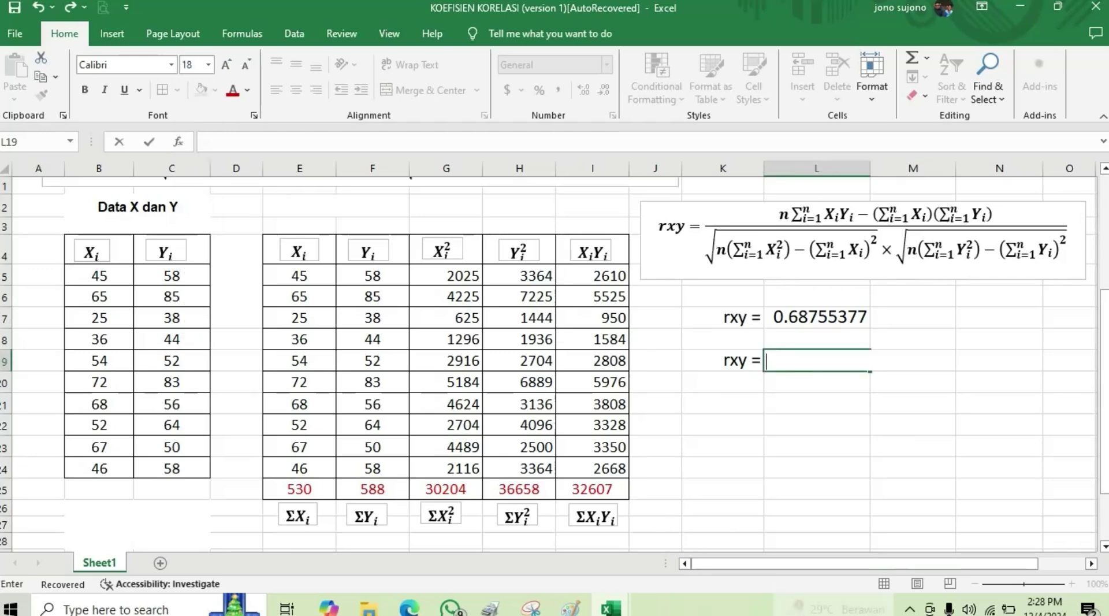
Move the "rxy =" label from K19 down to K24
left_click(728, 361)
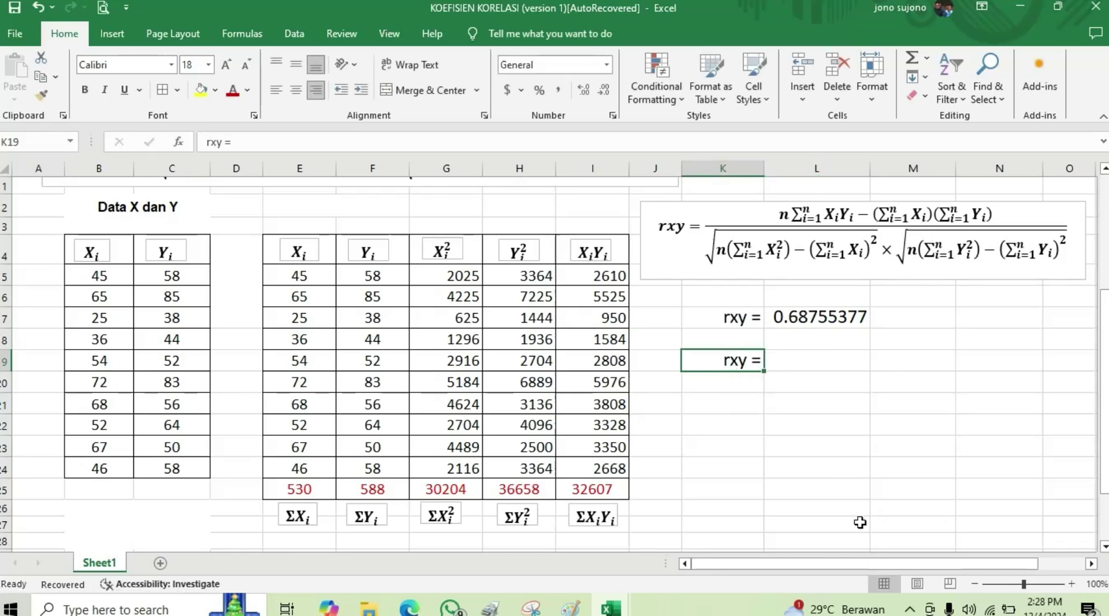
key("ctrl+c")
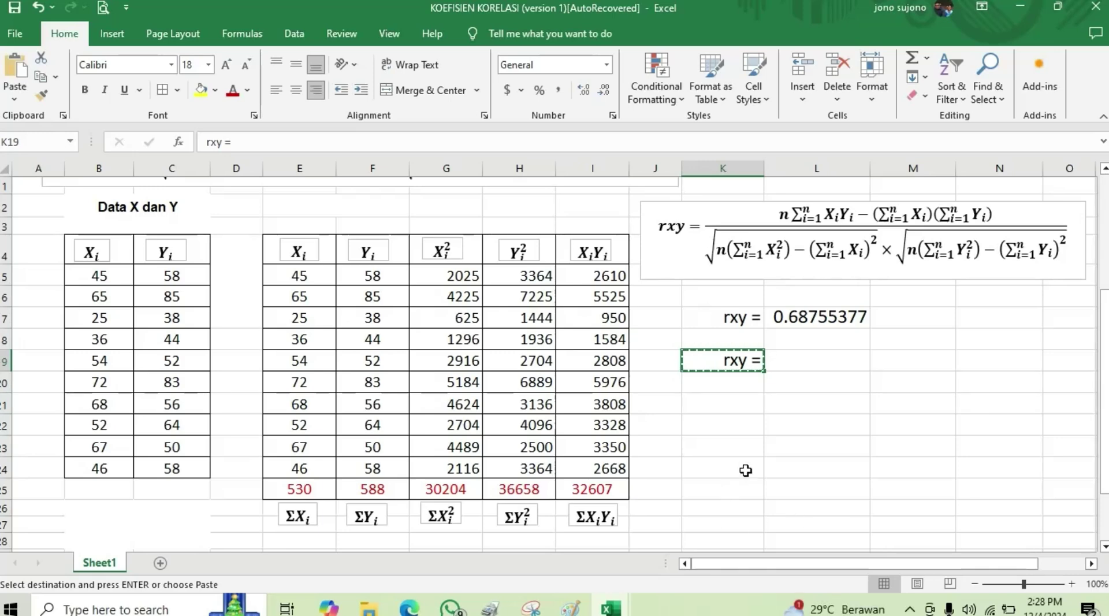
key("Down")
key("Down")
key("Down")
key("Down")
key("Down")
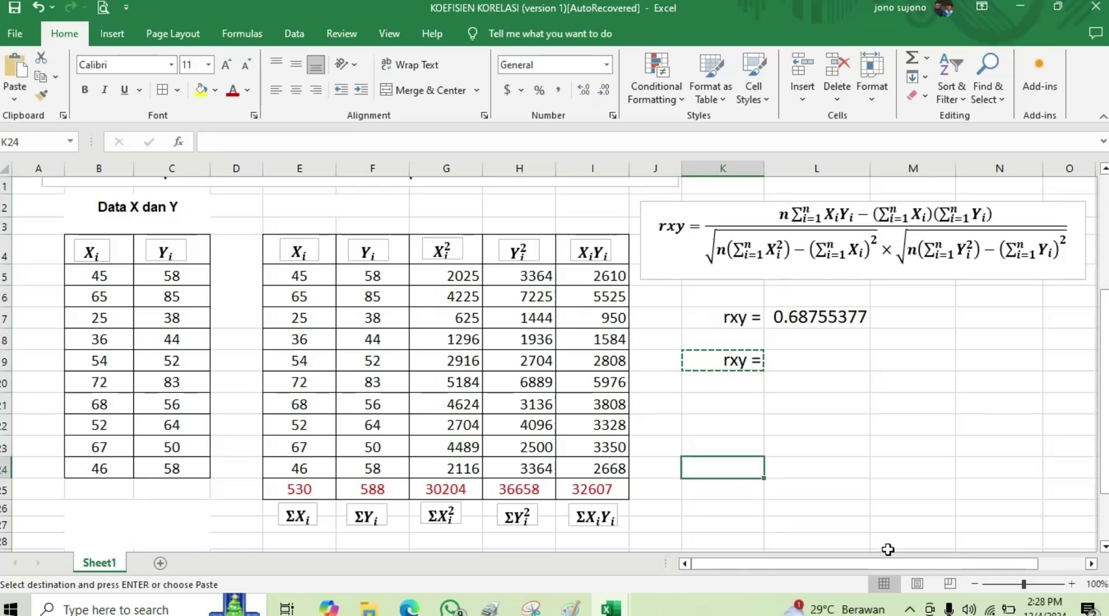
key("Return")
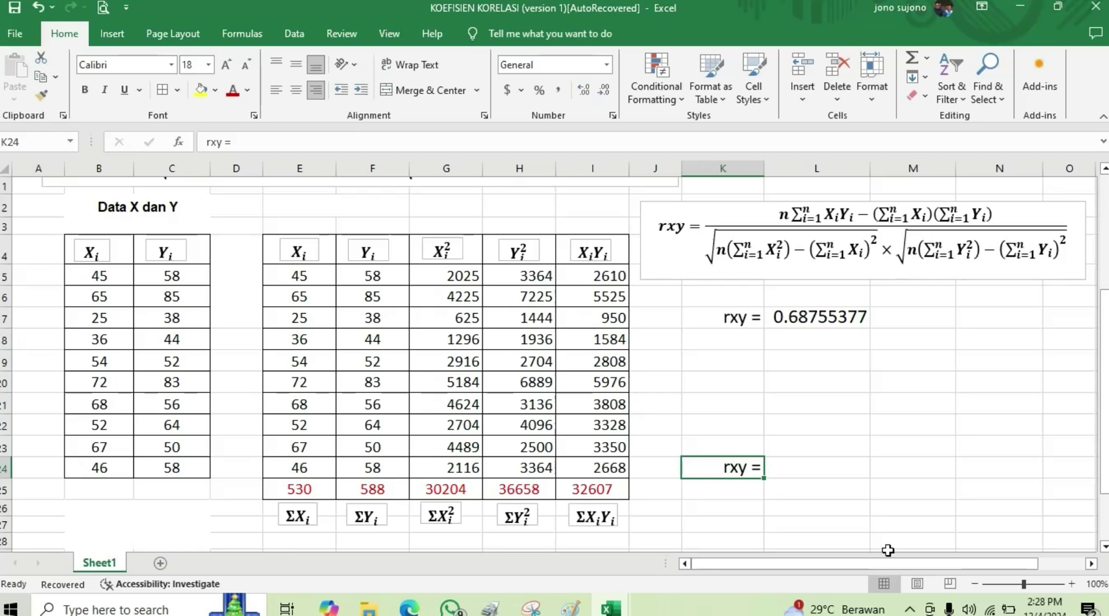
Set the font size of the empty cell L24 to 18
left_click(820, 470)
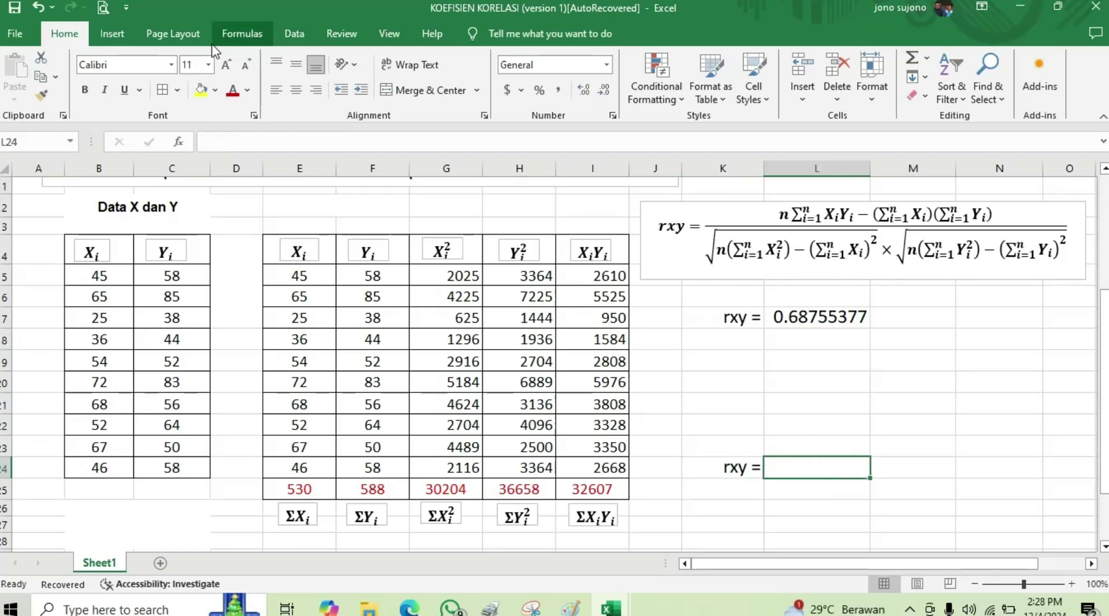
left_click(208, 65)
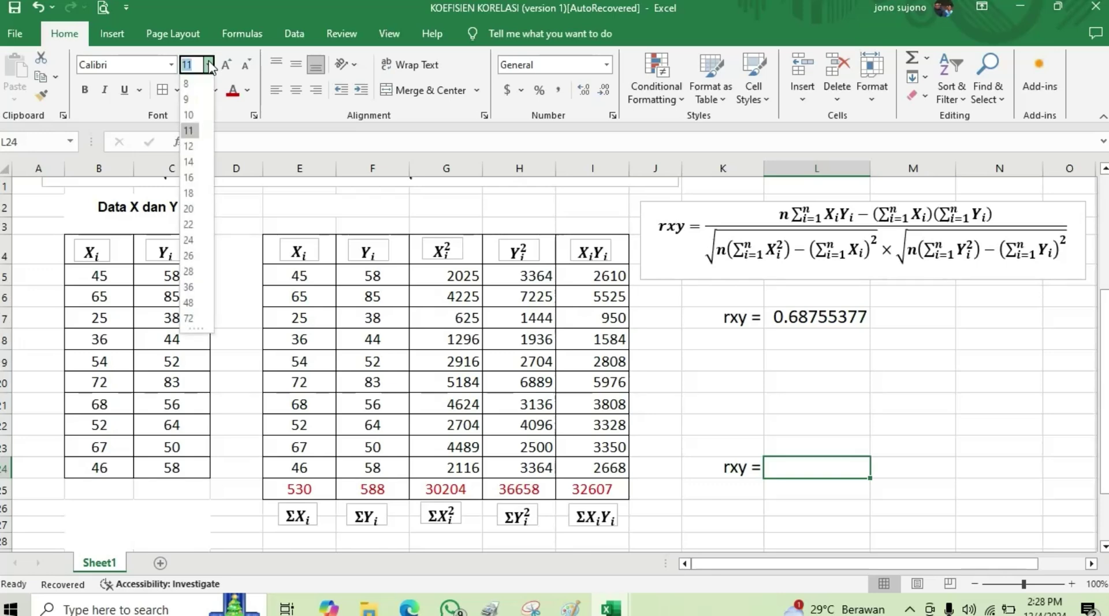
left_click(190, 193)
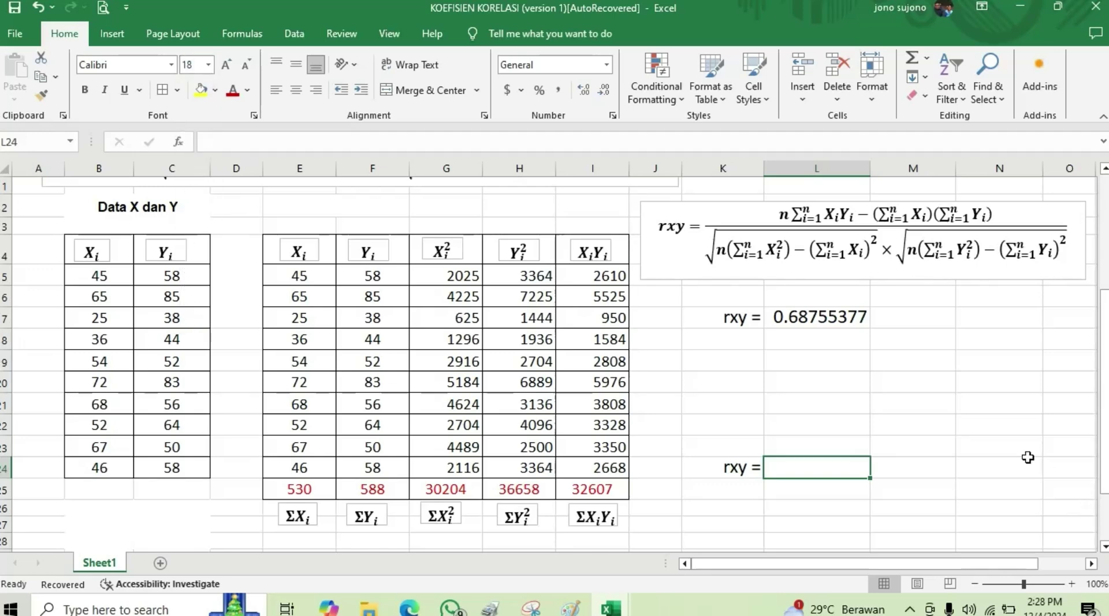
Start the formula in L24 with the first numerator term, =count(I15:I24)*I25
type("=")
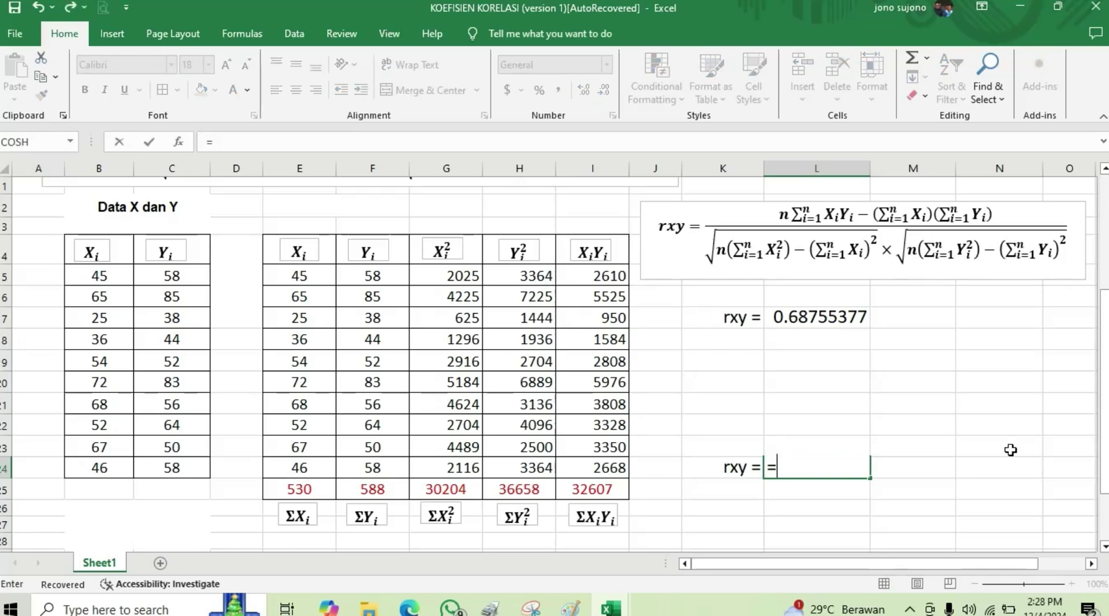
type("c0")
key("BackSpace")
type("o")
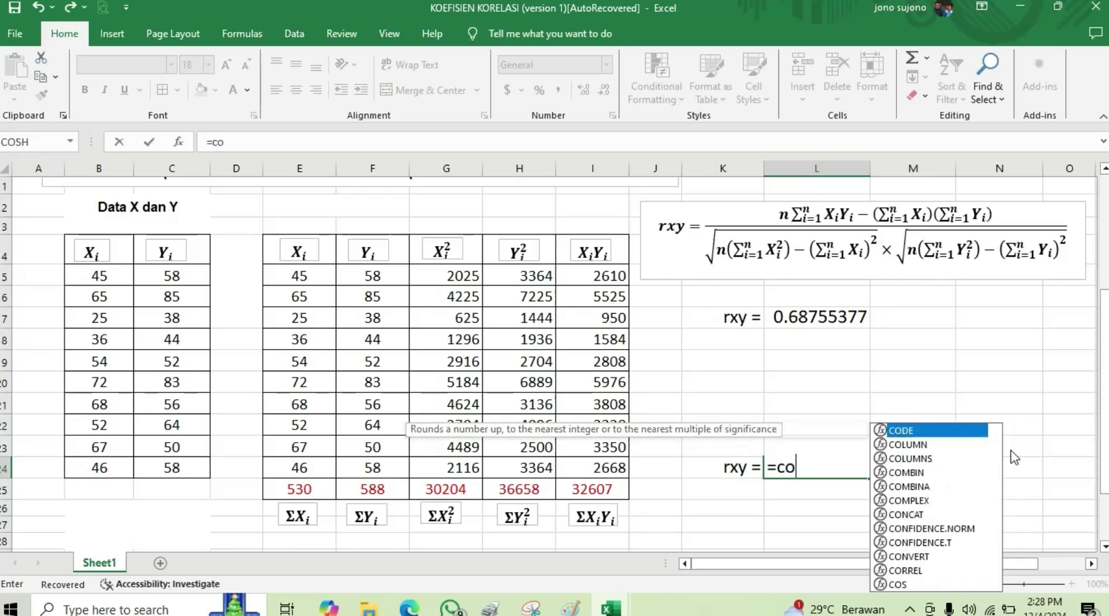
type("unt")
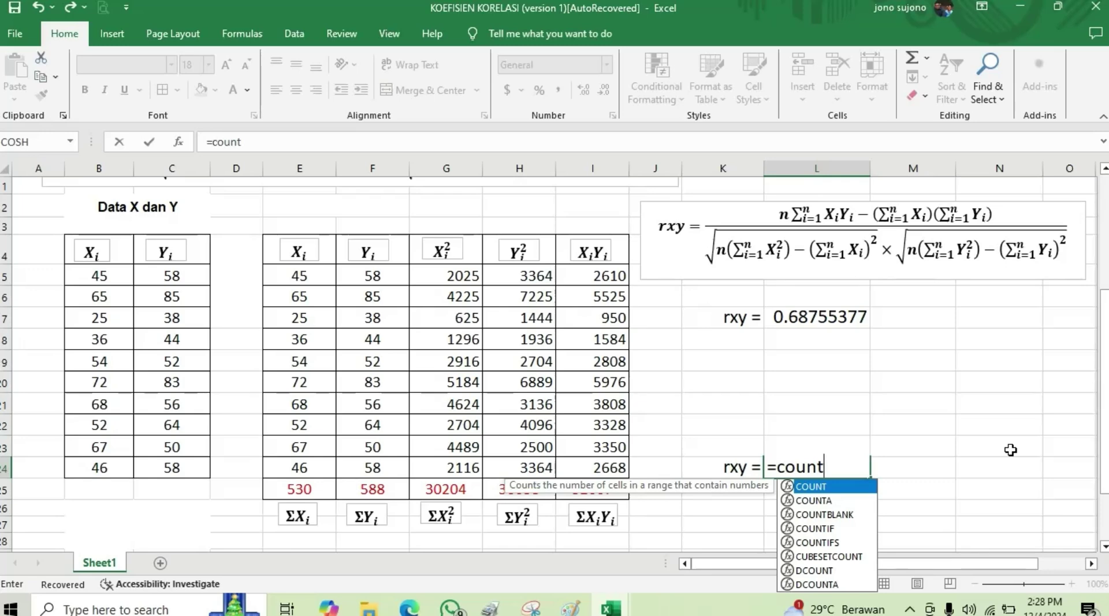
type("(")
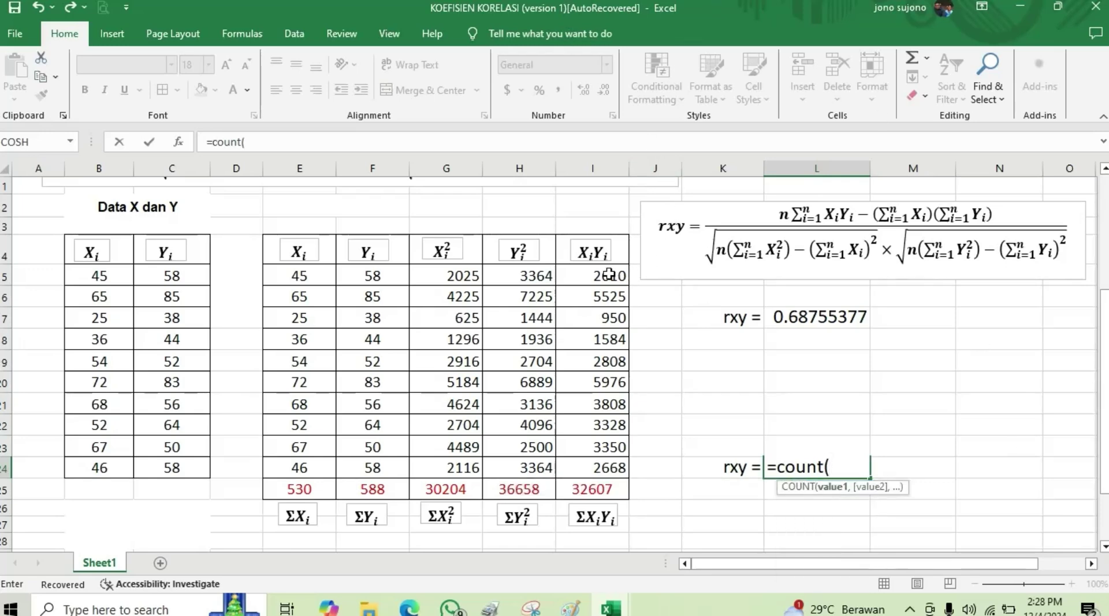
left_click_drag(619, 278, 613, 457)
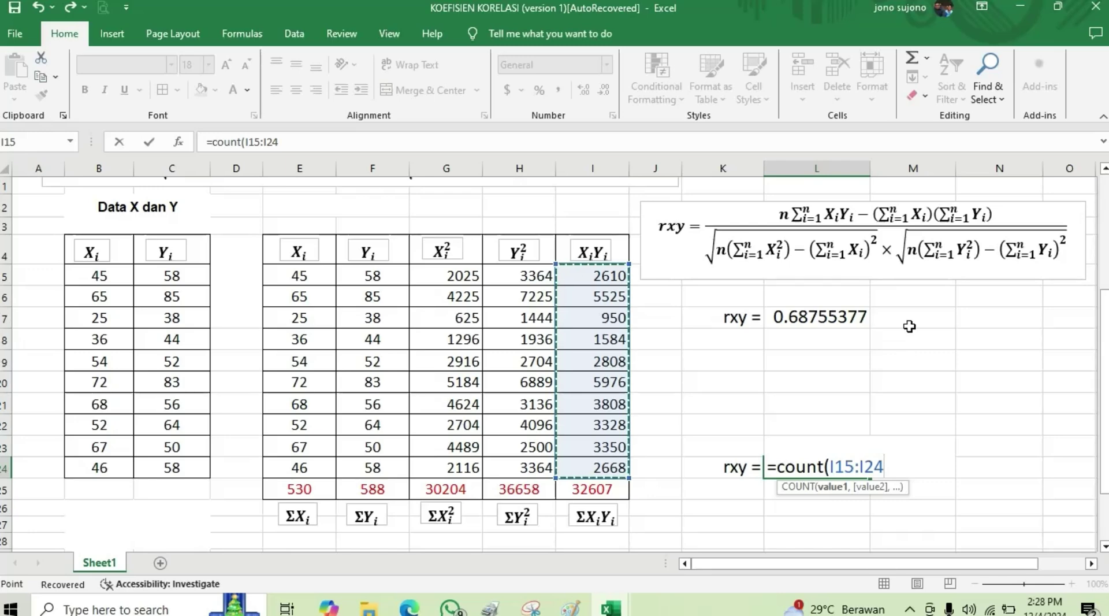
type(")*")
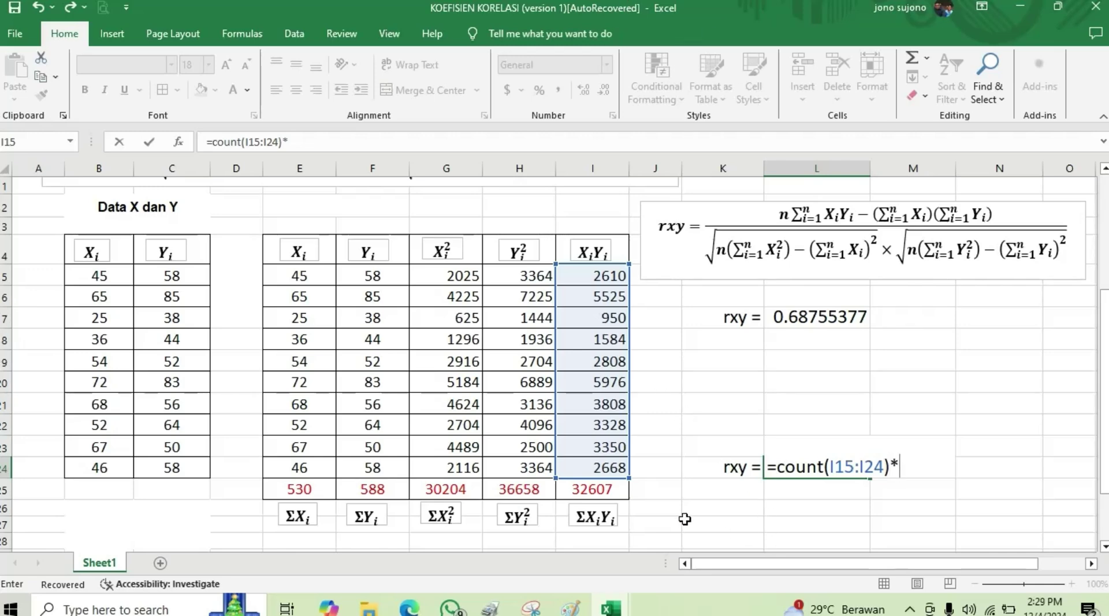
left_click(613, 485)
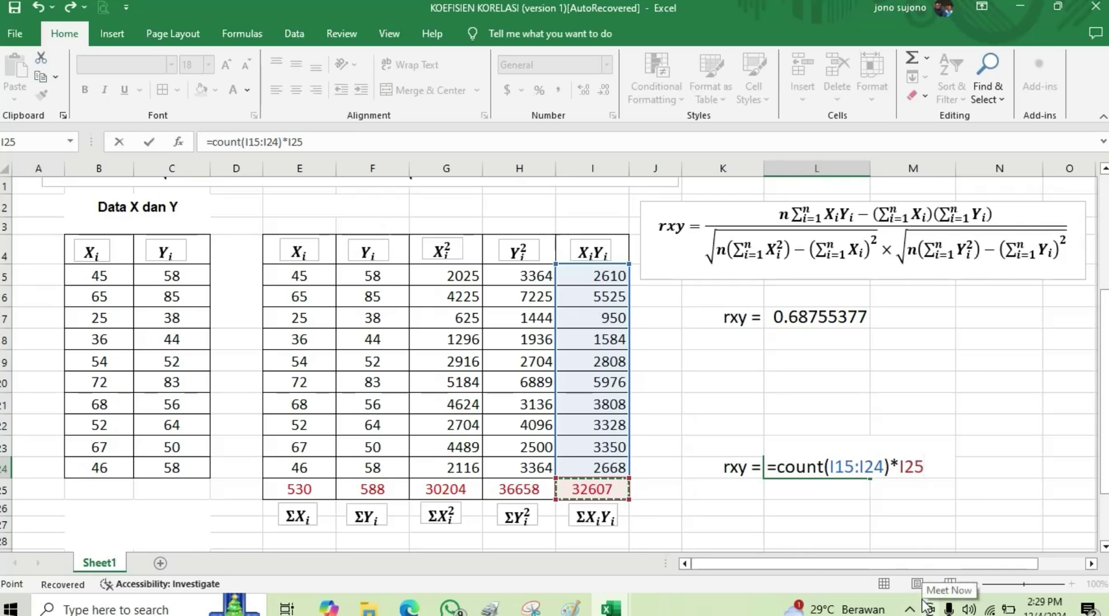
Subtract (E25*F25) in the L24 formula and enclose the whole numerator in parentheses
type("-")
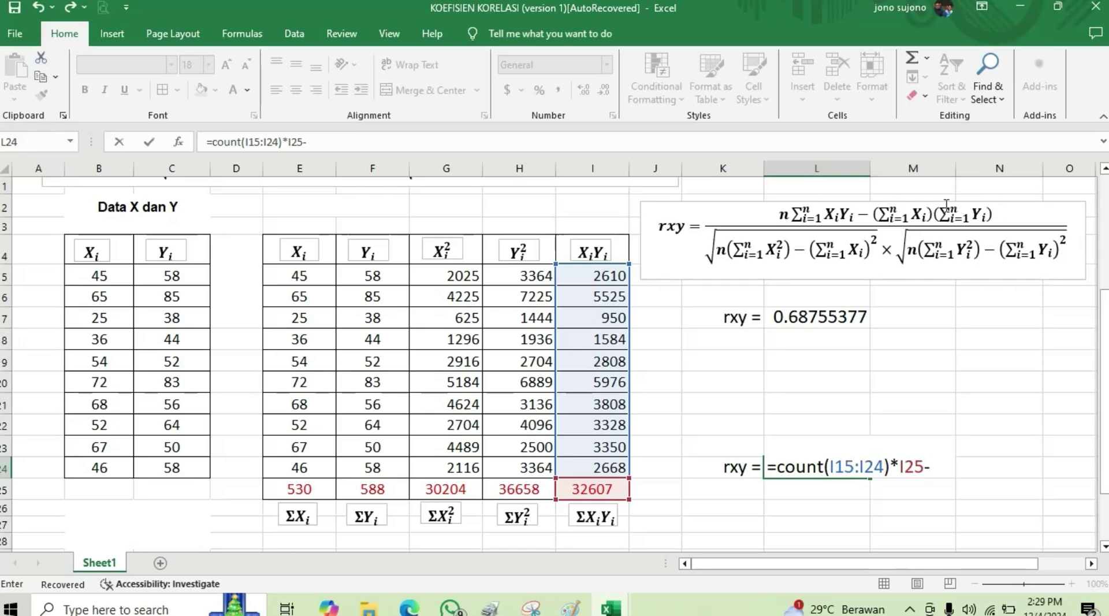
type("(")
left_click(296, 490)
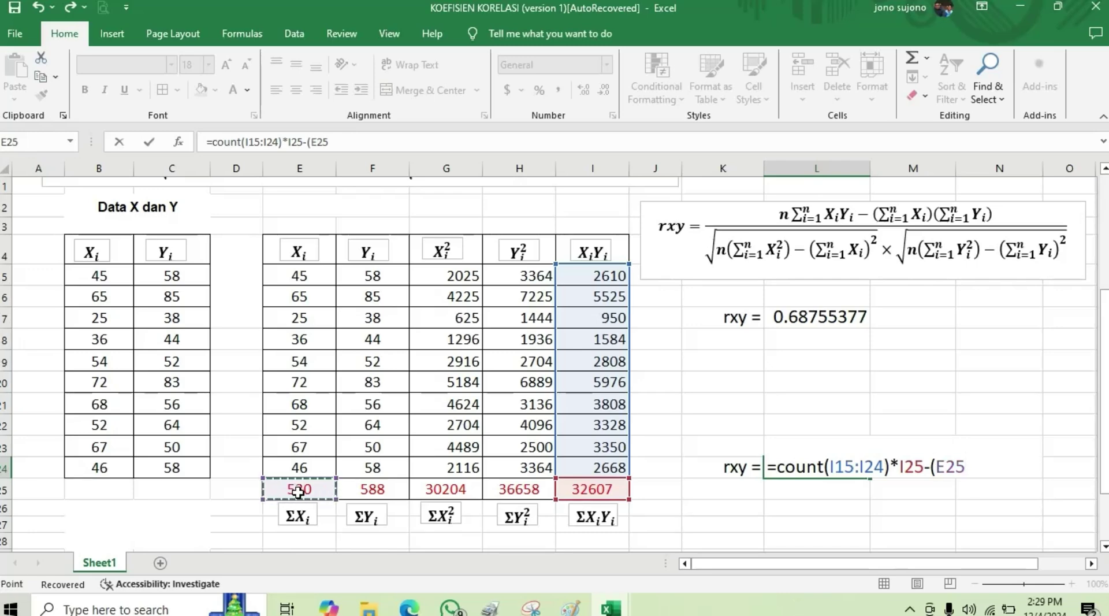
type("*")
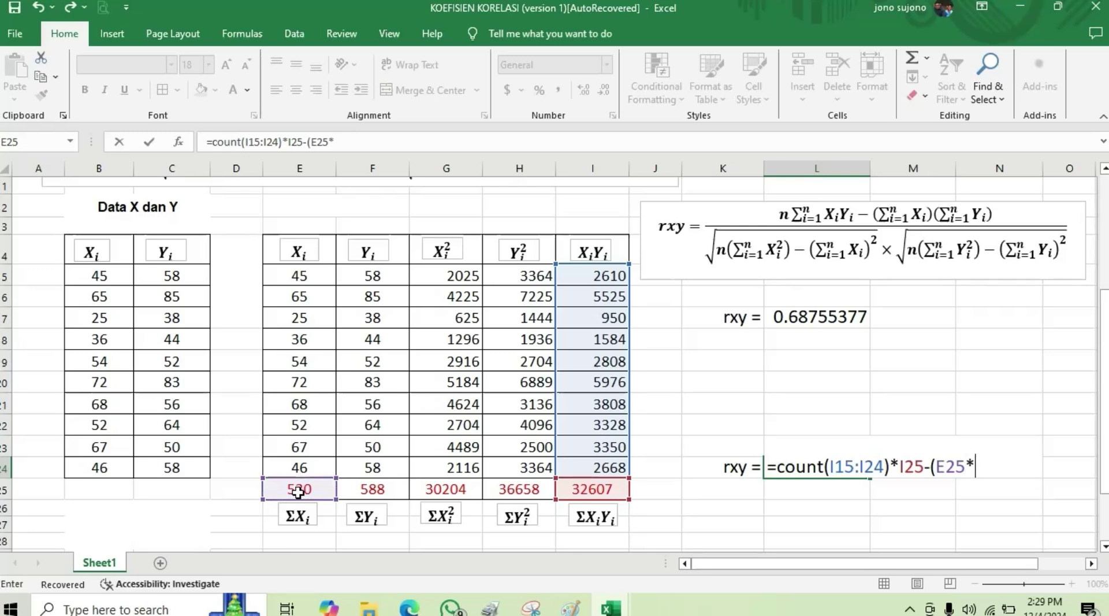
left_click(379, 491)
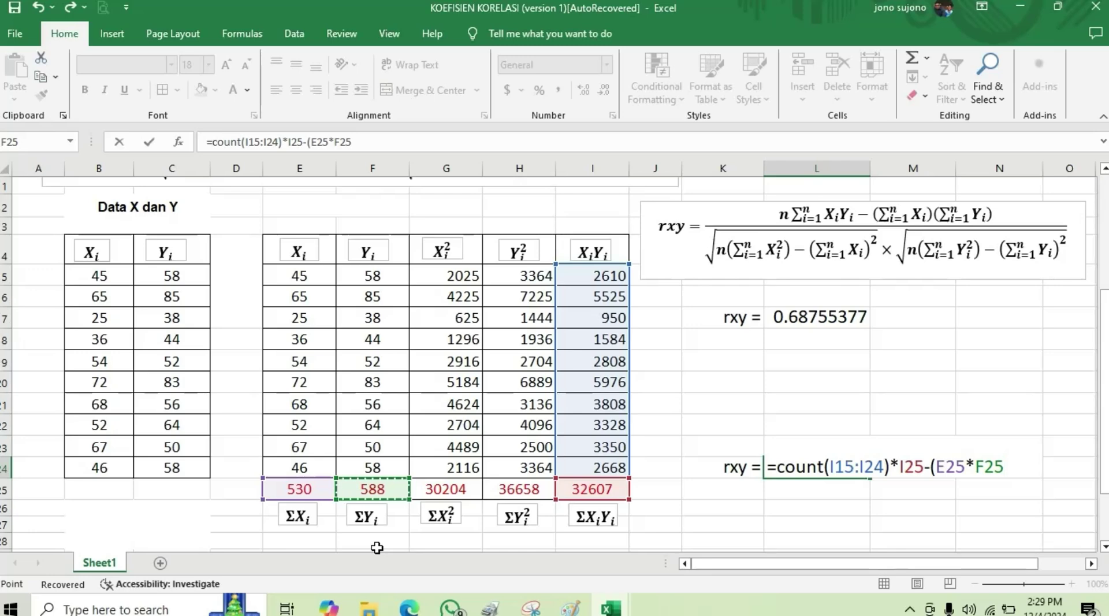
type(")")
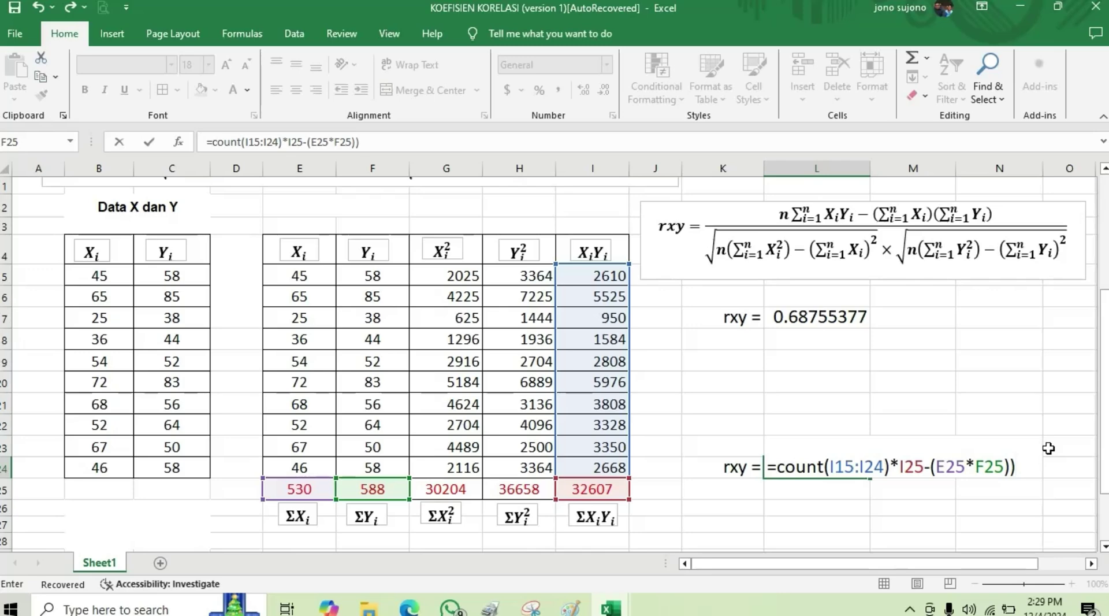
left_click(777, 467)
type("(")
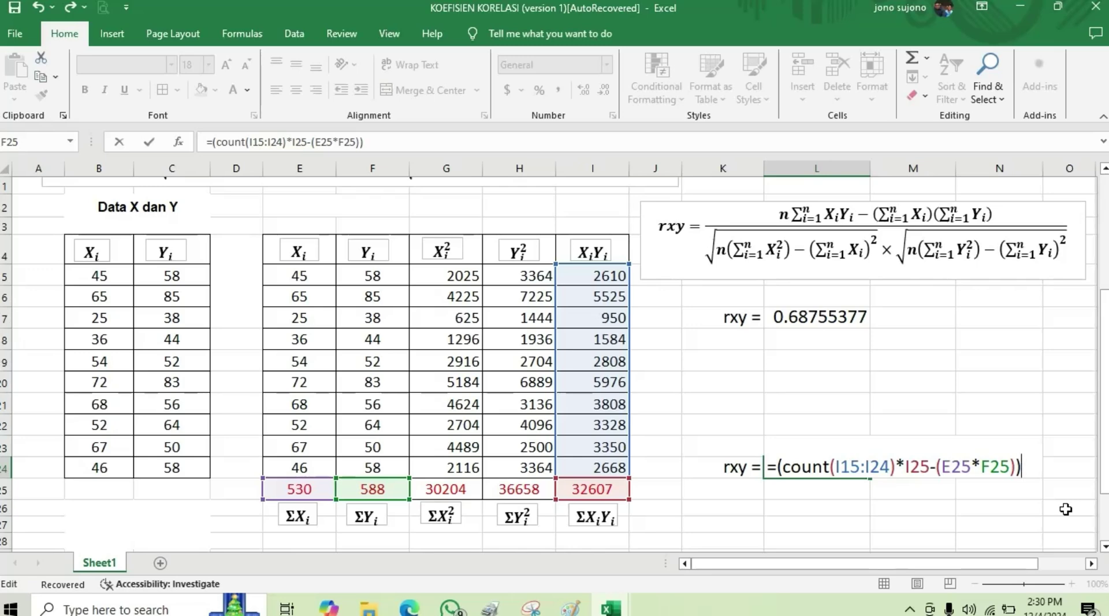
Divide the numerator in the L24 formula by the first denominator term, count(G15:G24)*G25
type("/")
type("c")
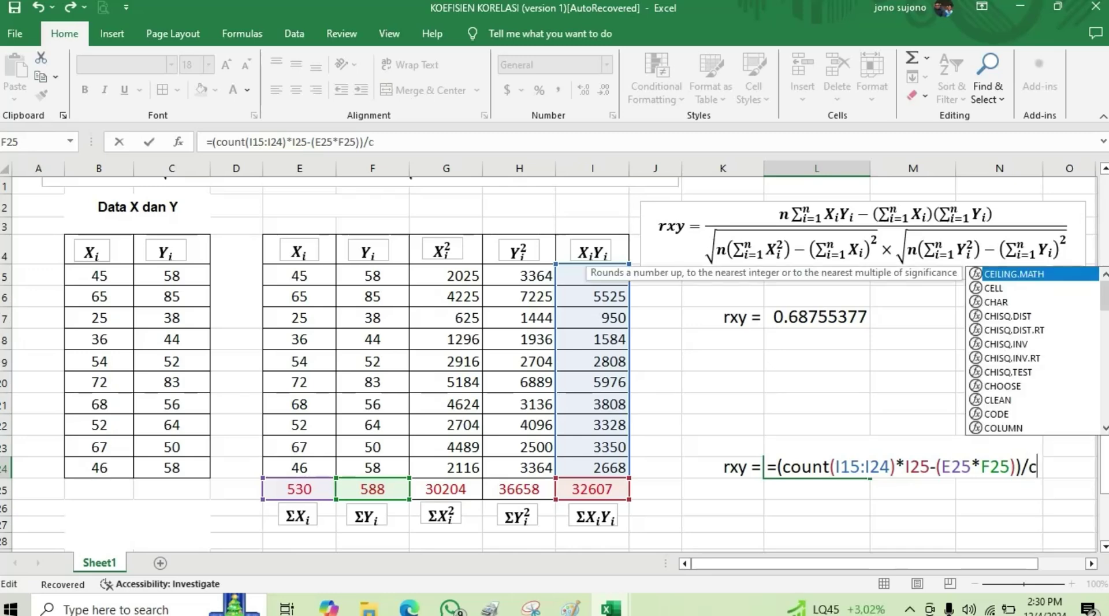
type("oun")
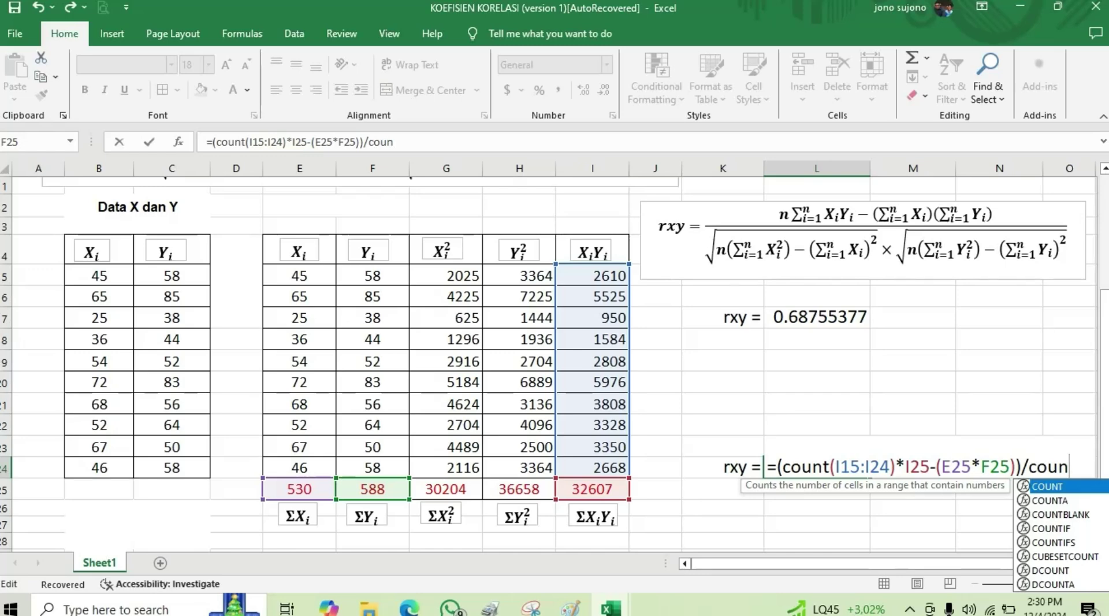
type("t(")
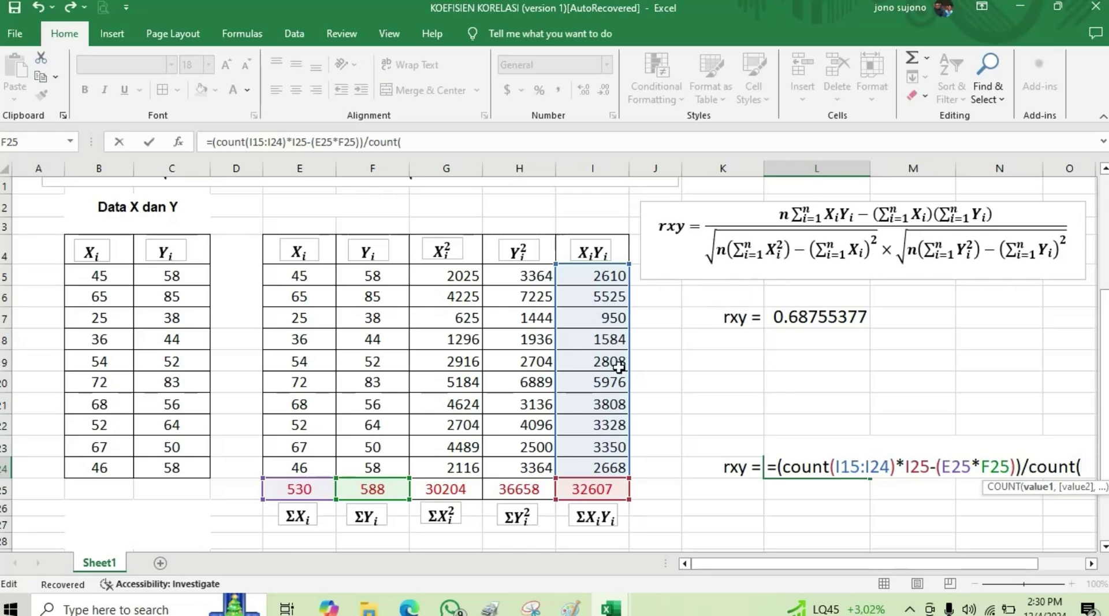
left_click(440, 277)
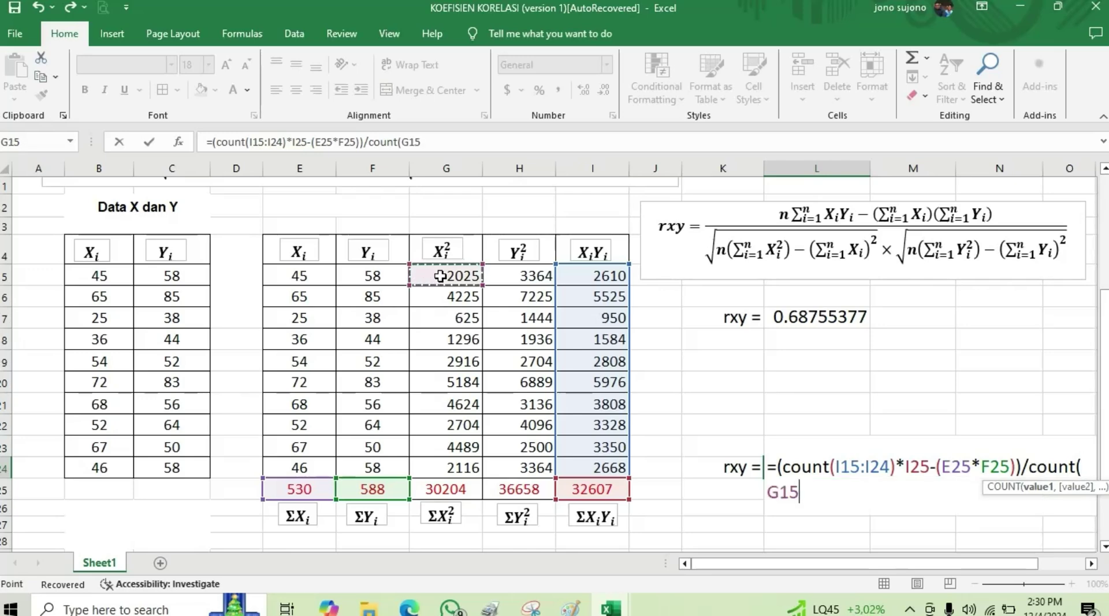
left_click_drag(434, 283, 428, 459)
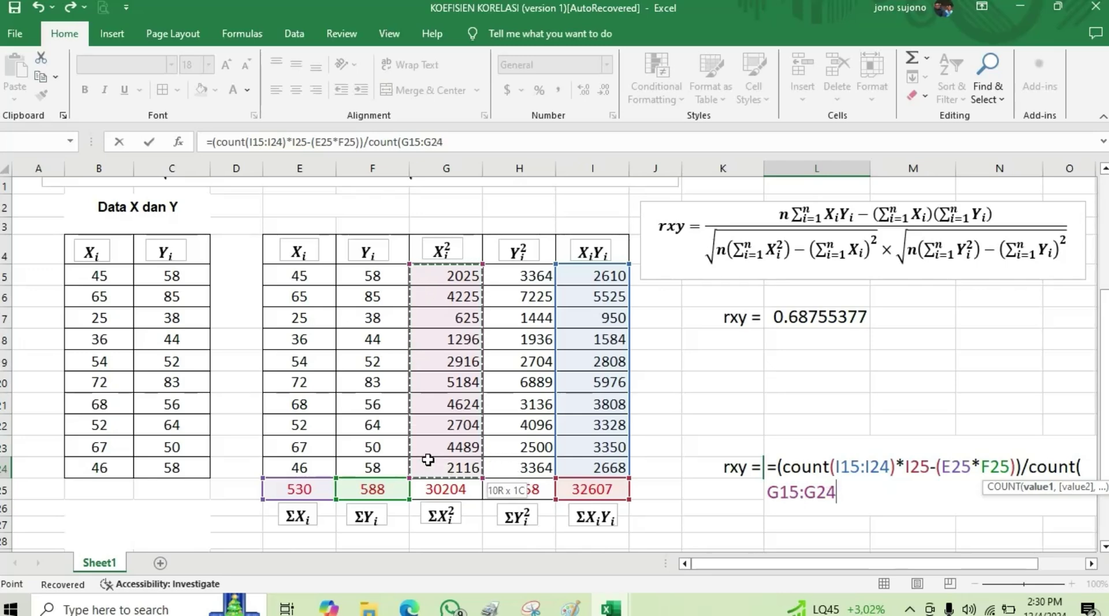
left_click_drag(428, 459, 428, 459)
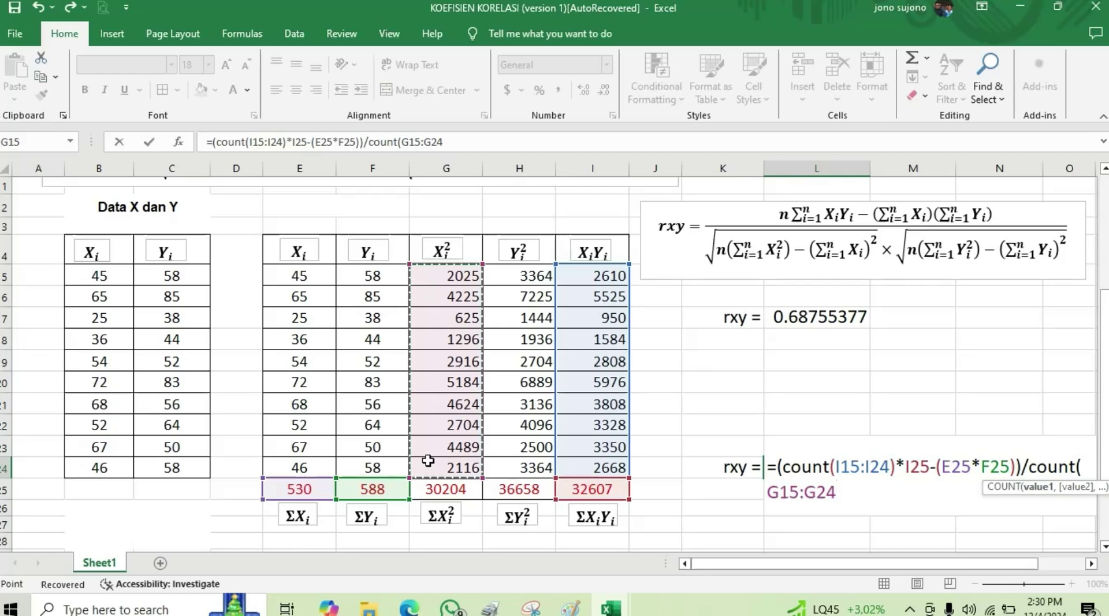
type(")*")
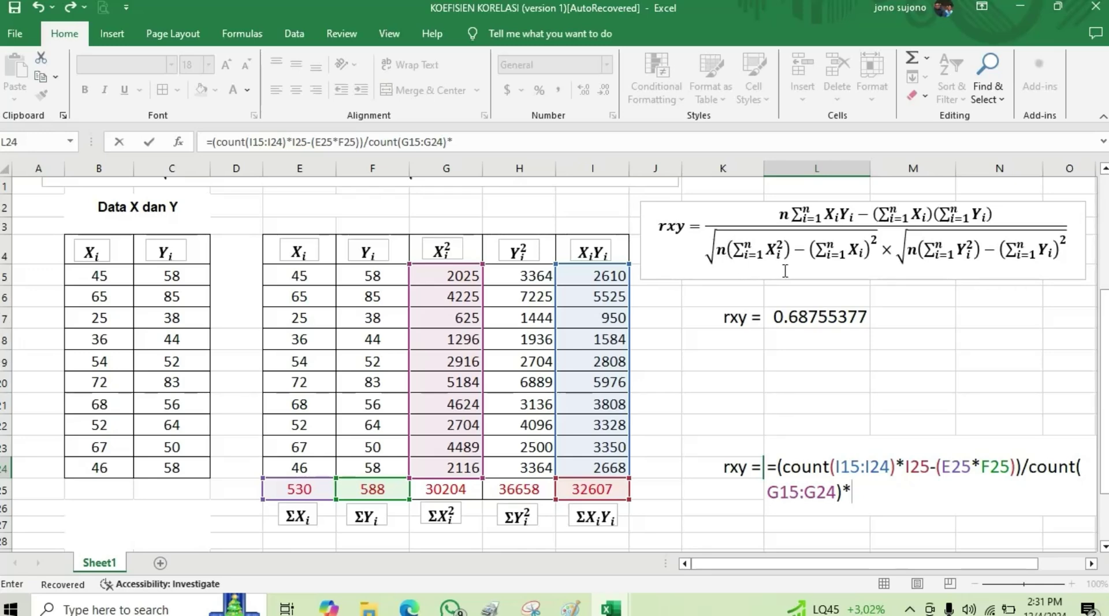
left_click(455, 490)
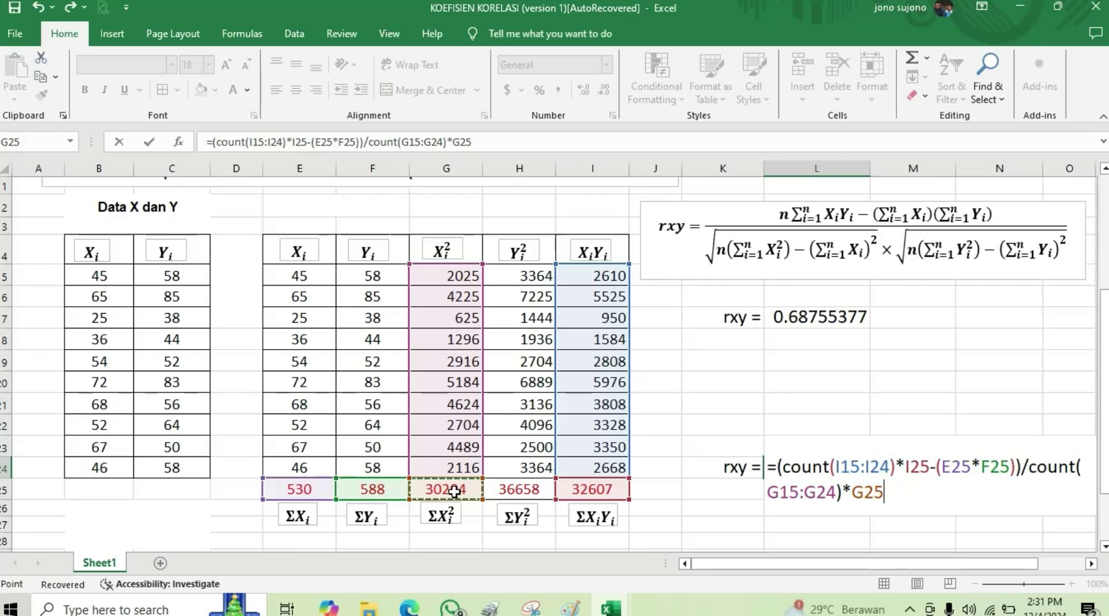
Subtract E25^2 from the count(G15:G24)*G25 term in the L24 formula
type("-")
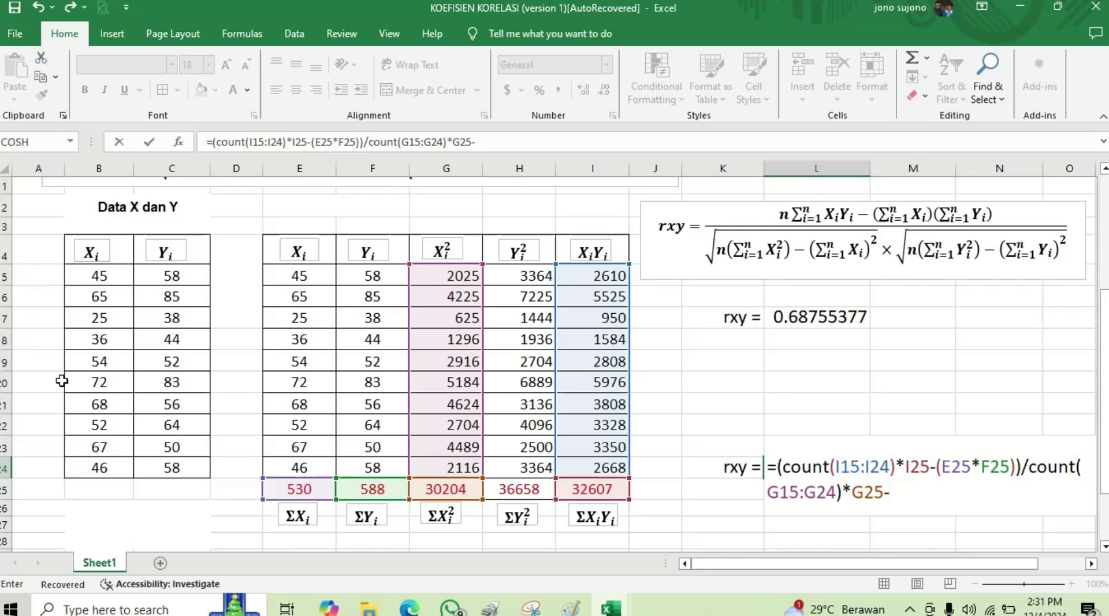
left_click(305, 489)
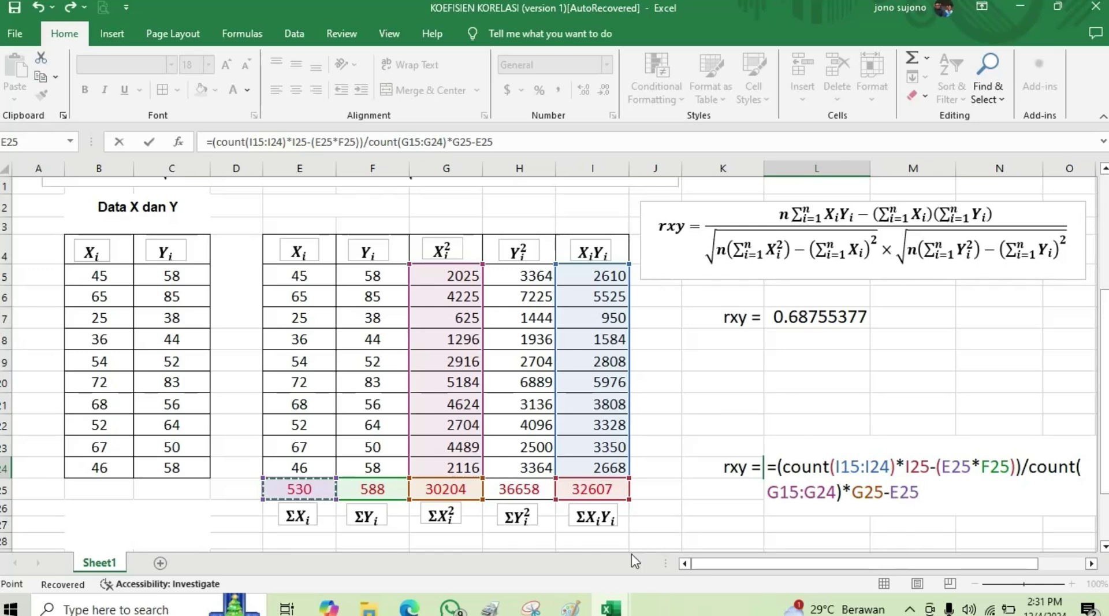
type("^")
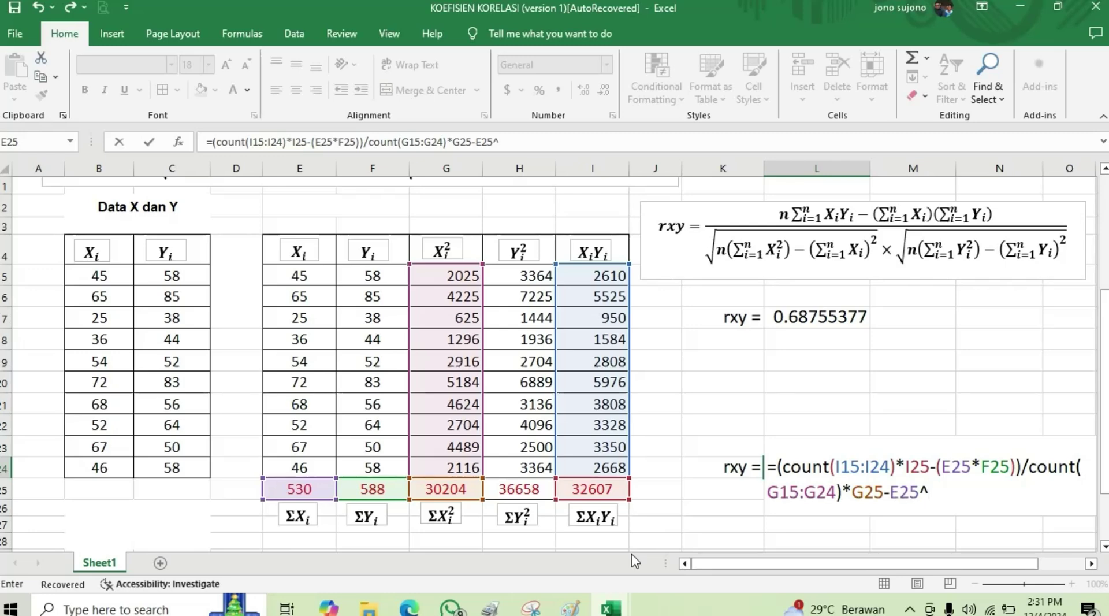
type("2")
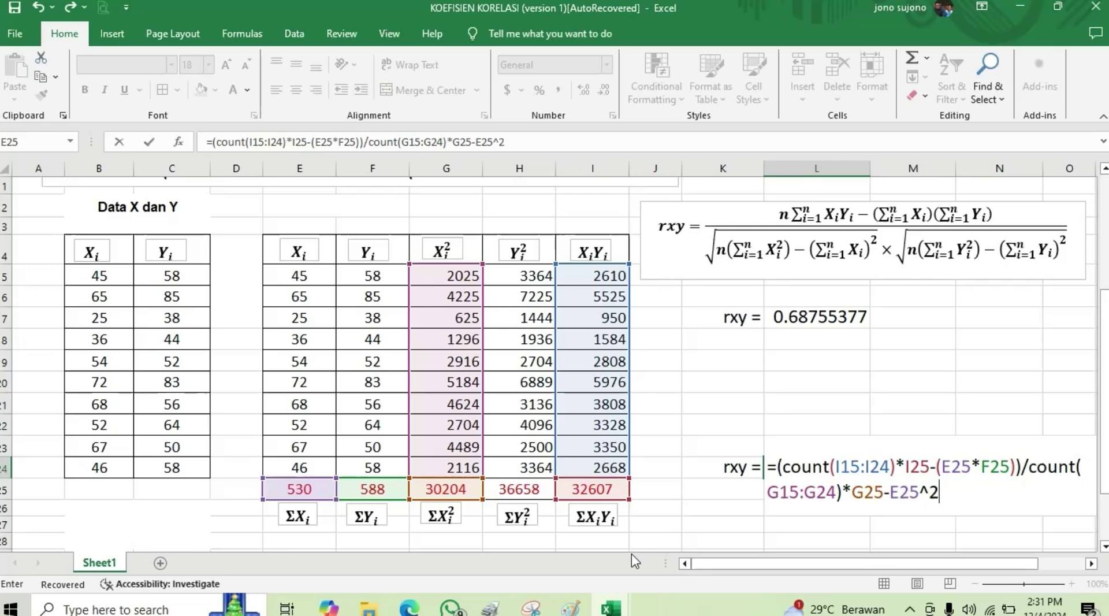
Parenthesise the X part of the L24 denominator, raise it to ^(1/2), and wrap that root in outer parentheses
left_click(1028, 466)
type("(")
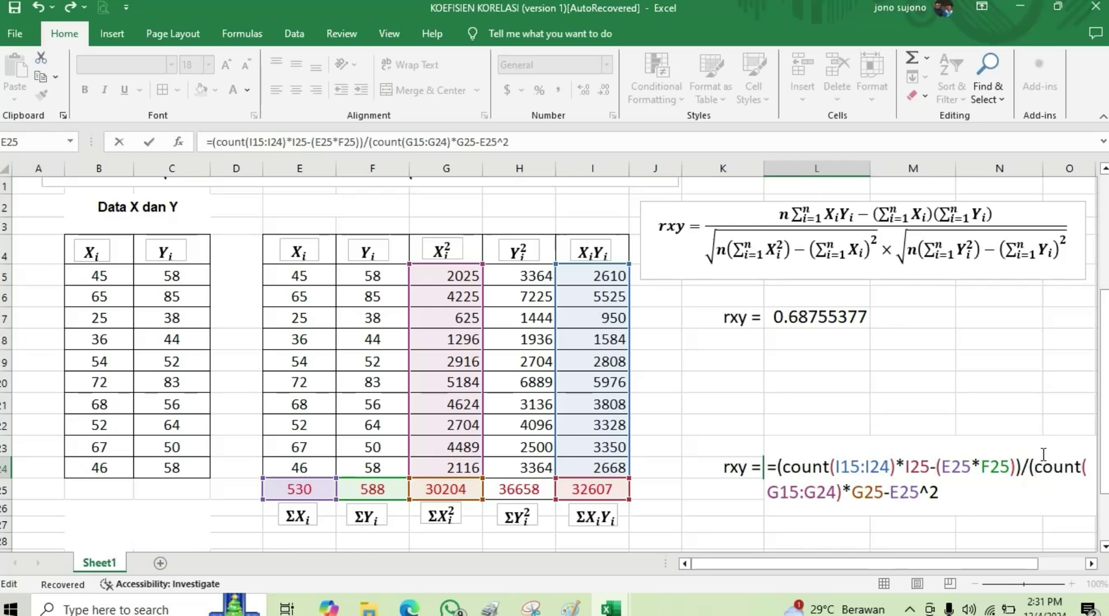
left_click(943, 492)
type(")^(")
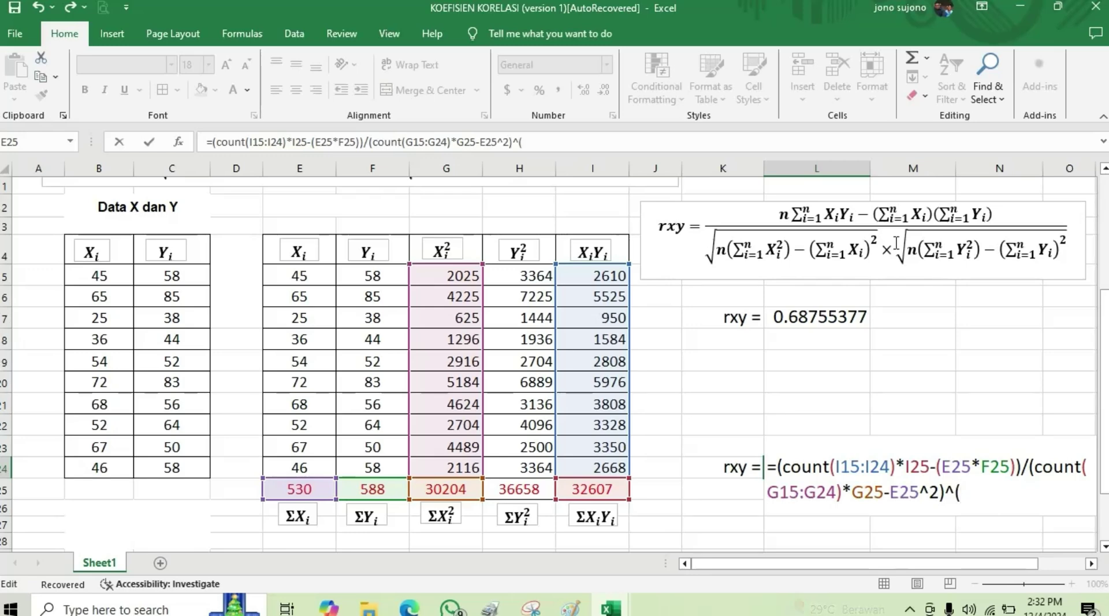
type("1/2)")
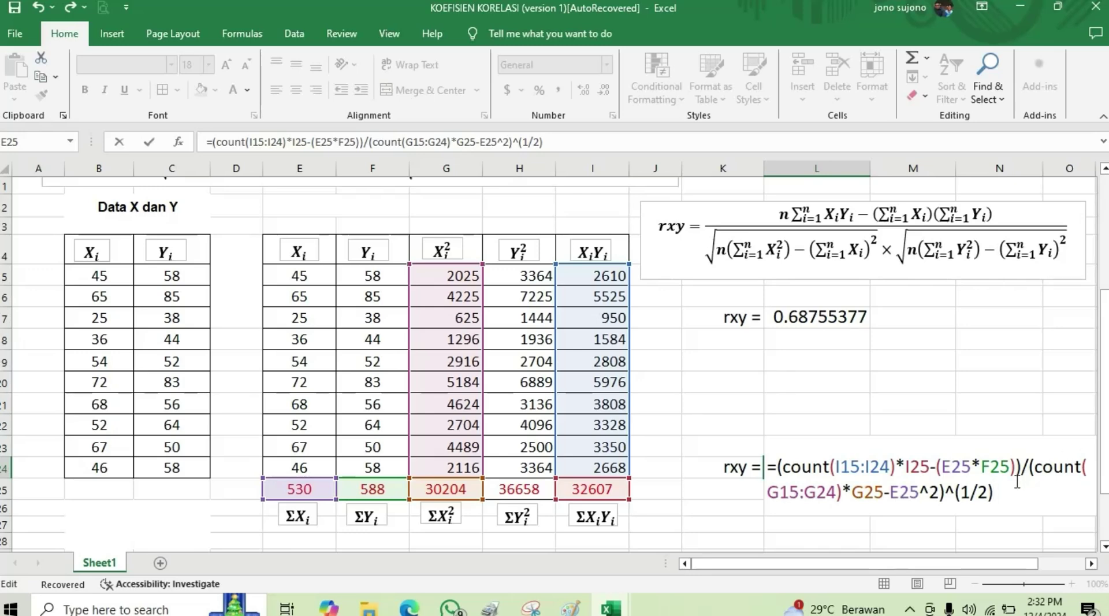
type(")")
left_click(1029, 467)
type("(")
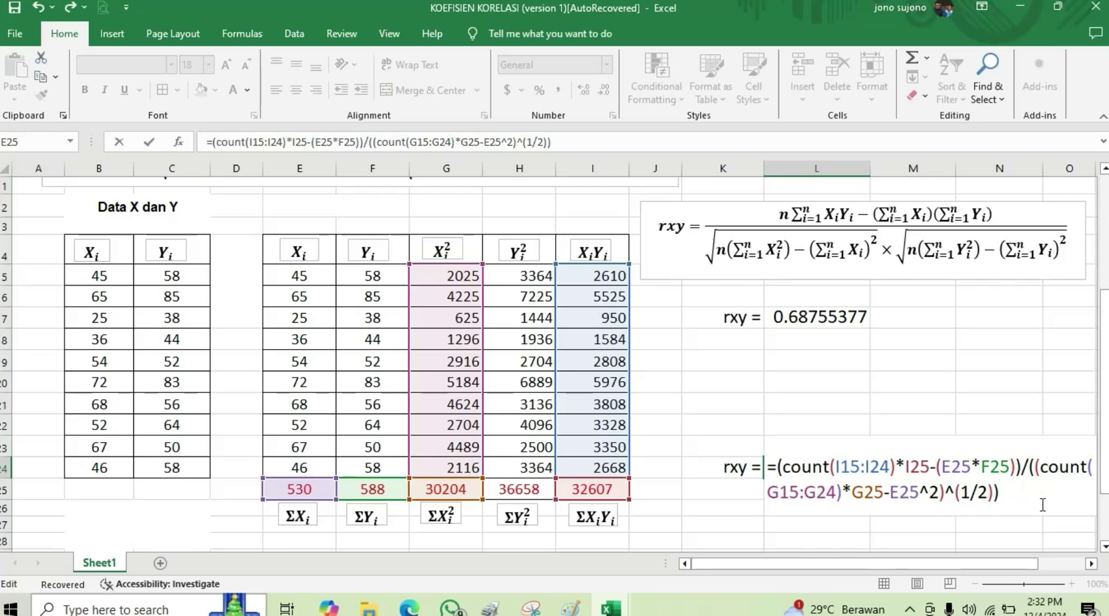
Append *count(H15:H24) to the L24 formula to begin the Y part of the denominator
type("*")
type("coun")
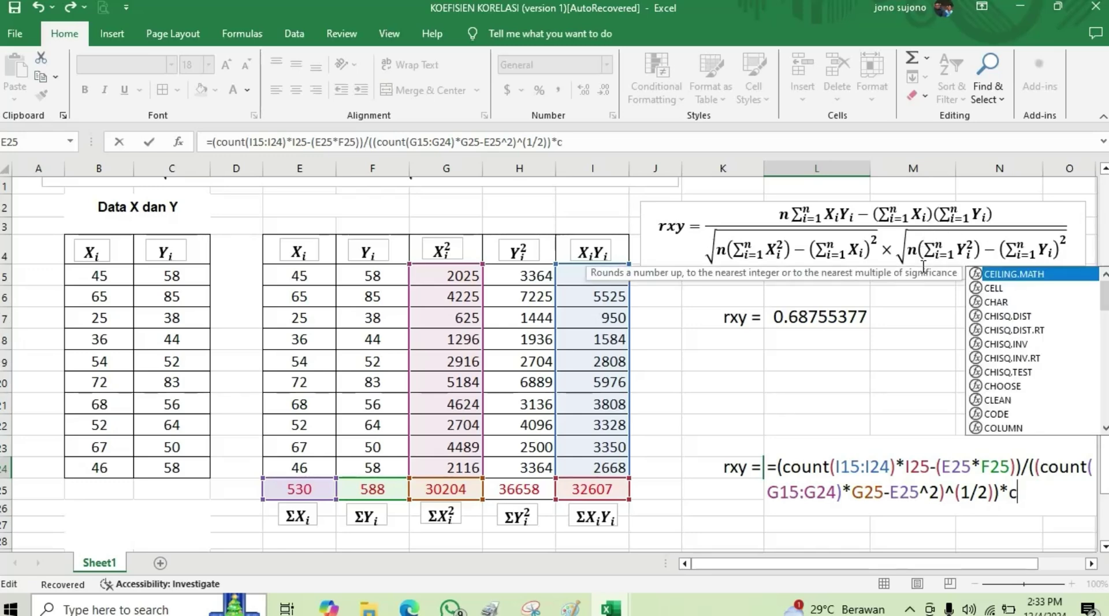
type("t")
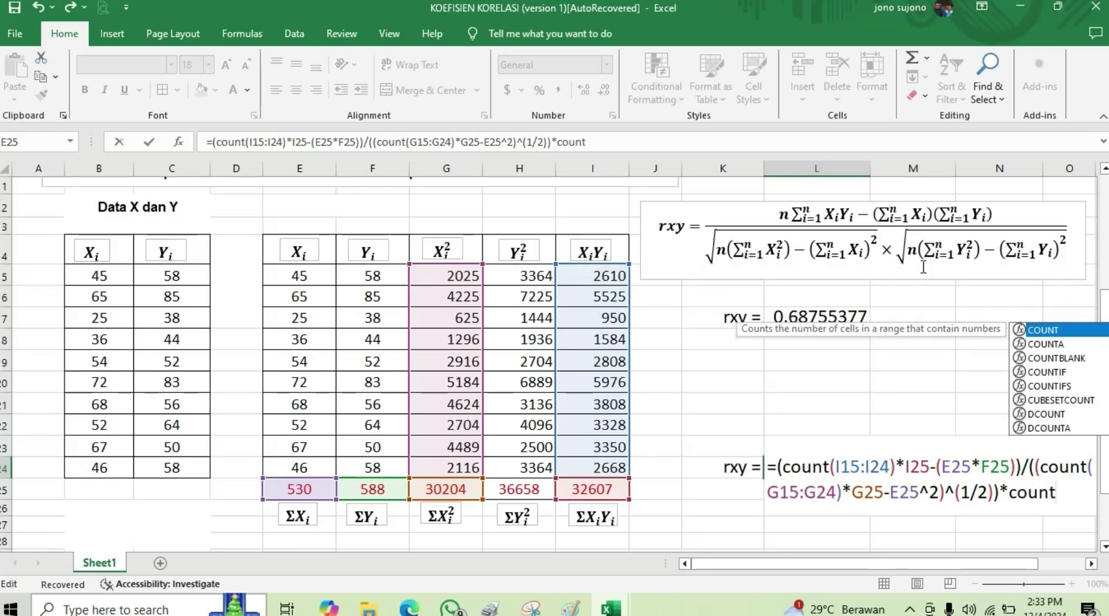
type("(")
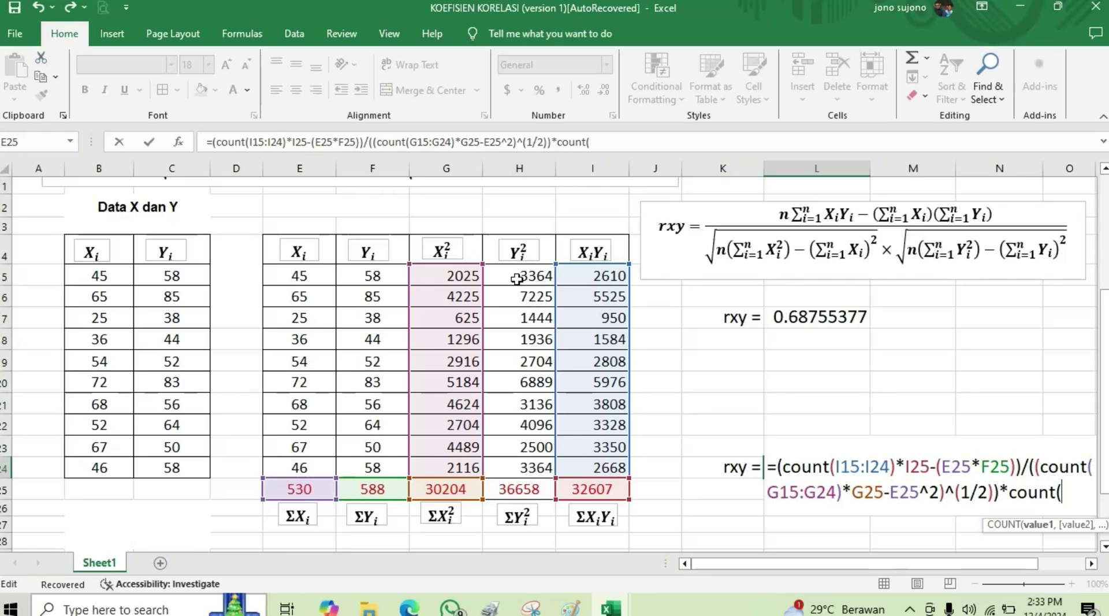
left_click_drag(516, 276, 509, 458)
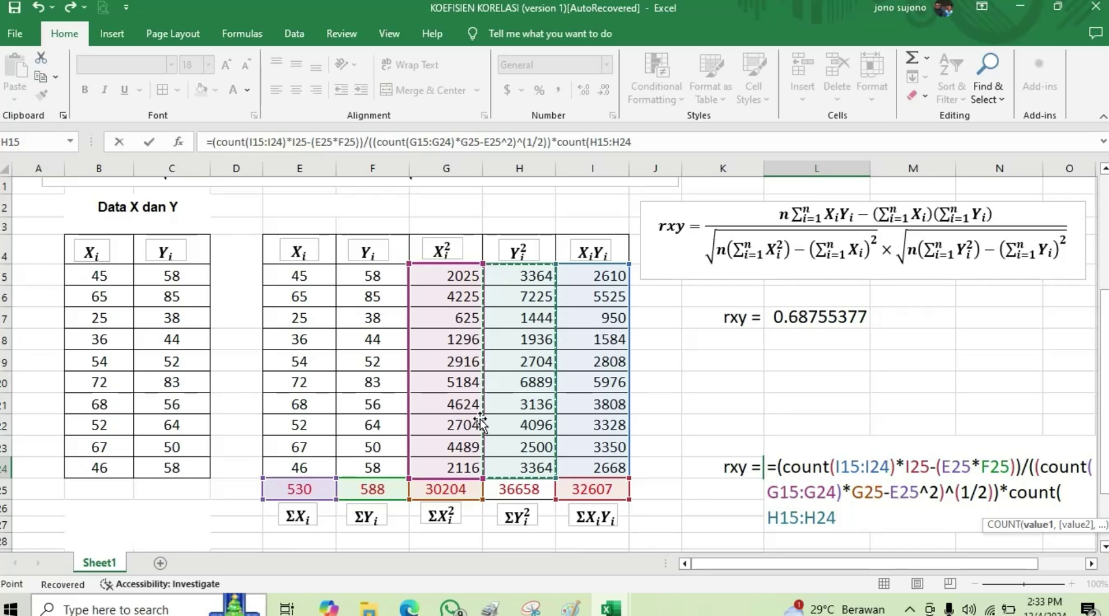
type(")")
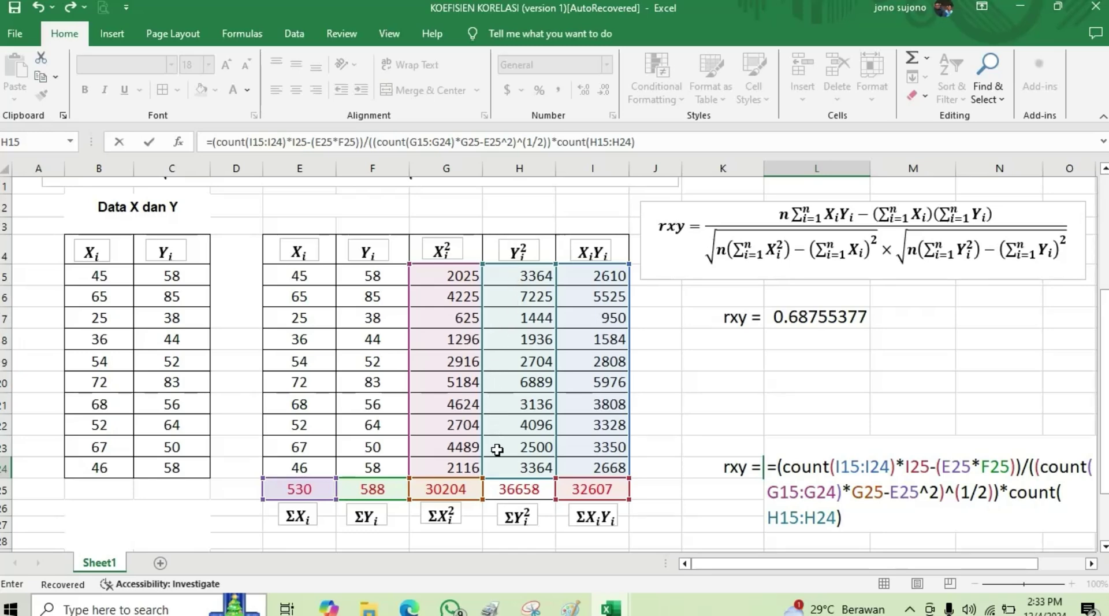
left_click(527, 492)
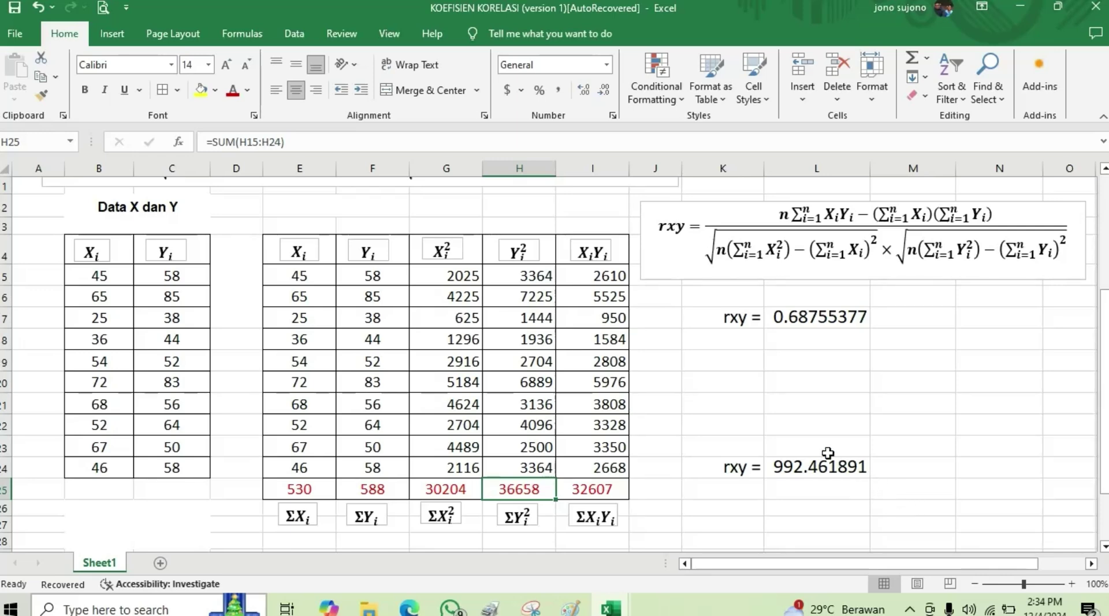
Reopen the L24 formula and append *H25-F25^2 after COUNT(H15:H24)
left_click(849, 465)
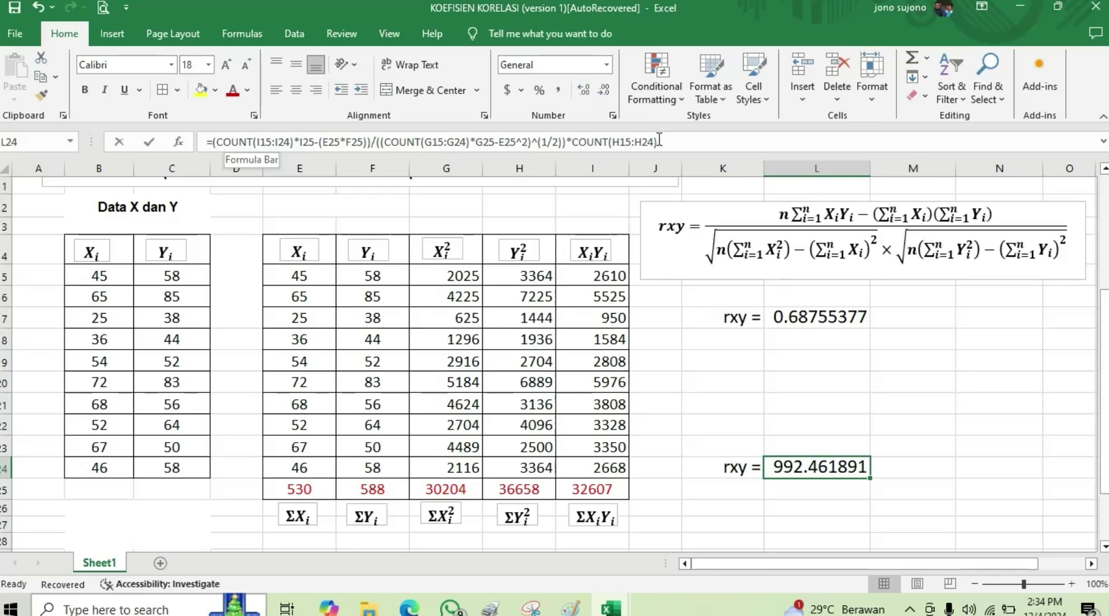
left_click(659, 139)
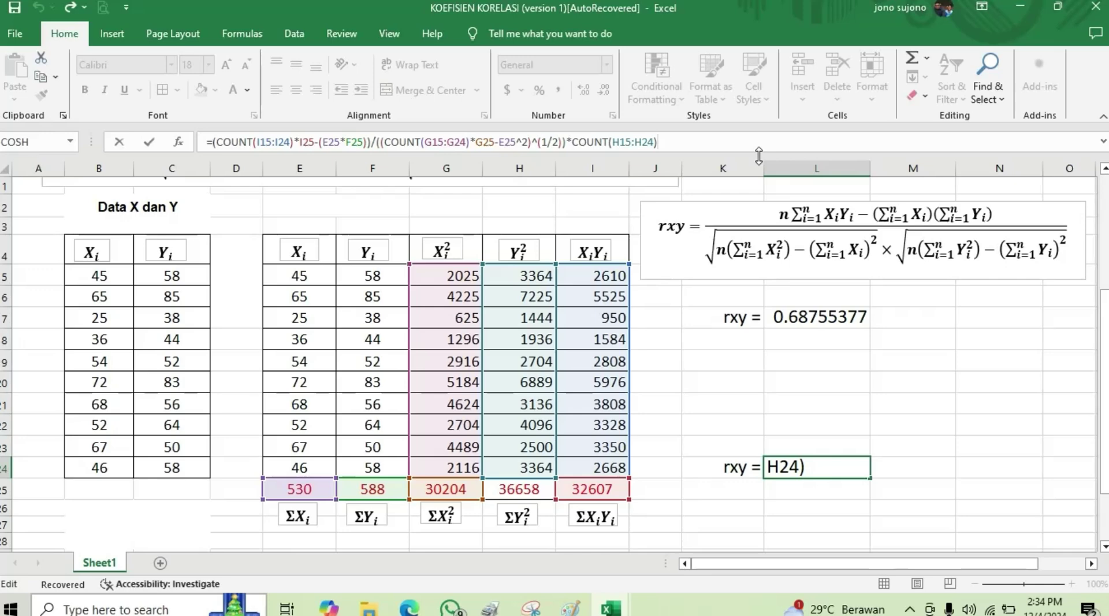
type("*")
left_click(526, 491)
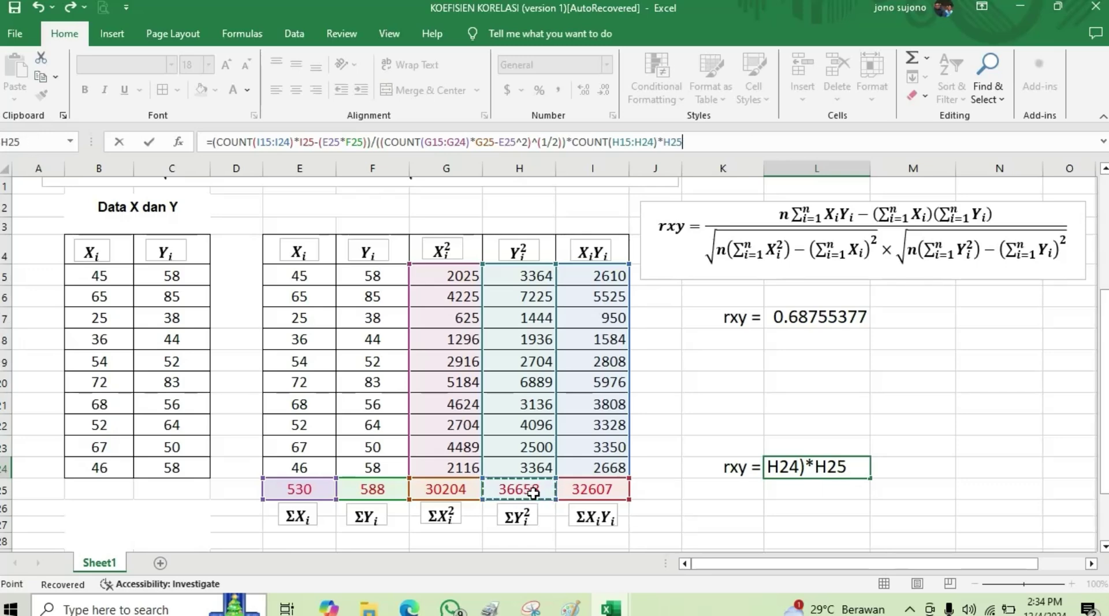
type("-")
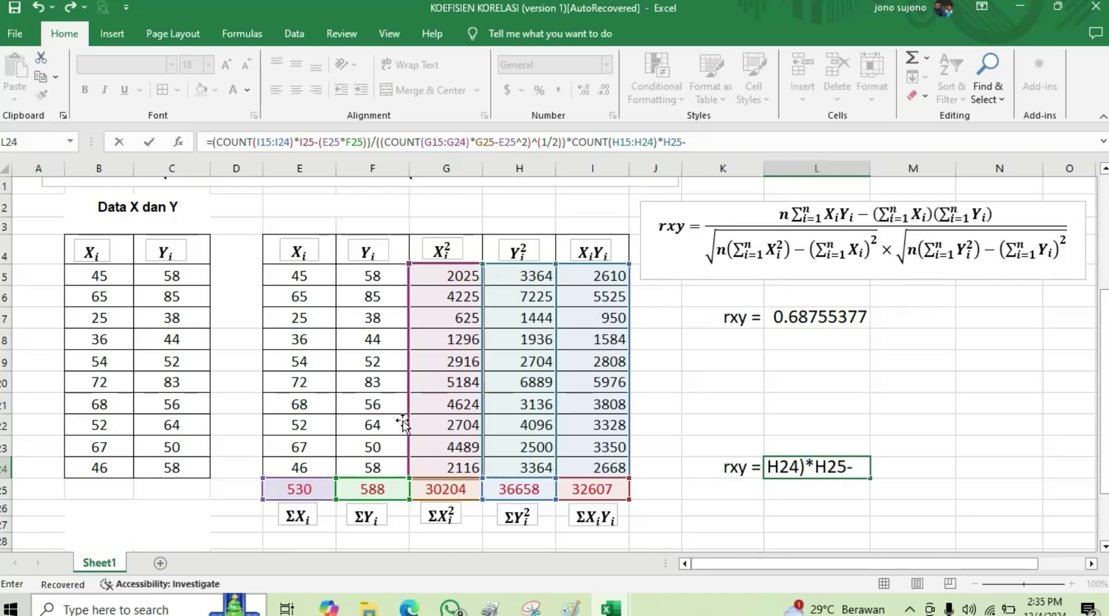
left_click(378, 490)
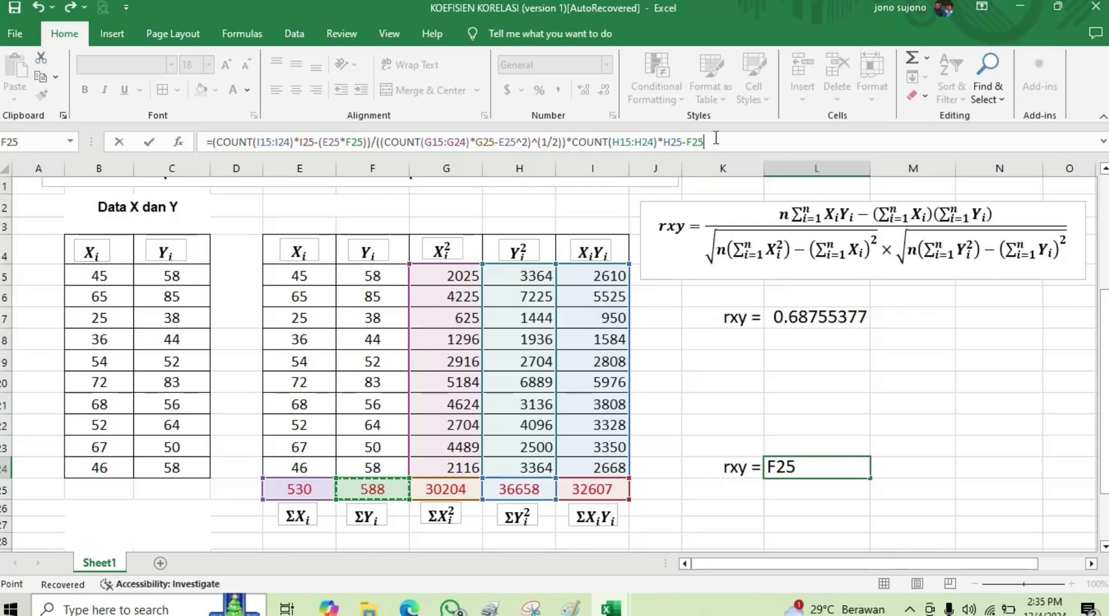
type("^2")
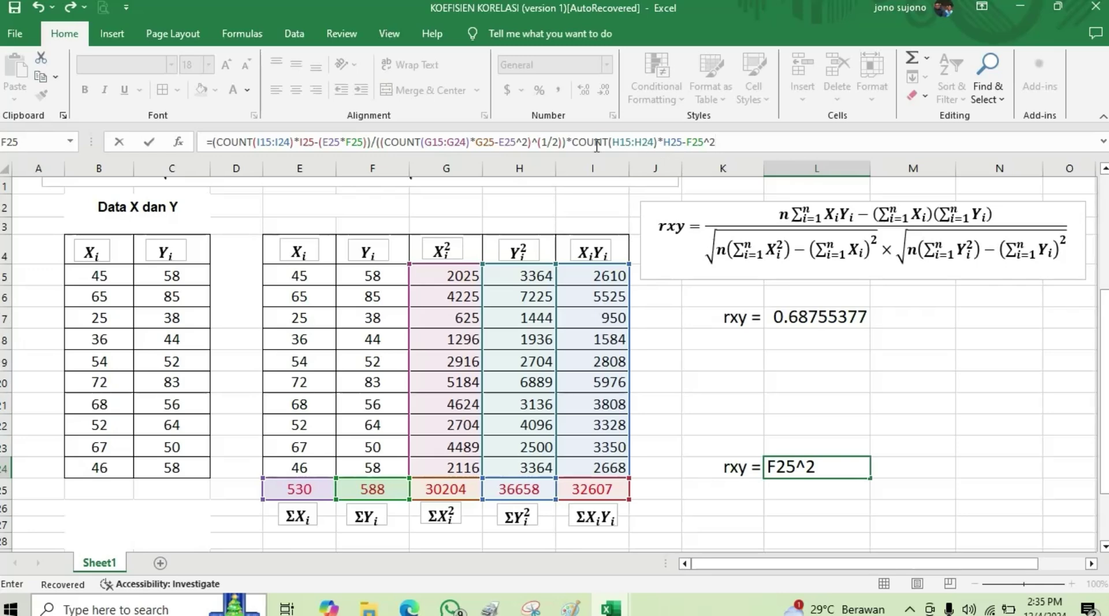
Enclose COUNT(H15:H24)*H25-F25^2 in parentheses and raise it to ^(1/2)
left_click(575, 141)
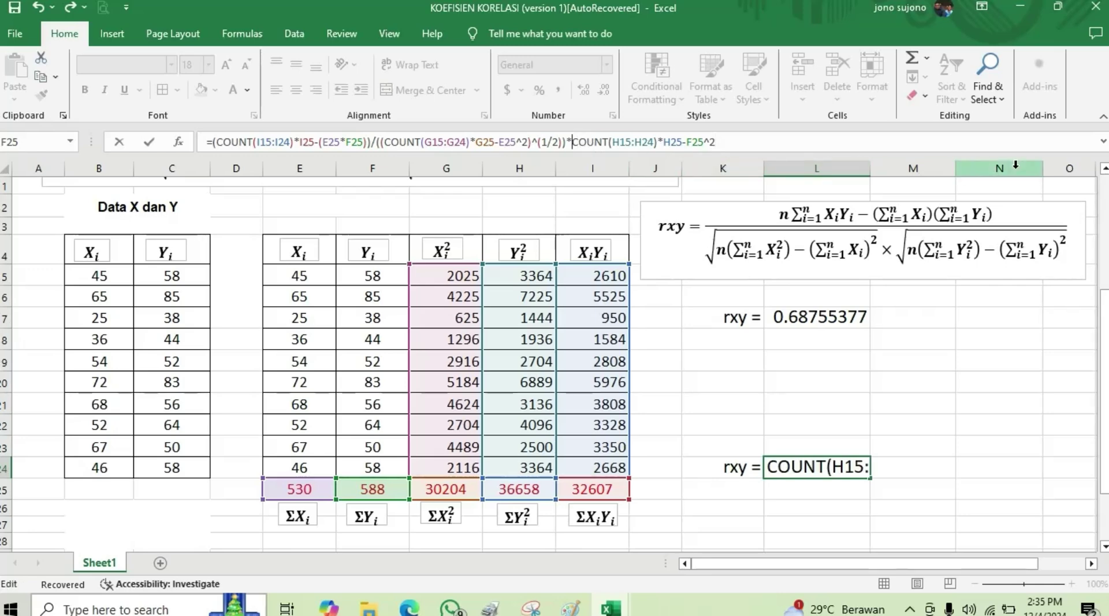
type("(")
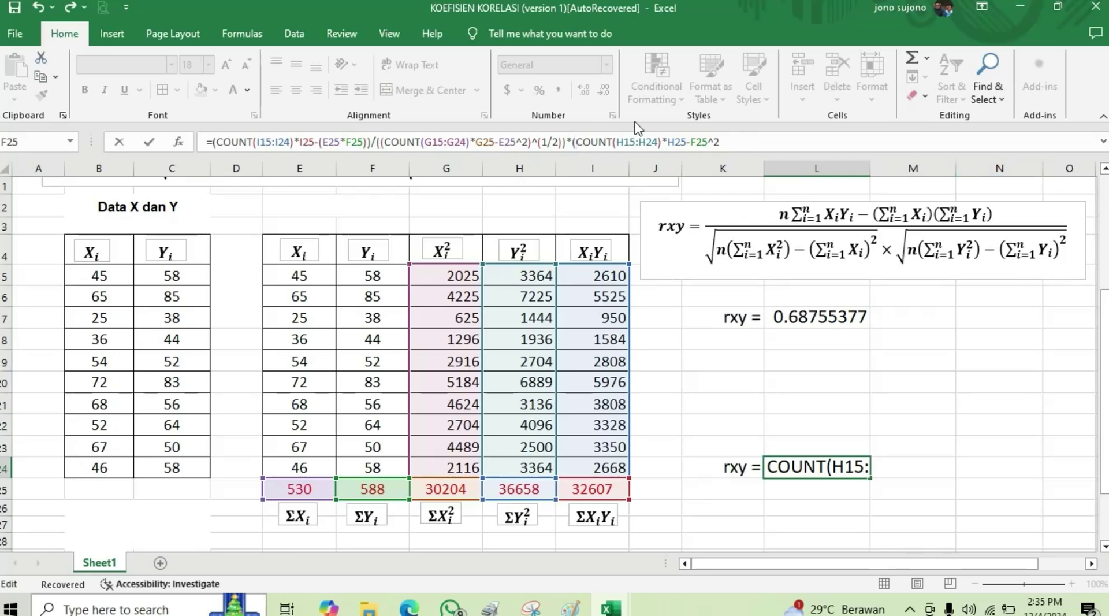
left_click(722, 139)
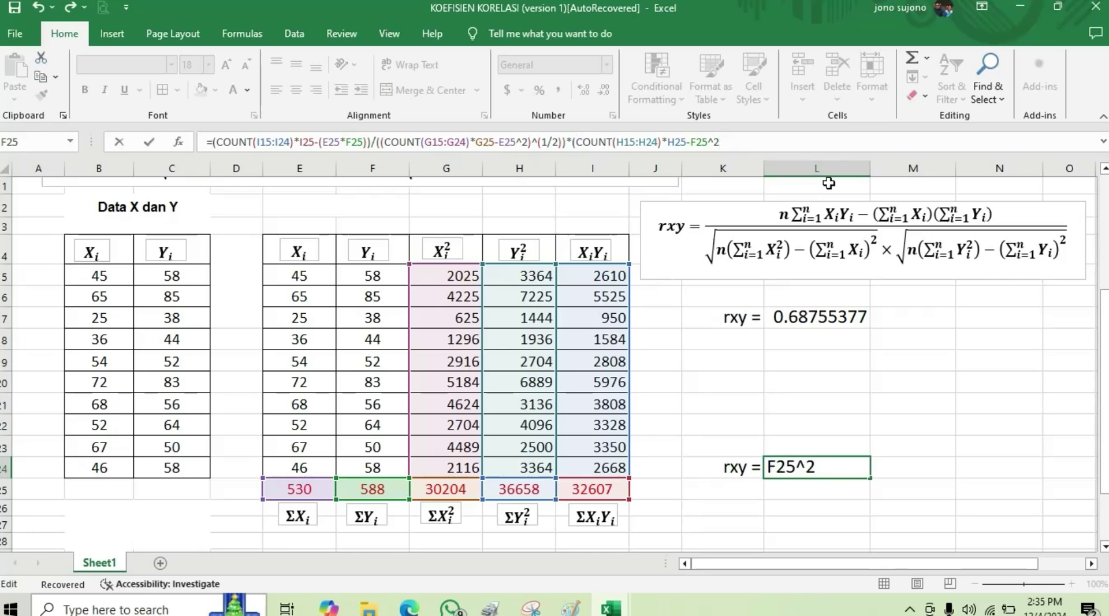
type(")")
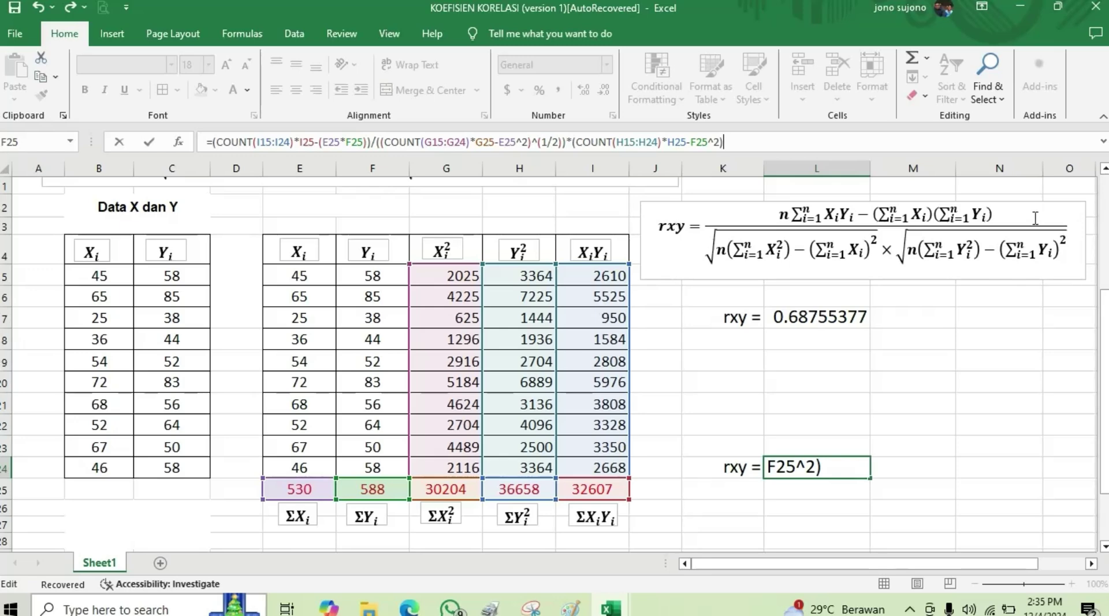
type("^(1/2)")
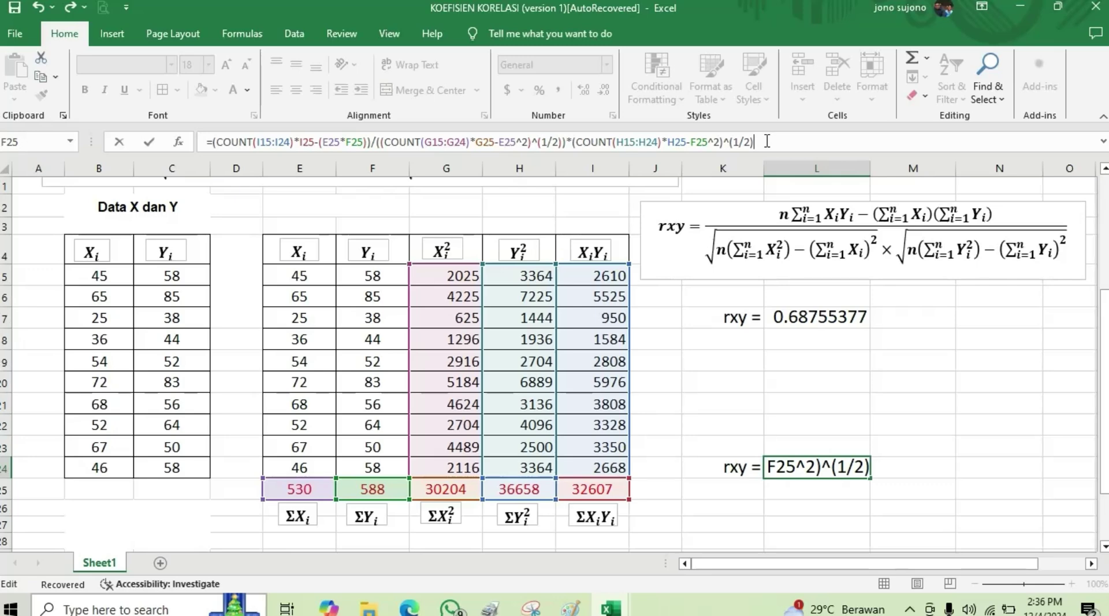
Wrap the whole Y square-root term of the L24 formula in an outer pair of parentheses
type(")")
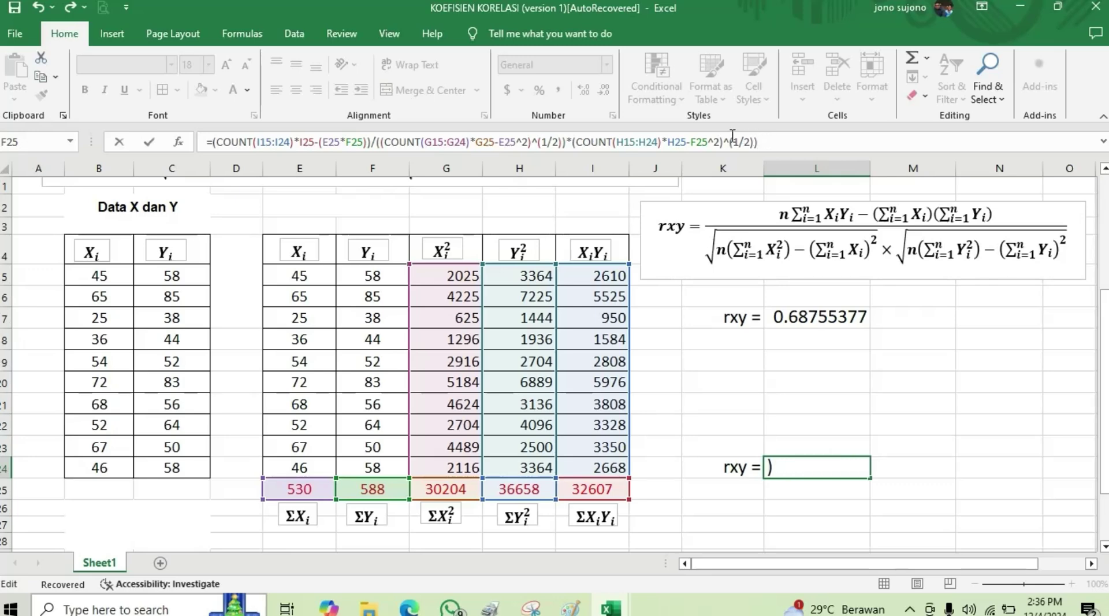
left_click(574, 142)
type("(")
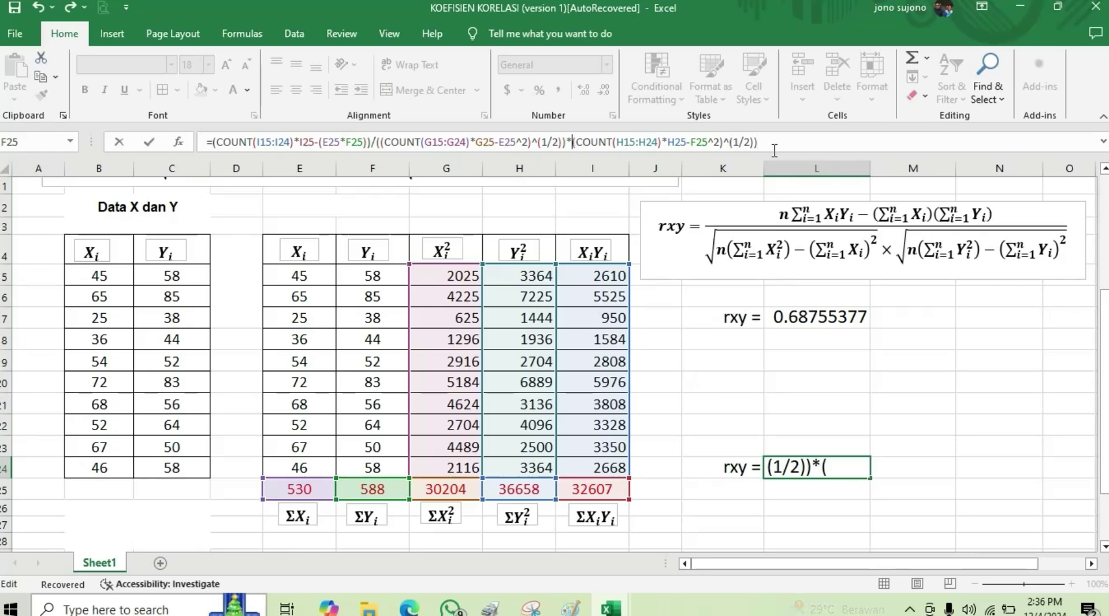
Balance the parentheses around the Y square-root term, then enclose the whole denominator of the L24 formula in parentheses and enter it
type("(")
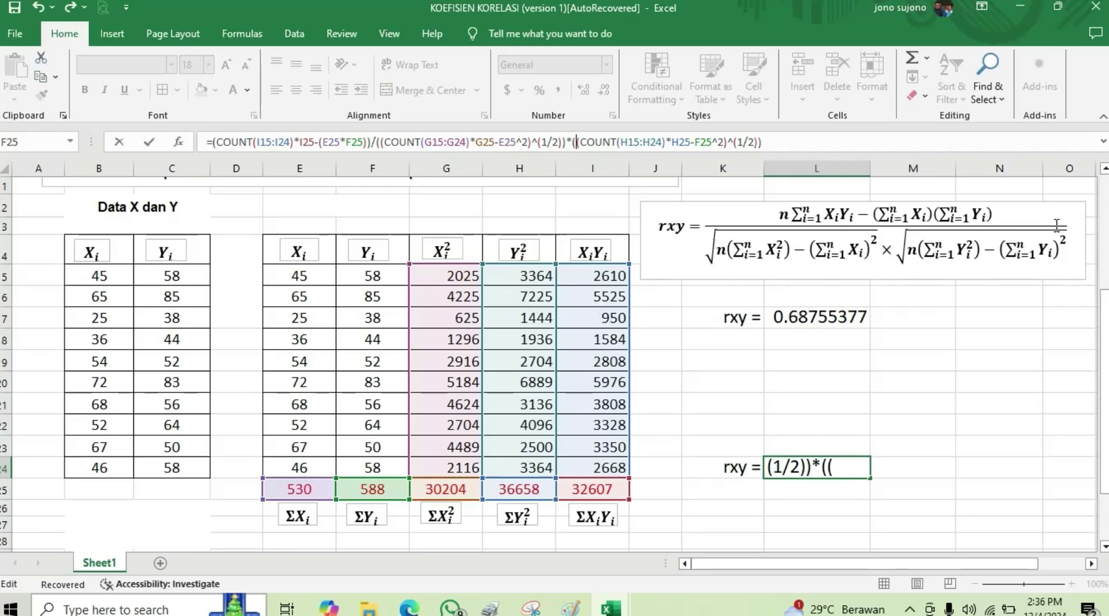
left_click(768, 139)
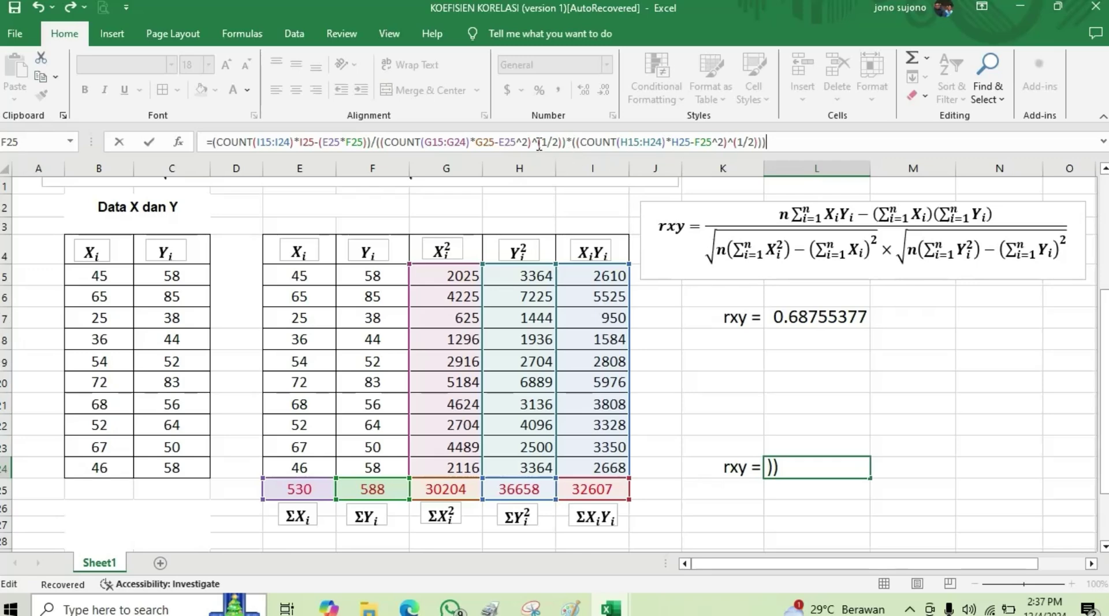
left_click(374, 141)
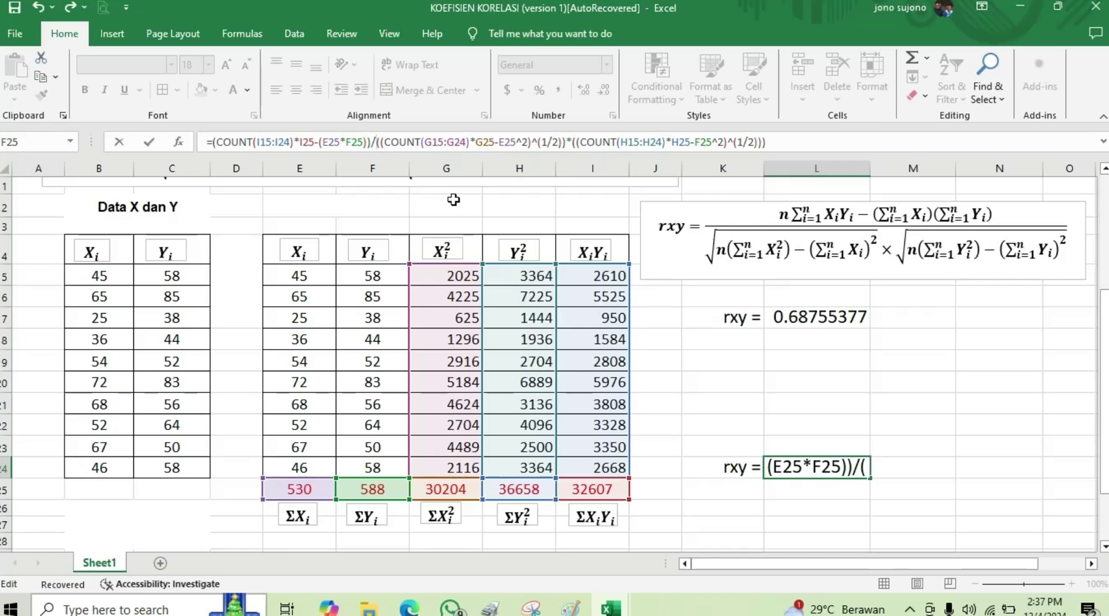
type("(")
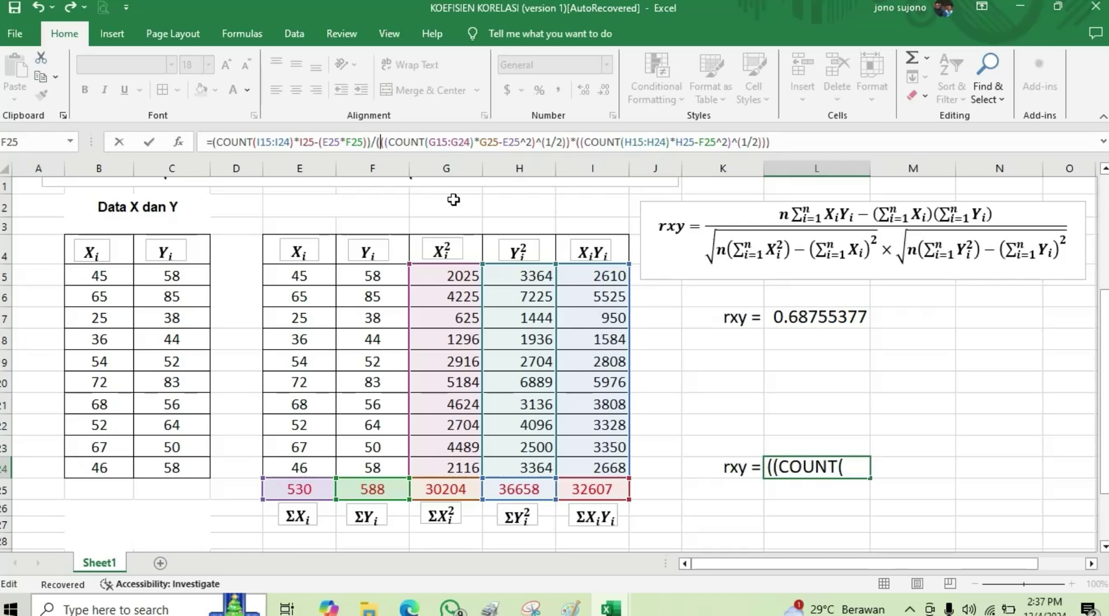
left_click(802, 142)
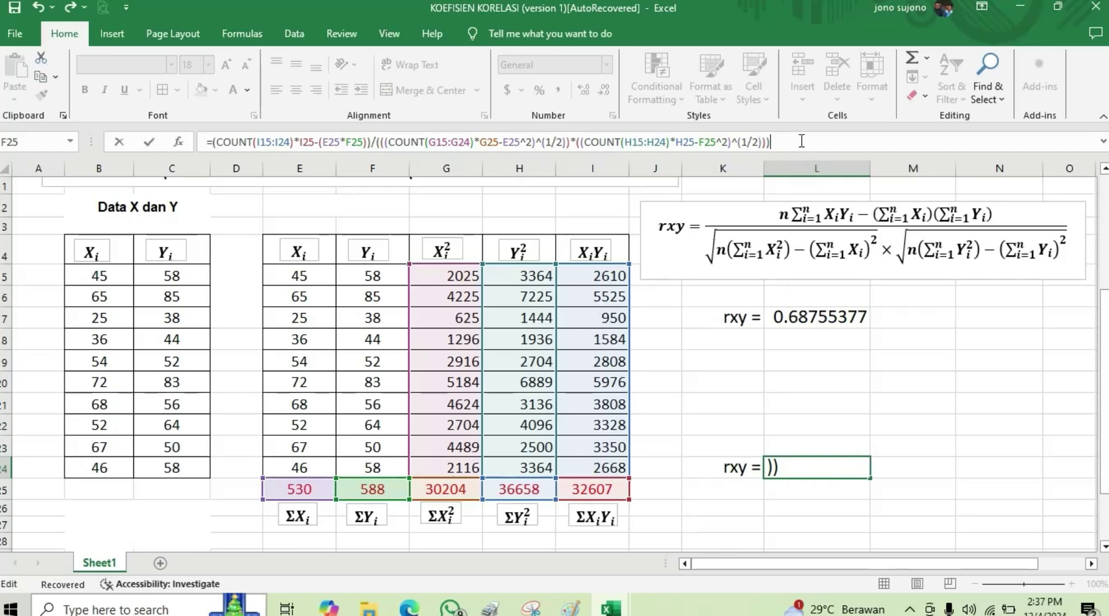
key("Return")
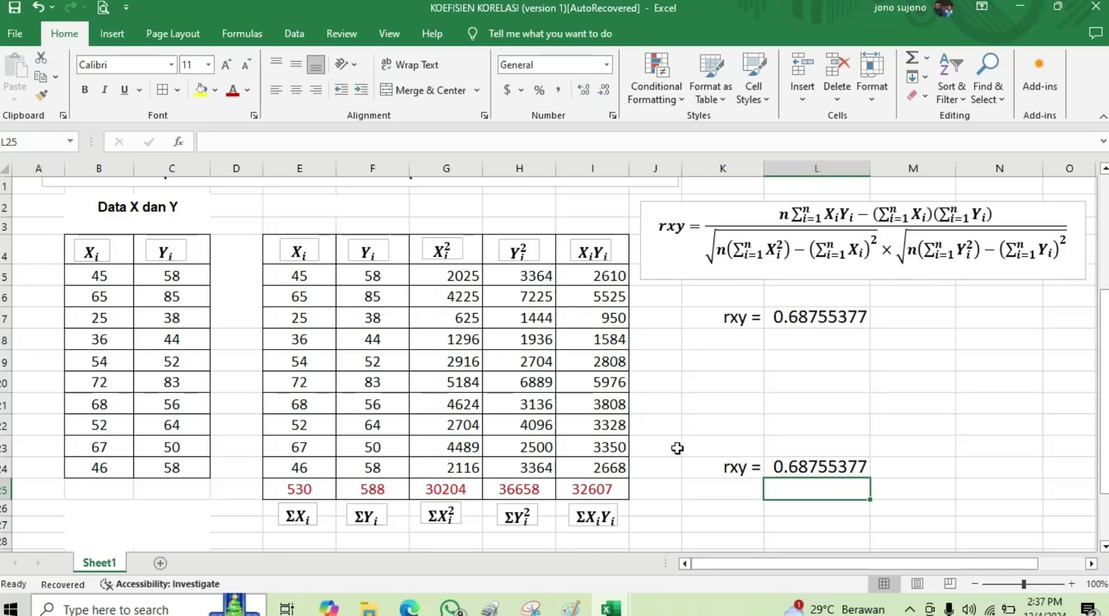
Move the second rxy label and its result from K24:L24 up to K19:L19
left_click(734, 462)
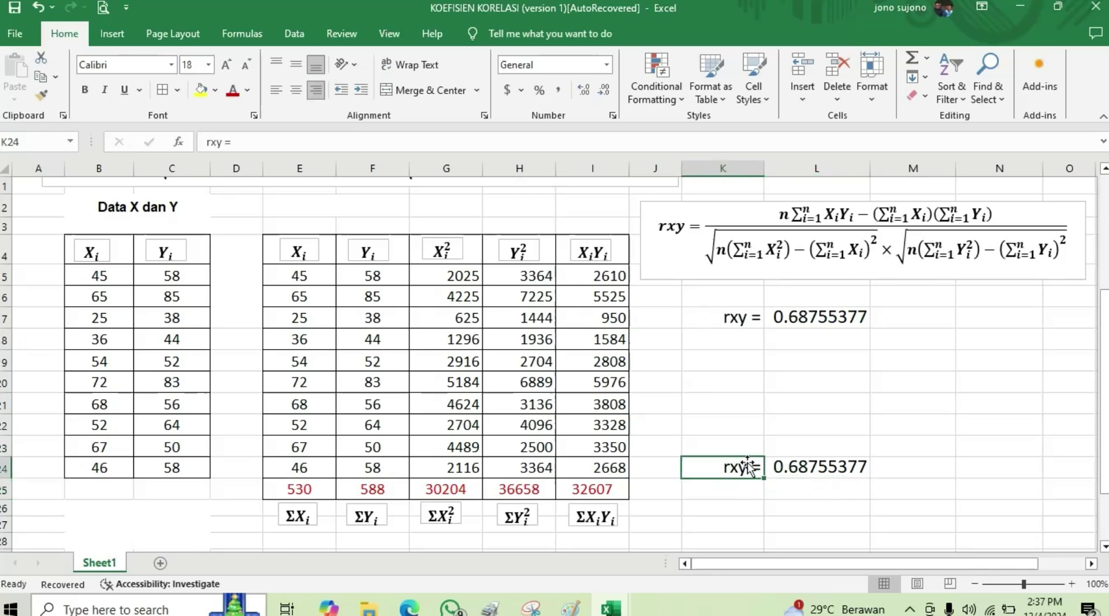
left_click(805, 466, "shift")
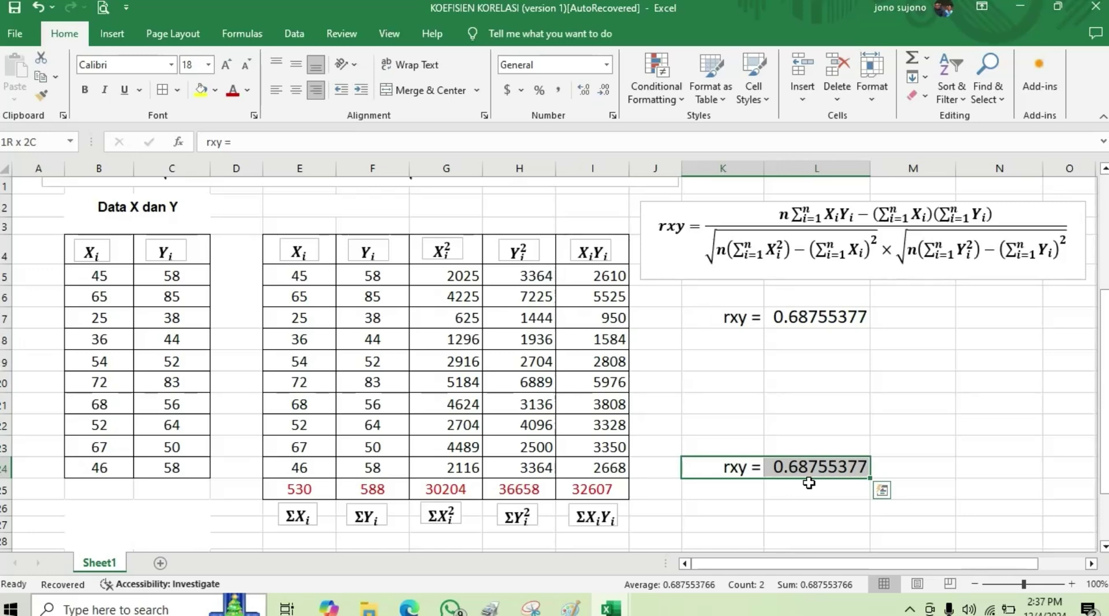
key("ctrl+c")
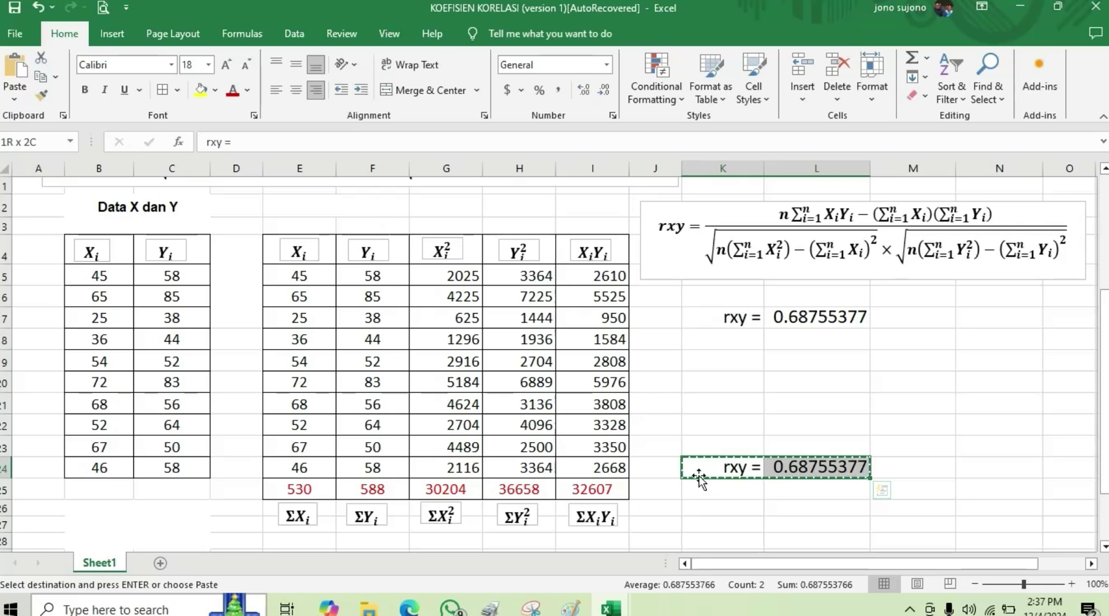
left_click_drag(699, 468, 729, 358)
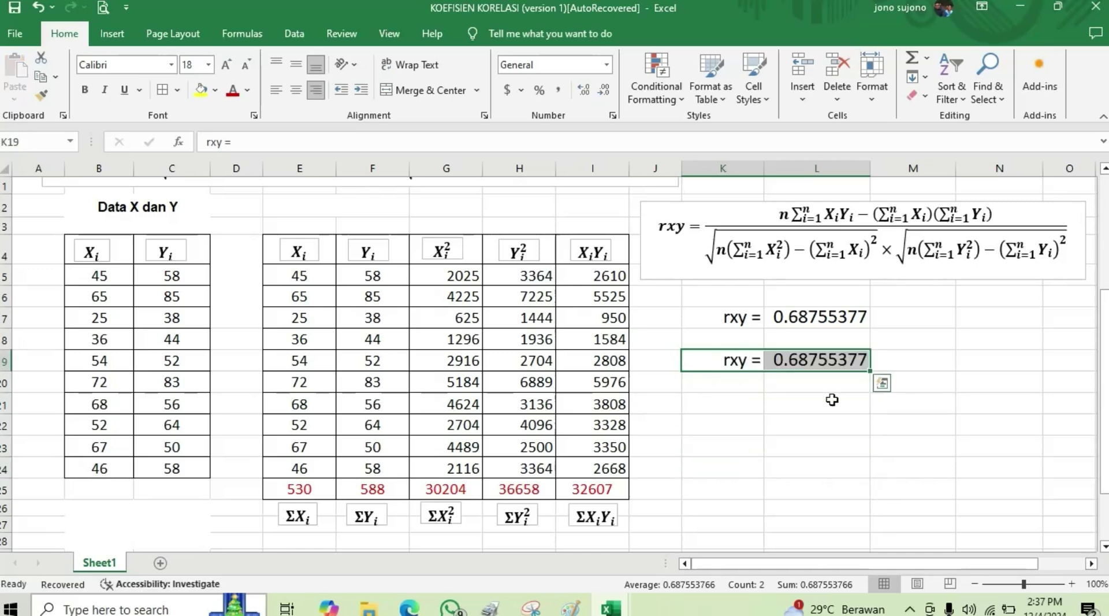
left_click(842, 447)
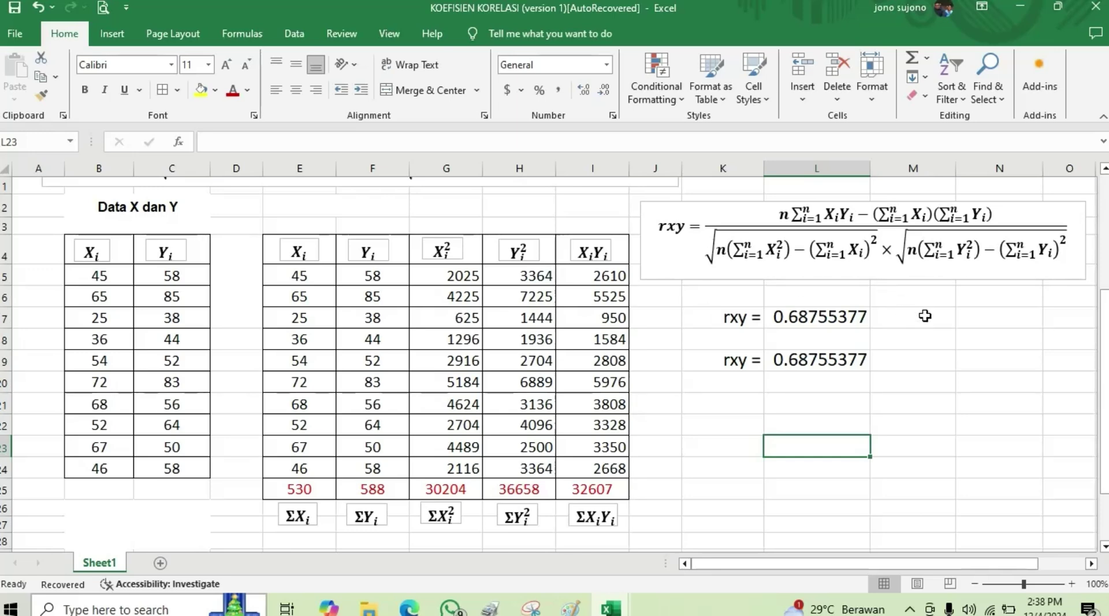
Label the two results by entering "n otomatis" in M19 and "n manual" in M17
left_click(920, 355)
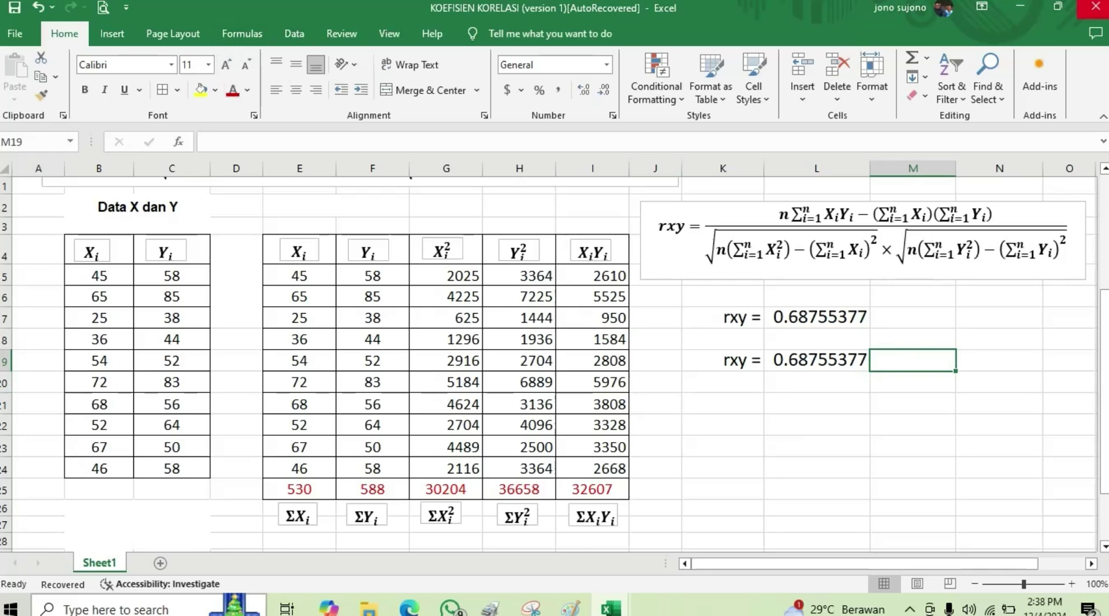
type("n")
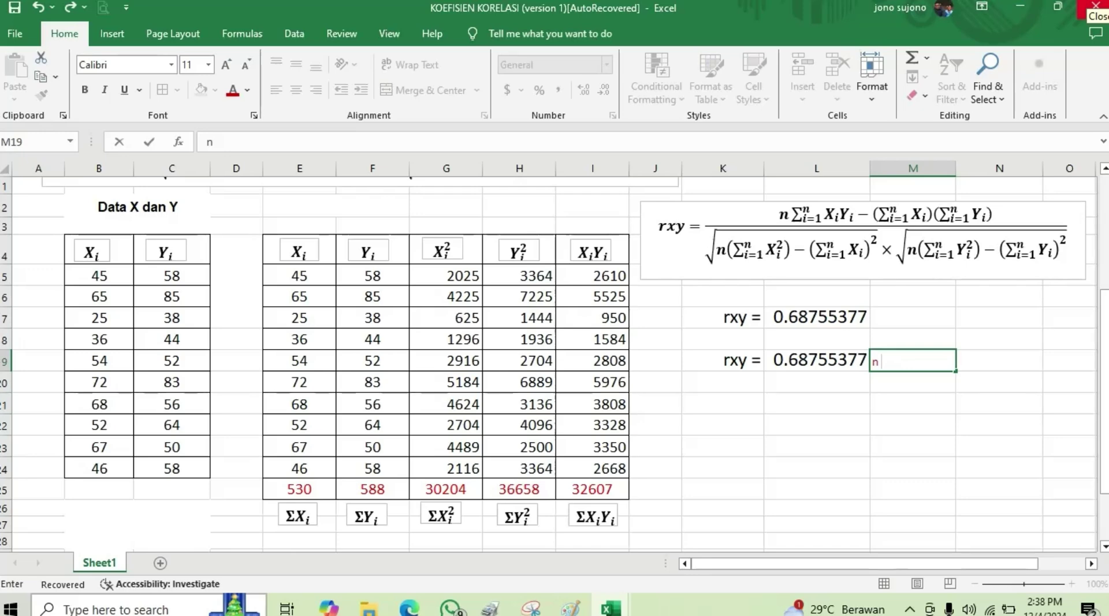
type(" otomatis")
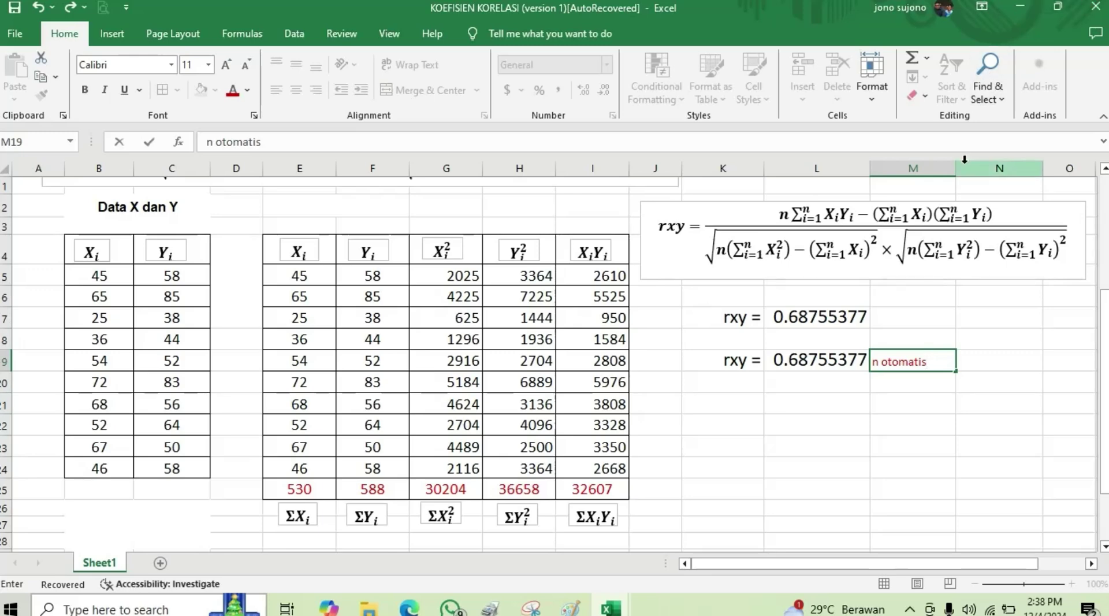
left_click(926, 318)
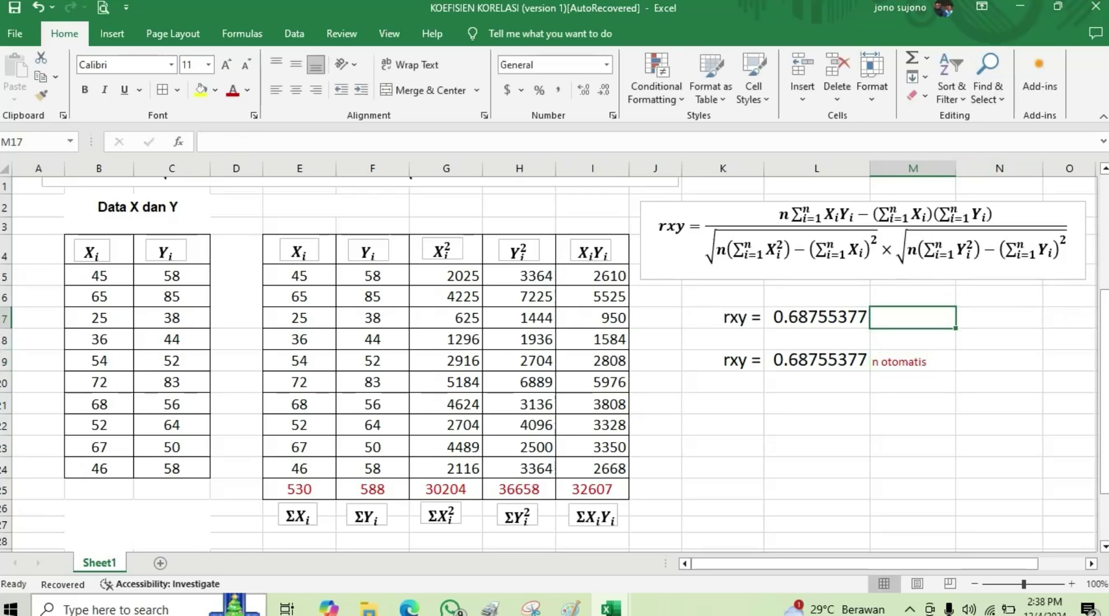
type("n")
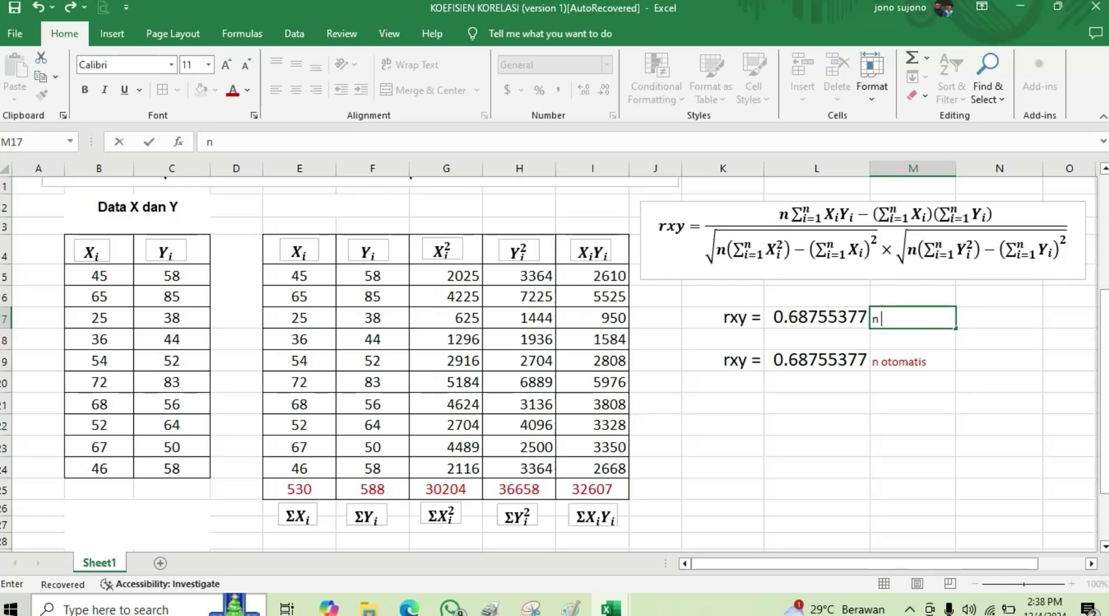
type(" manua")
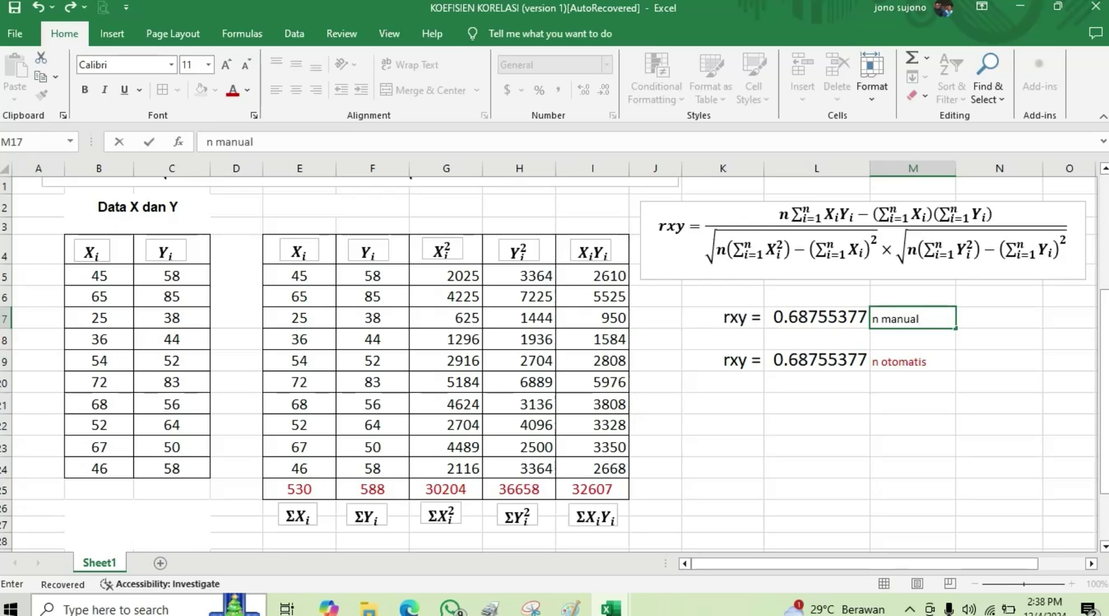
type("l")
left_click(899, 449)
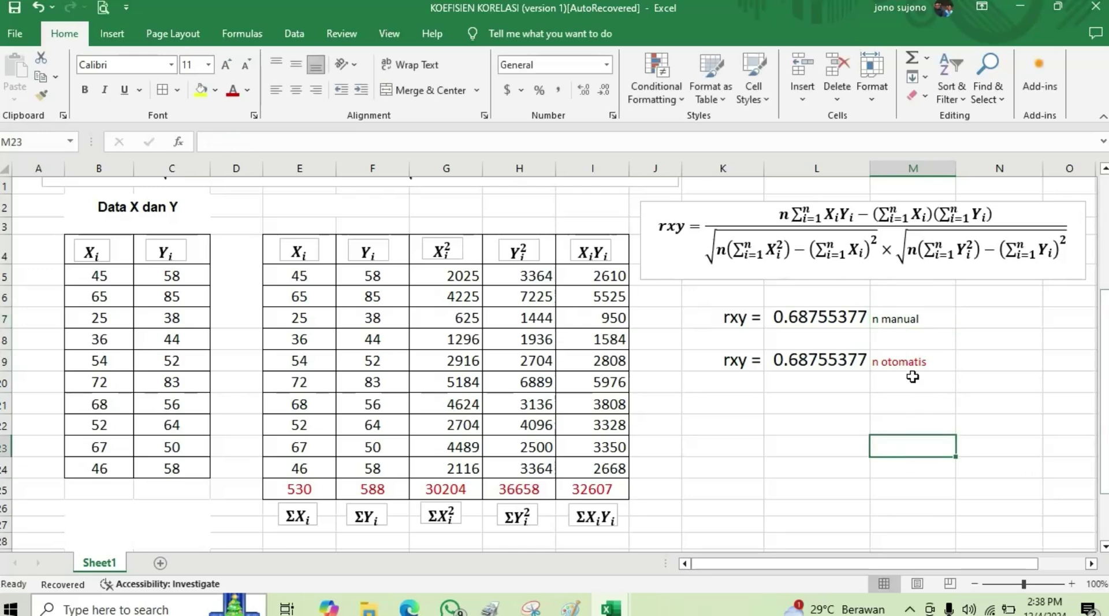
Apply the red font colour to the "n manual" label in M17
left_click(894, 323)
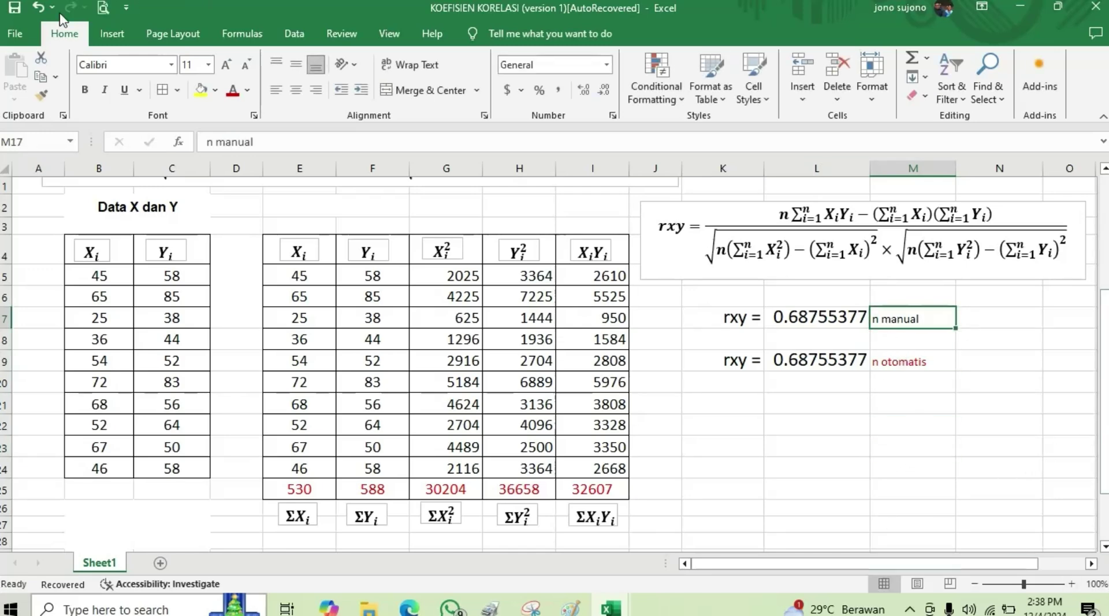
left_click(233, 91)
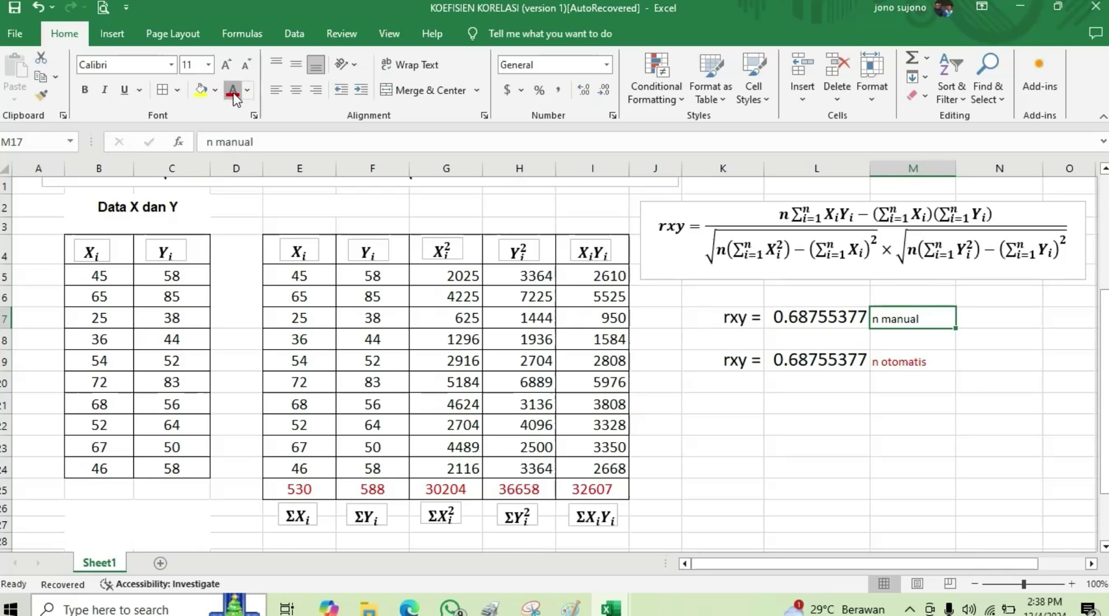
left_click(719, 426)
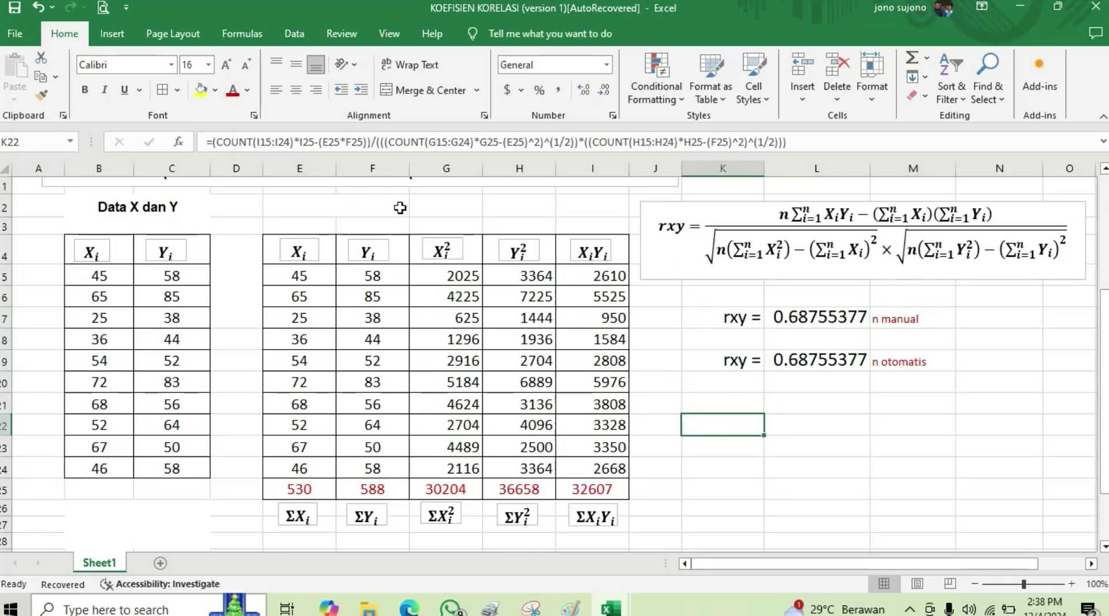